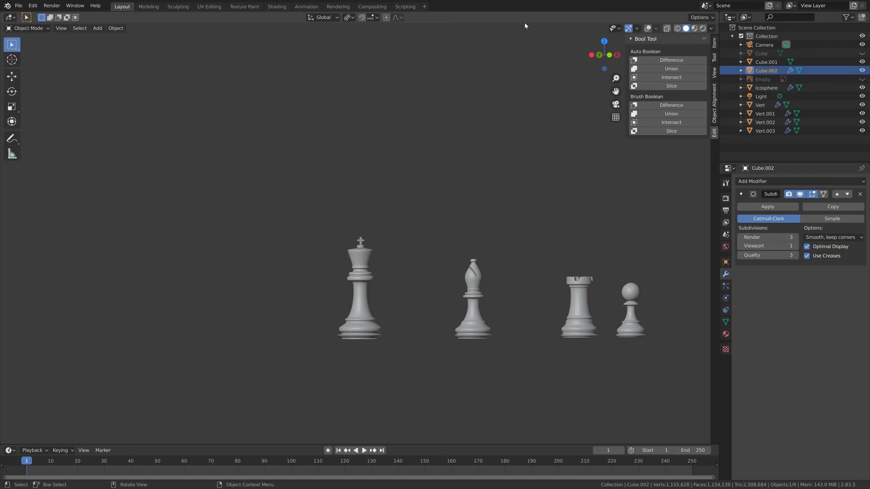
- Turn on the viewport overlays and unhide the chess set reference image
{"action": "left_click", "coordinate": [648, 28]}
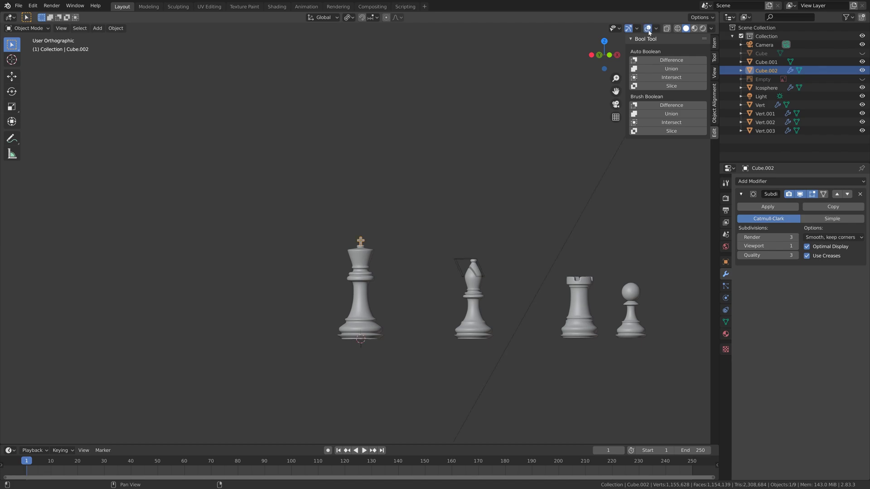
{"action": "left_click", "coordinate": [862, 79]}
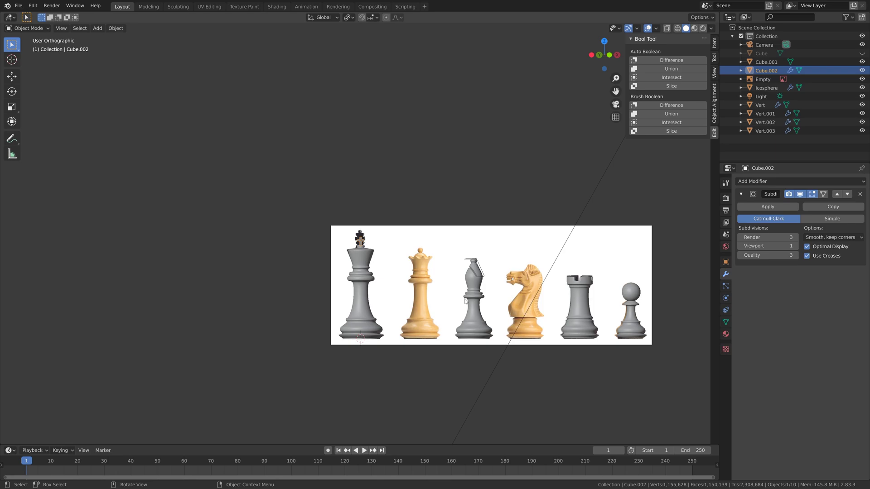
{"action": "scroll", "coordinate": [436, 323], "scroll_direction": "up", "scroll_amount": 5}
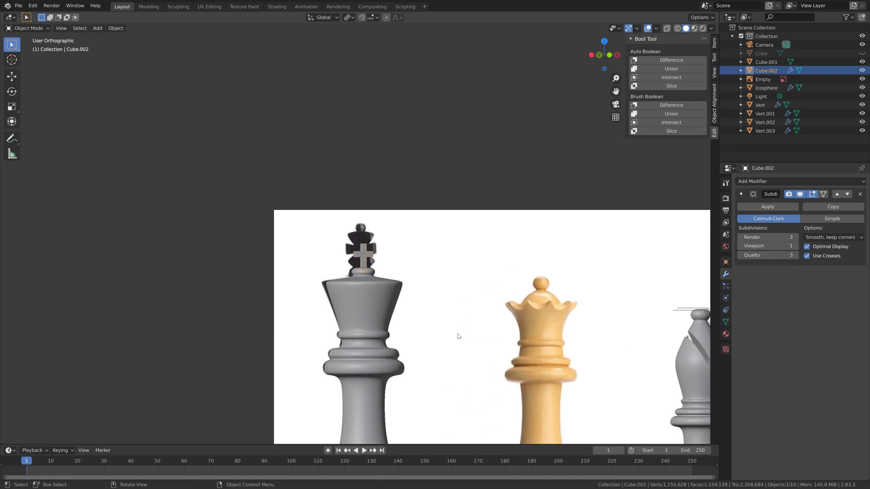
- Duplicate the king's body without the cross and move the copy along X onto the reference queen
{"action": "middle_click_drag", "start_coordinate": [349, 242], "coordinate": [286, 135], "text": "shift"}
{"action": "left_click", "coordinate": [175, 183]}
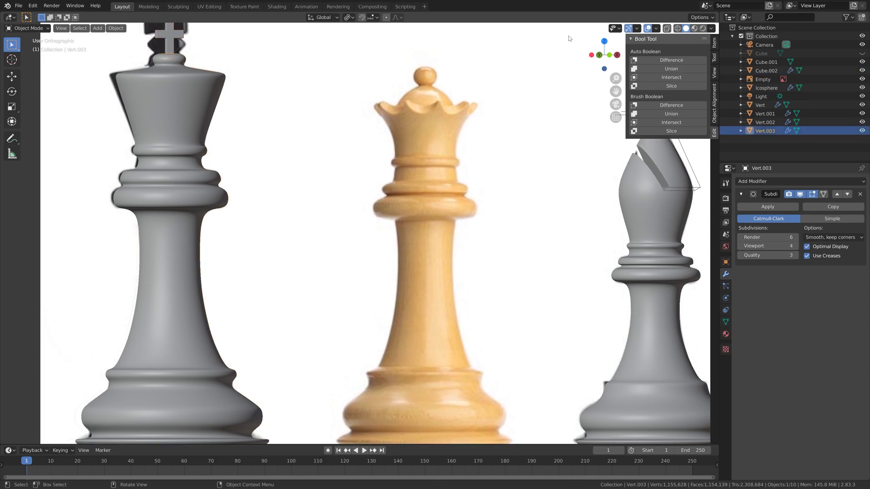
{"action": "scroll", "coordinate": [438, 219], "scroll_direction": "down", "scroll_amount": 2}
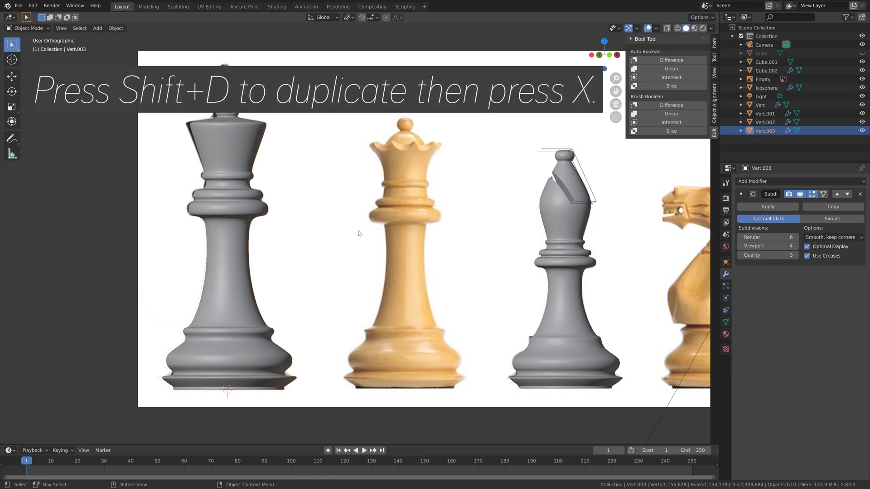
{"action": "key", "text": "shift+d"}
{"action": "key", "text": "x"}
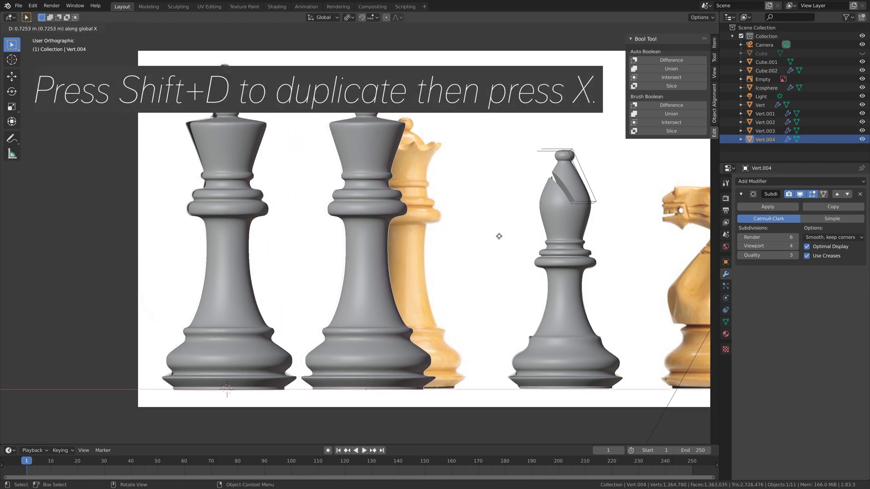
{"action": "right_click", "coordinate": [539, 237]}
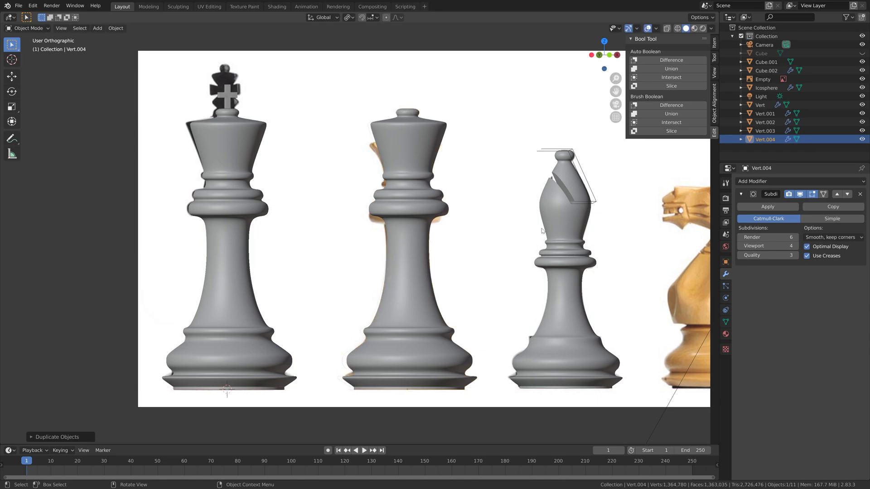
- Scale the duplicated body down to about 0.95, then fine-tune its position and size to match the reference queen
{"action": "key", "text": "s"}
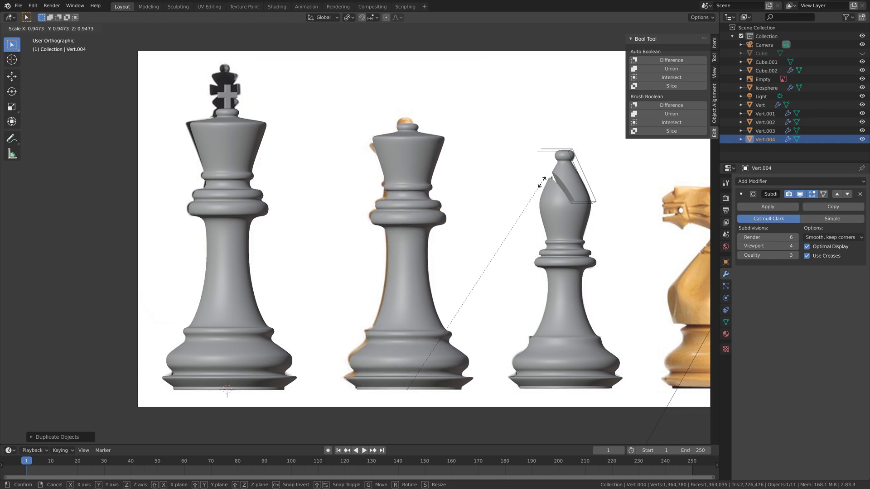
{"action": "left_click", "coordinate": [497, 180]}
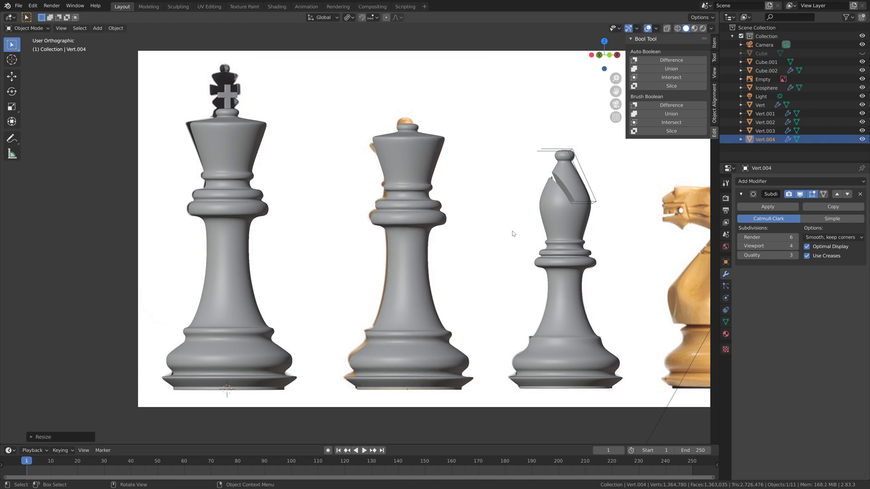
{"action": "key", "text": "g"}
{"action": "left_click", "coordinate": [567, 265]}
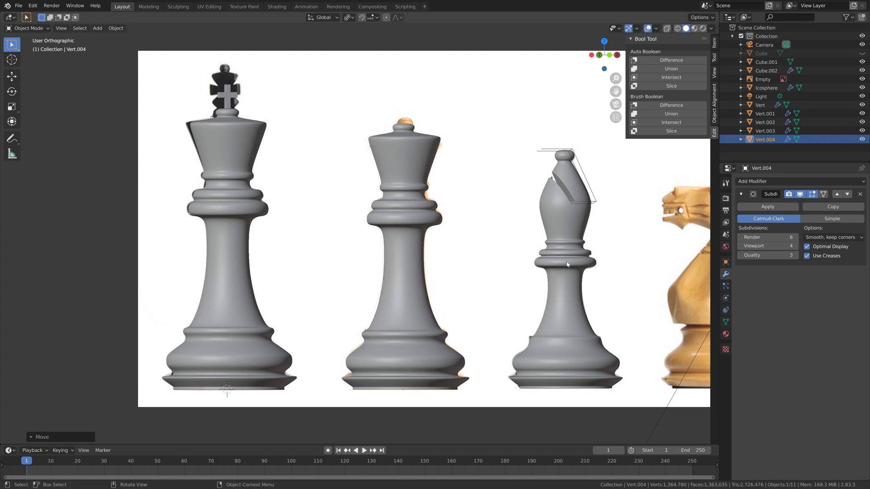
{"action": "key", "text": "s"}
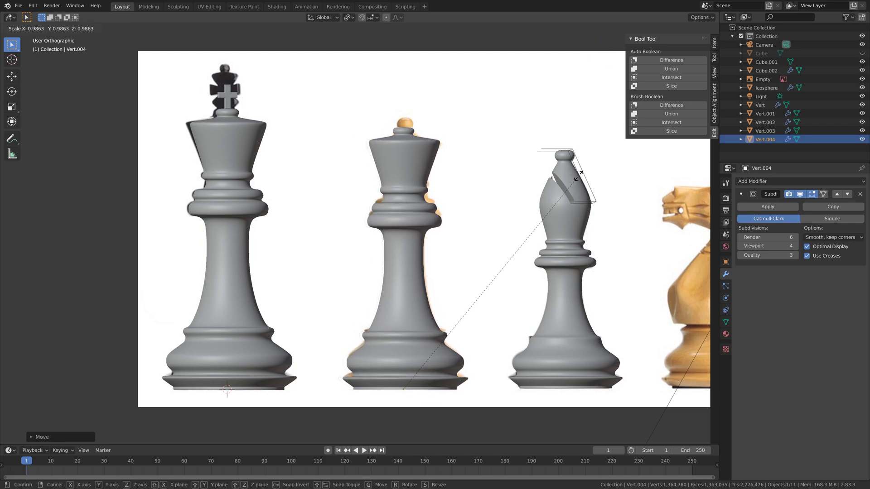
{"action": "left_click", "coordinate": [563, 195]}
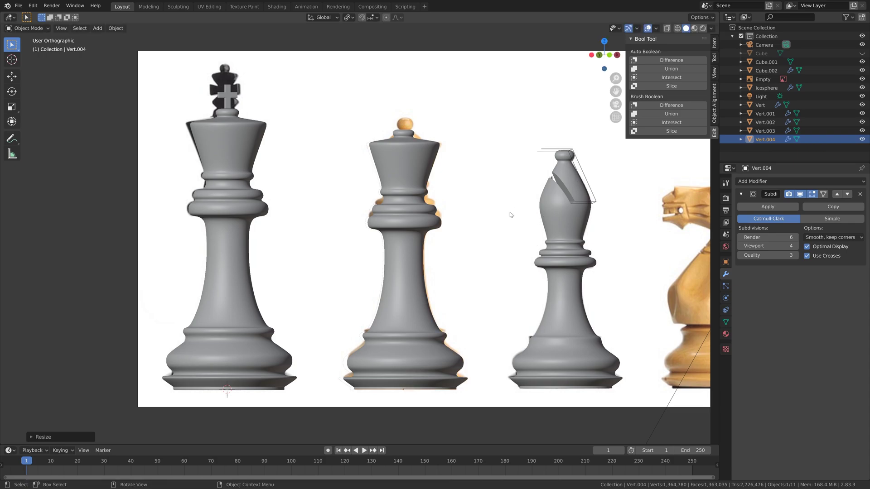
- In Edit Mode, from the front in wireframe, box-select the faces of the small knob on top of the queen's body and delete them
{"action": "middle_click_drag", "start_coordinate": [514, 206], "coordinate": [504, 219]}
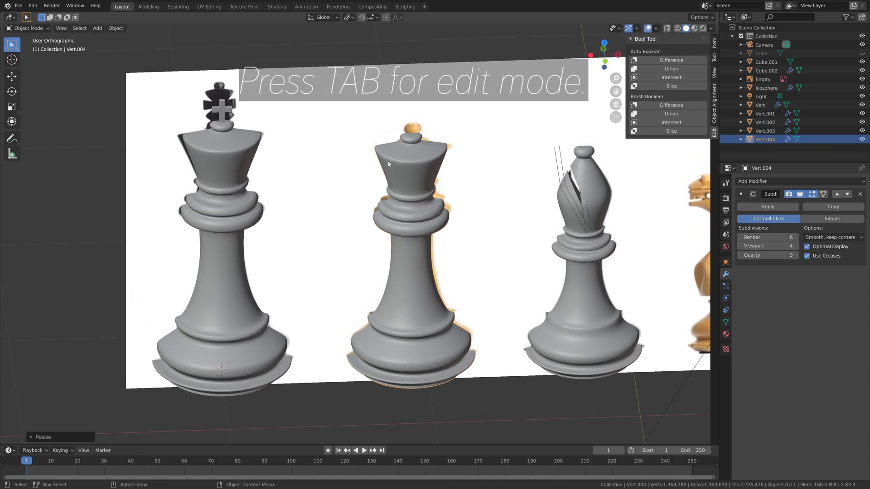
{"action": "key", "text": "Tab"}
{"action": "key", "text": "KP_1"}
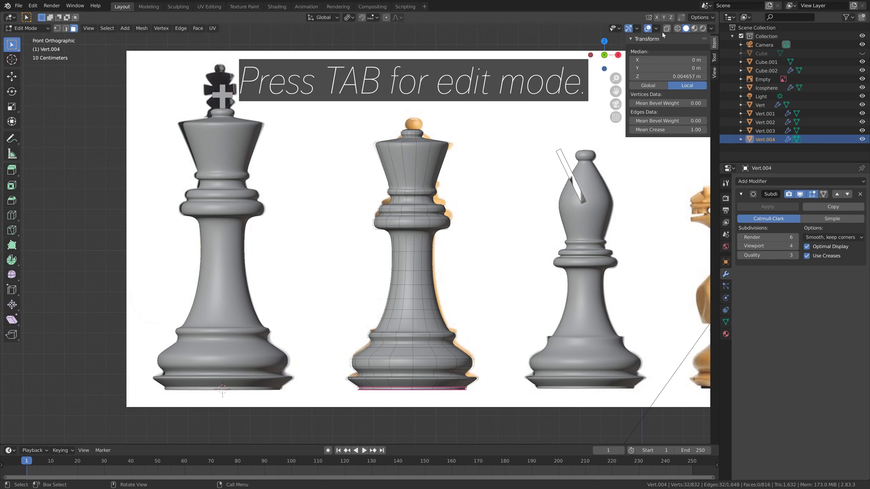
{"action": "key", "text": "shift+z"}
{"action": "scroll", "coordinate": [468, 192], "scroll_direction": "down", "scroll_amount": 2}
{"action": "scroll", "coordinate": [469, 192], "scroll_direction": "up", "scroll_amount": 10}
{"action": "middle_click_drag", "start_coordinate": [396, 179], "coordinate": [257, 138], "text": "shift"}
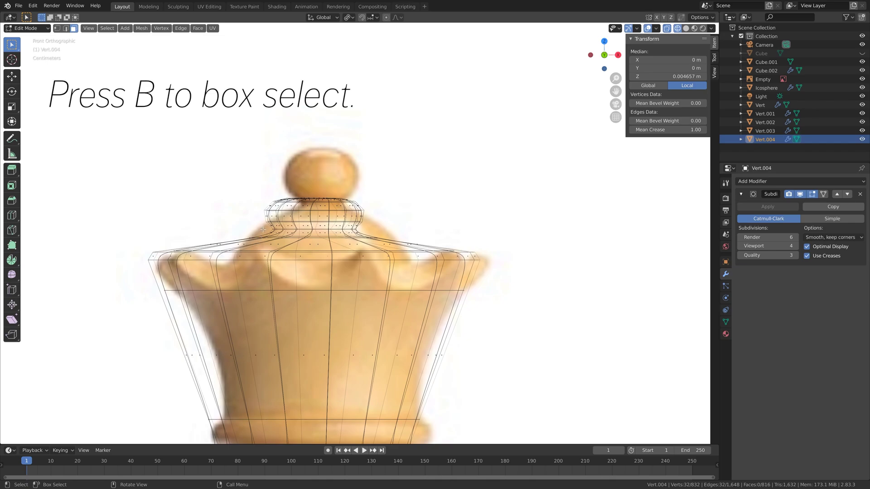
{"action": "key", "text": "b"}
{"action": "left_click_drag", "start_coordinate": [419, 149], "coordinate": [419, 149]}
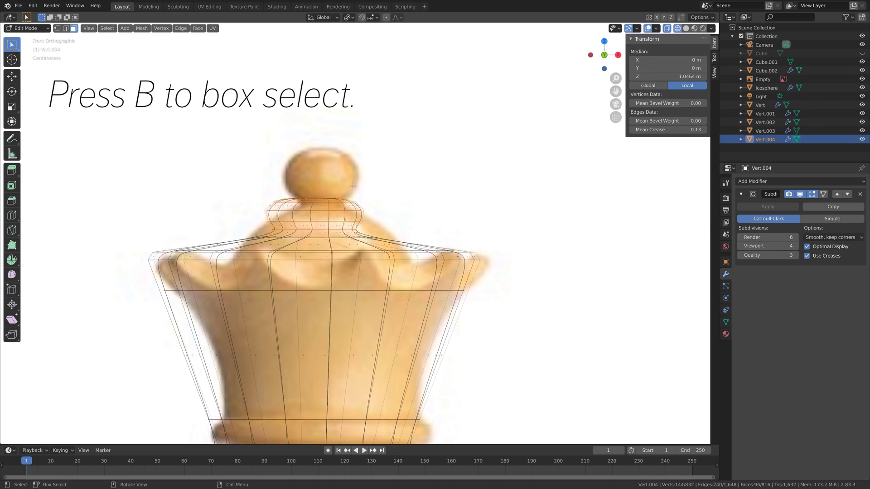
{"action": "key", "text": "x"}
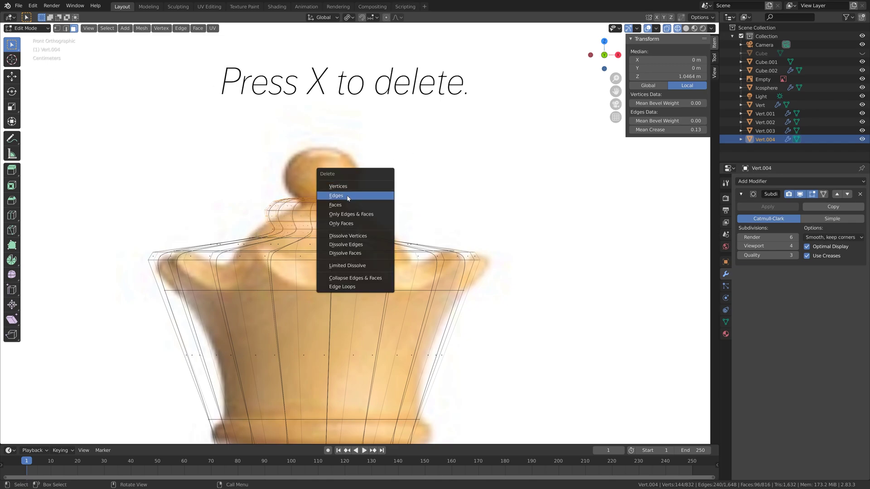
{"action": "left_click", "coordinate": [345, 204]}
- Fill the open edge loop on top of the queen's body with a face and return to solid shading
{"action": "middle_click_drag", "start_coordinate": [342, 227], "coordinate": [341, 228]}
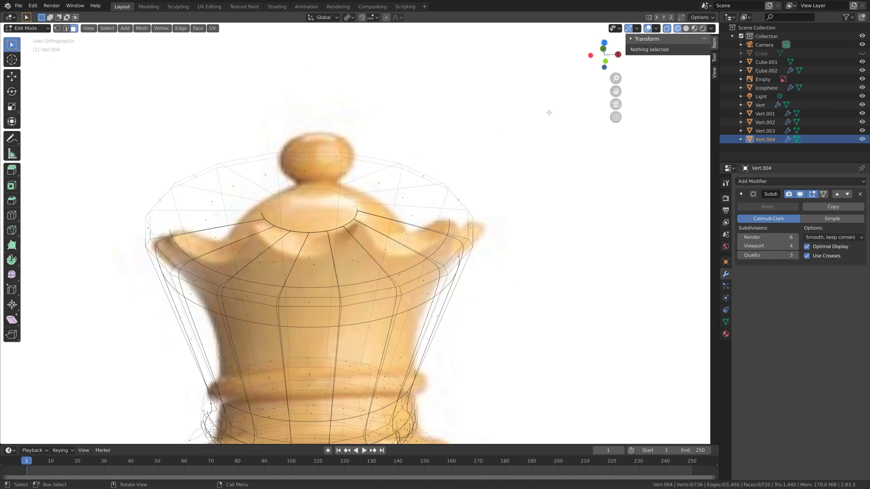
{"action": "left_click", "coordinate": [341, 227], "text": "alt"}
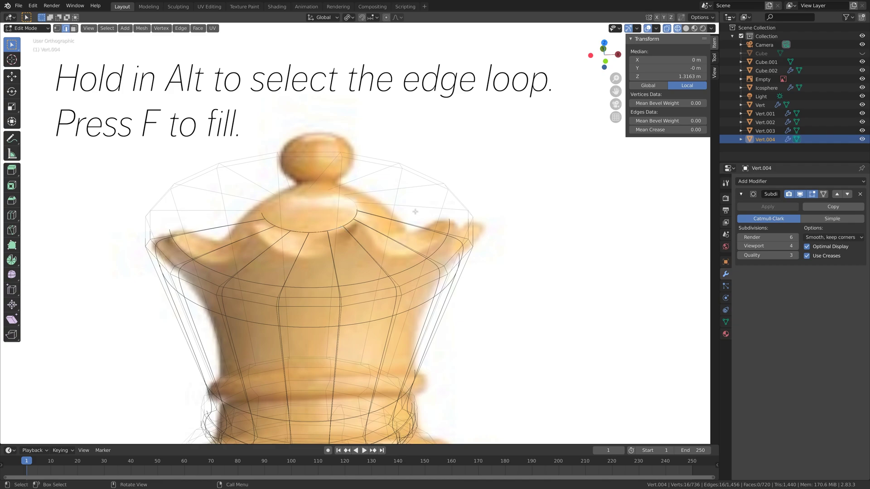
{"action": "key", "text": "f"}
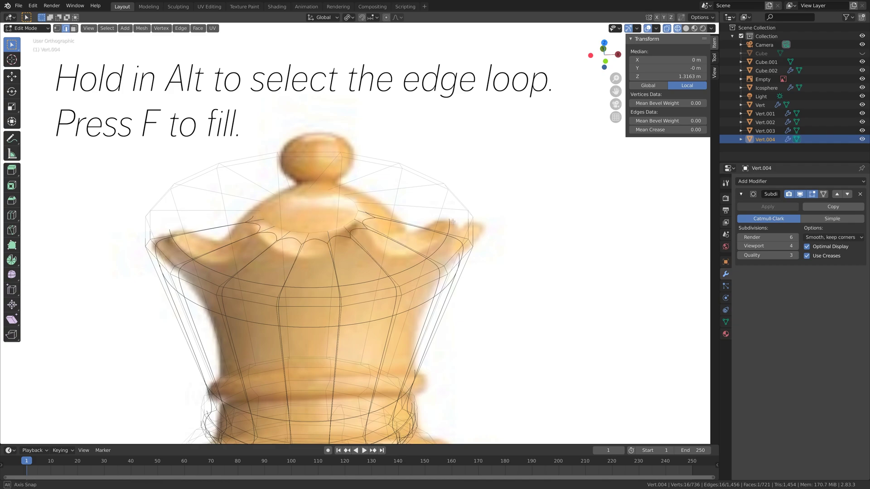
{"action": "middle_click_drag", "start_coordinate": [471, 193], "coordinate": [454, 215]}
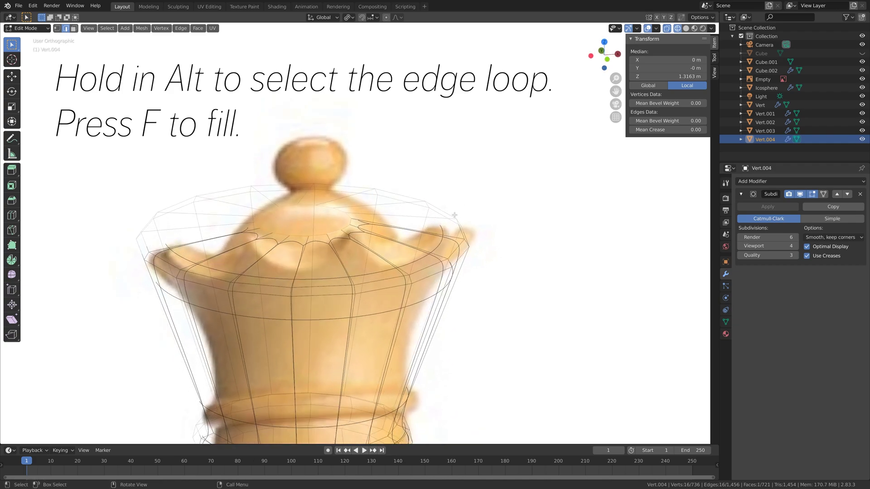
{"action": "left_click", "coordinate": [687, 29]}
- Try to adjust the height of the filled top loop along the Z axis from the front view
{"action": "middle_click_drag", "start_coordinate": [506, 161], "coordinate": [491, 158]}
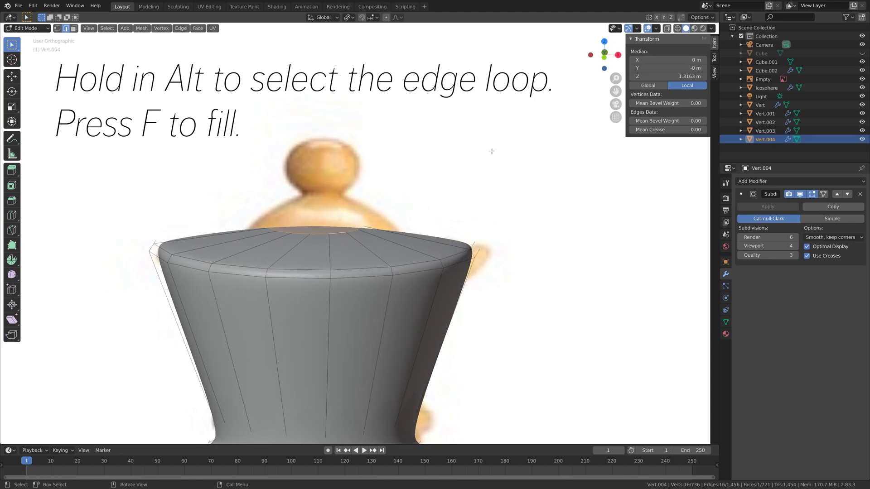
{"action": "key", "text": "KP_1"}
{"action": "scroll", "coordinate": [425, 223], "scroll_direction": "down", "scroll_amount": 6}
{"action": "scroll", "coordinate": [426, 225], "scroll_direction": "up", "scroll_amount": 5}
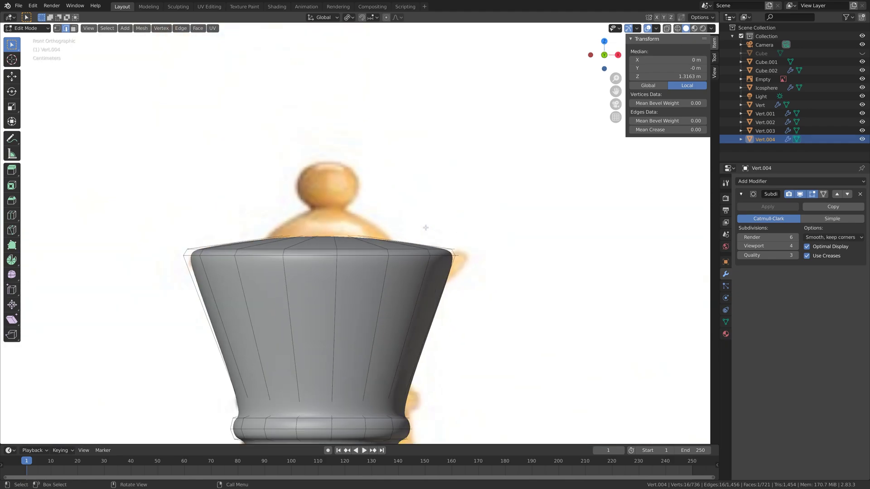
{"action": "scroll", "coordinate": [425, 227], "scroll_direction": "down", "scroll_amount": 8}
{"action": "scroll", "coordinate": [396, 230], "scroll_direction": "down", "scroll_amount": 1}
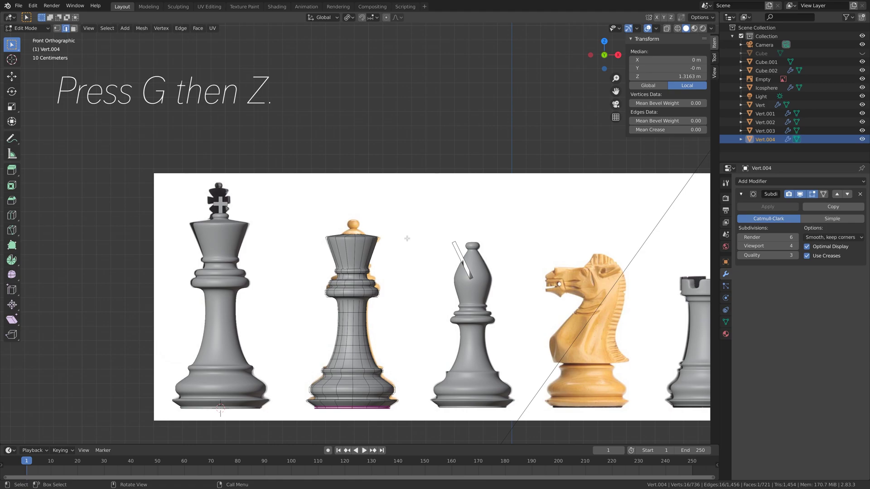
{"action": "key", "text": "g"}
{"action": "key", "text": "z"}
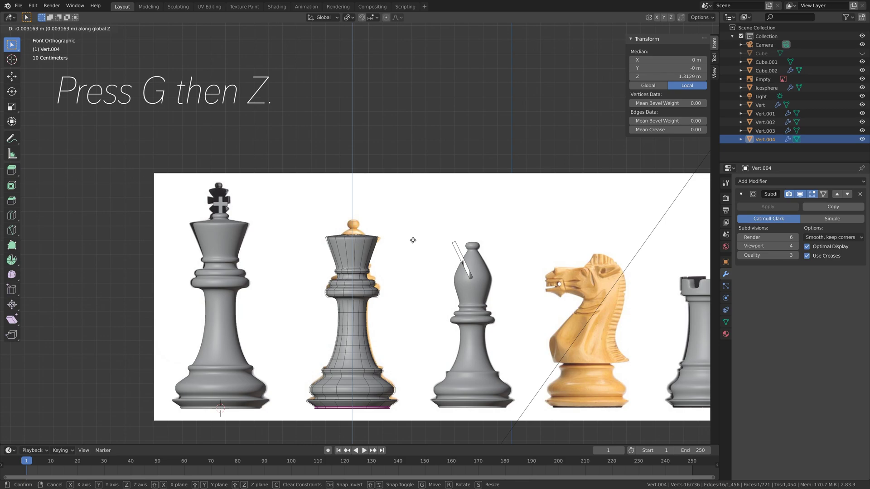
{"action": "left_click", "coordinate": [415, 237]}
- Snap the 3D cursor to the selected top loop and return to Object Mode
{"action": "scroll", "coordinate": [415, 235], "scroll_direction": "up", "scroll_amount": 12}
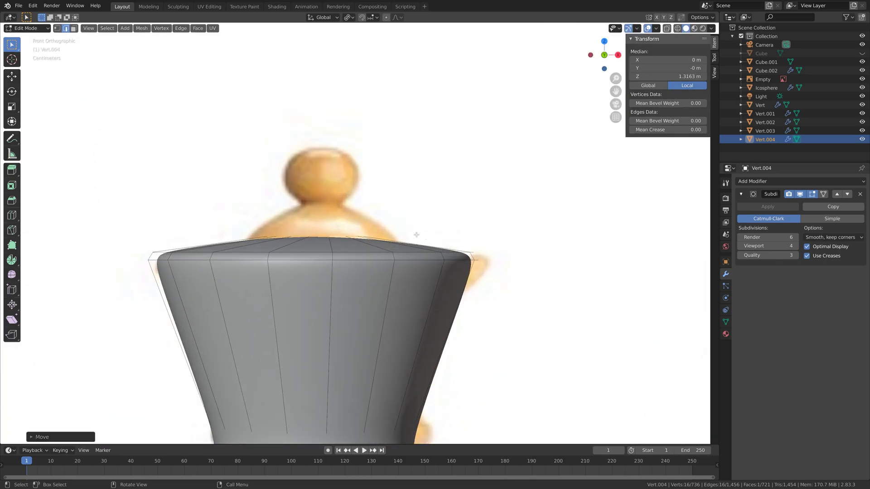
{"action": "key", "text": "shift+s"}
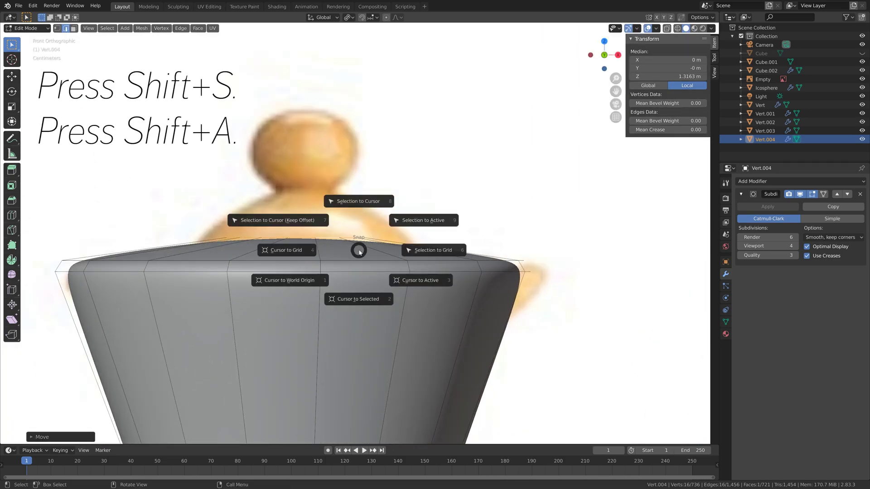
{"action": "left_click", "coordinate": [349, 299]}
{"action": "key", "text": "Tab"}
- Add a cube at the 3D cursor and scale it down to about 0.05
{"action": "key", "text": "shift+a"}
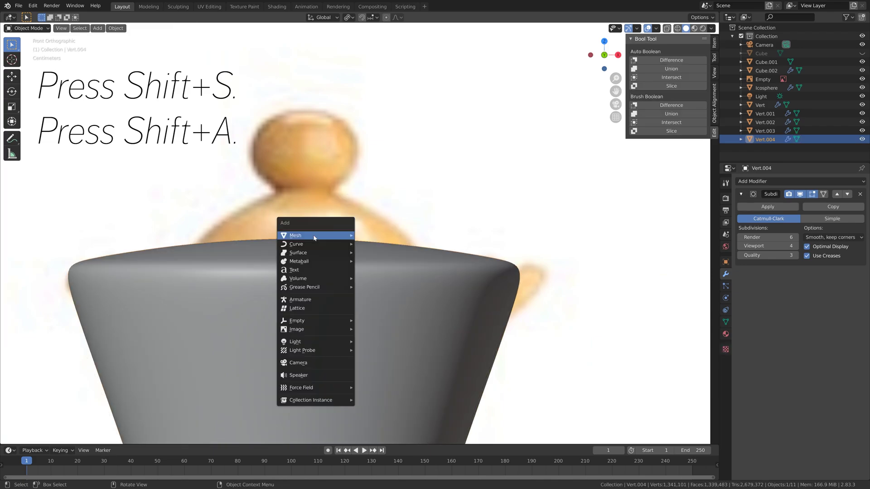
{"action": "mouse_move", "coordinate": [314, 236]}
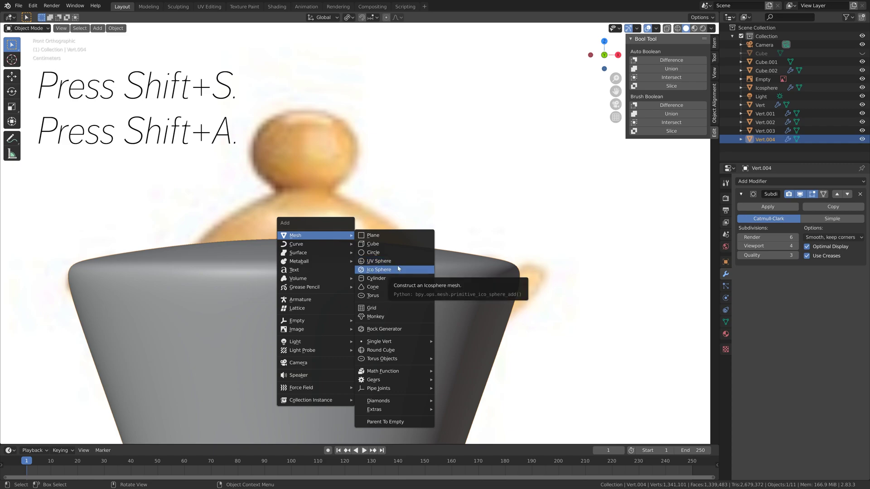
{"action": "left_click", "coordinate": [393, 244]}
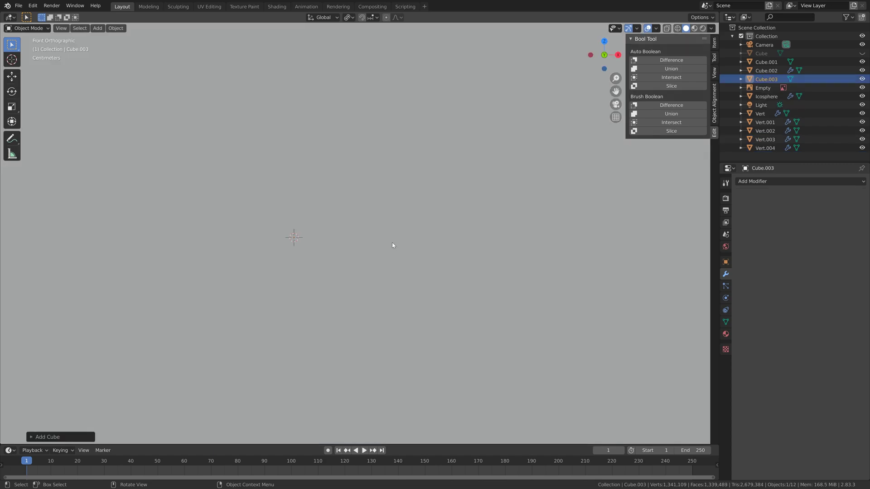
{"action": "key", "text": "s"}
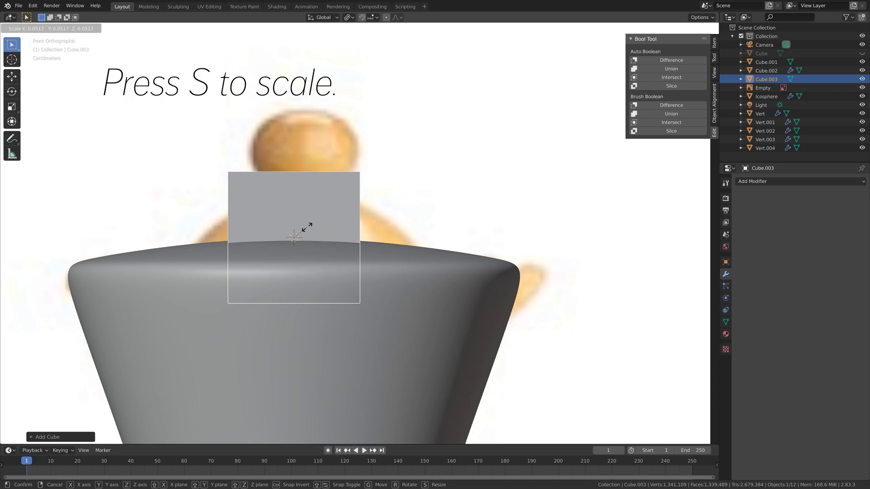
{"action": "left_click", "coordinate": [307, 226]}
- Give the cube a Subdivision Surface modifier with viewport level 5 and apply it
{"action": "left_click", "coordinate": [752, 181]}
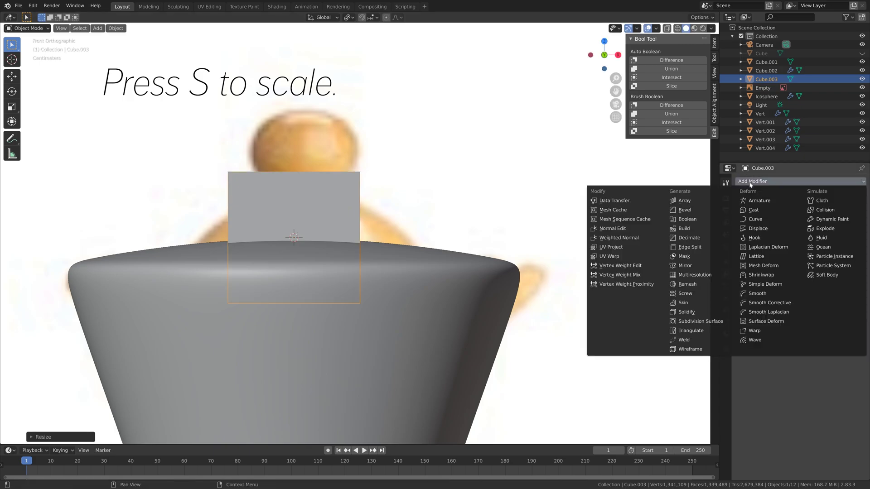
{"action": "left_click", "coordinate": [712, 321]}
{"action": "left_click", "coordinate": [796, 246]}
{"action": "left_click", "coordinate": [796, 246]}
{"action": "left_click", "coordinate": [796, 246]}
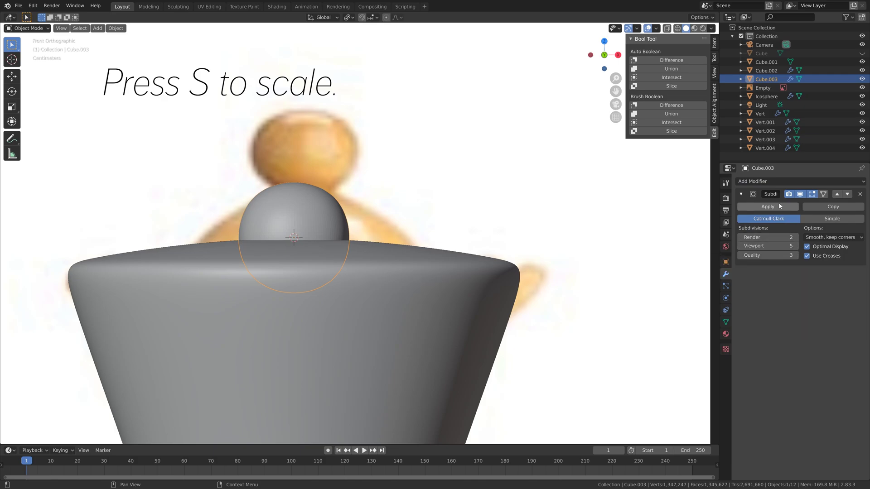
{"action": "left_click", "coordinate": [767, 206]}
- Make the subdivided cube's mesh perfectly round with To Sphere at factor 1 in Edit Mode, and return to Object Mode
{"action": "key", "text": "Tab"}
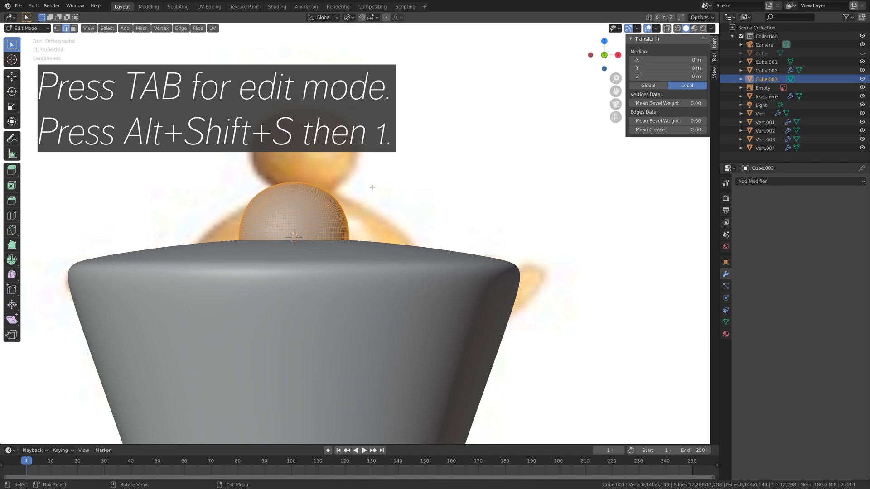
{"action": "key", "text": "alt+shift+s"}
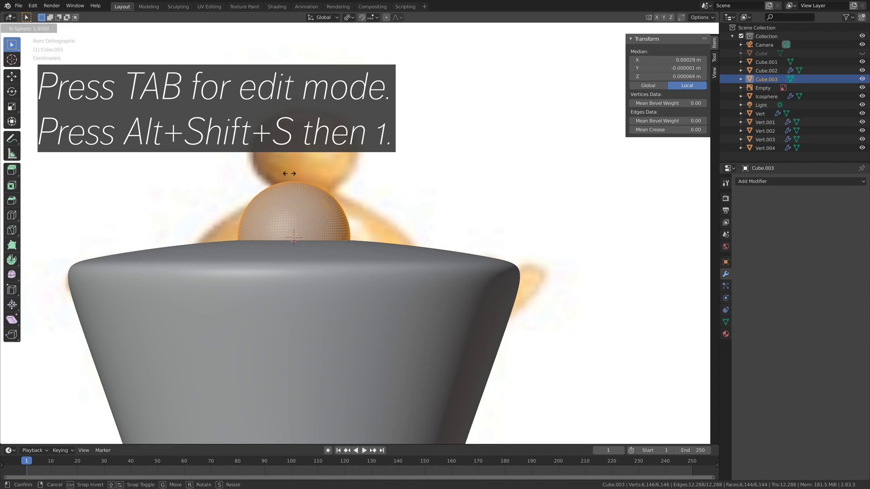
{"action": "key", "text": "1"}
{"action": "key", "text": "Return"}
{"action": "key", "text": "Tab"}
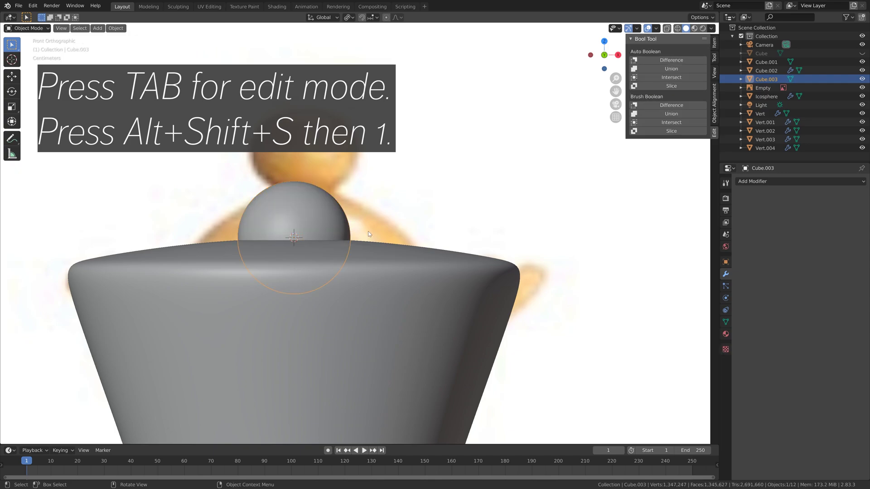
- Raise the sphere about 0.038 m along the Z axis above the queen's top and apply smooth shading to it
{"action": "key", "text": "g"}
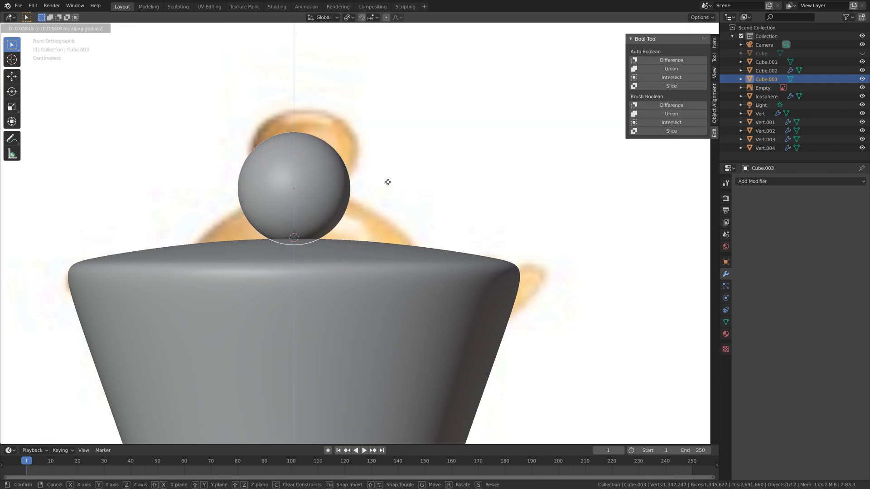
{"action": "left_click", "coordinate": [388, 182]}
{"action": "scroll", "coordinate": [347, 278], "scroll_direction": "up", "scroll_amount": 3}
{"action": "scroll", "coordinate": [348, 278], "scroll_direction": "down", "scroll_amount": 5}
{"action": "scroll", "coordinate": [371, 236], "scroll_direction": "up", "scroll_amount": 4}
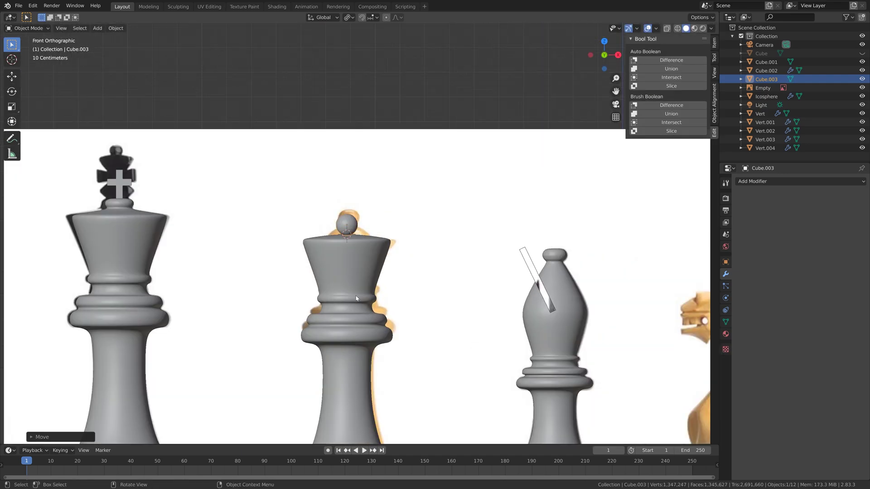
{"action": "left_click", "coordinate": [115, 28]}
{"action": "left_click", "coordinate": [136, 200]}
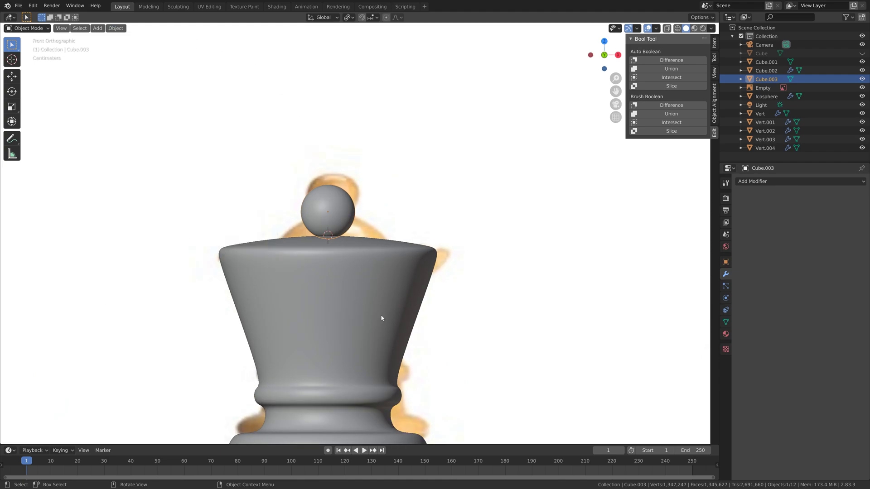
- Parent the sphere to the queen's body object
{"action": "scroll", "coordinate": [382, 318], "scroll_direction": "down", "scroll_amount": 4}
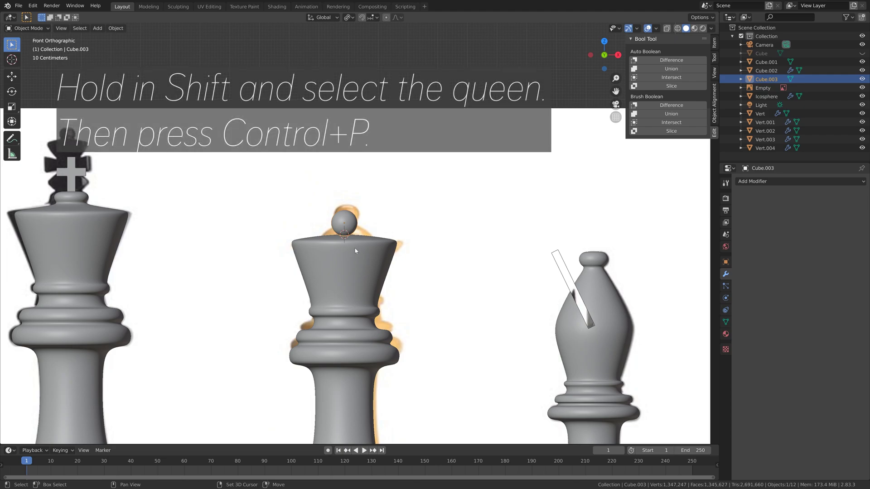
{"action": "left_click", "coordinate": [355, 251], "text": "shift"}
{"action": "key", "text": "ctrl+p"}
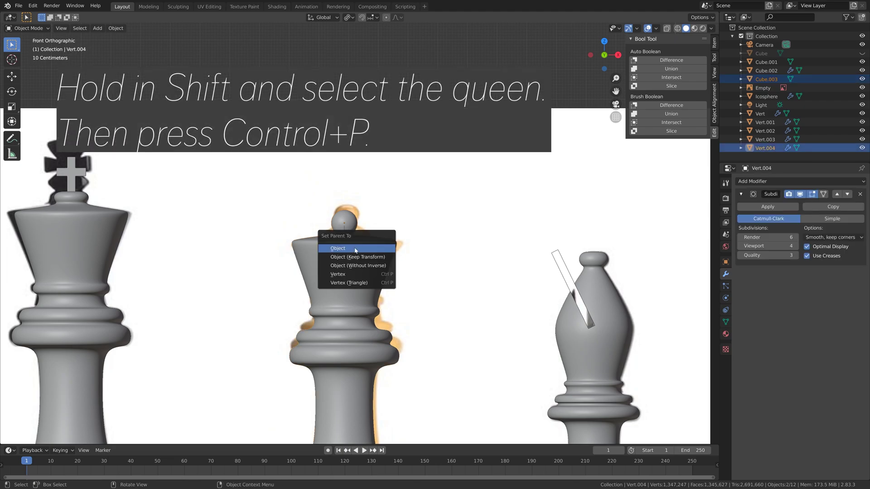
{"action": "left_click", "coordinate": [354, 257]}
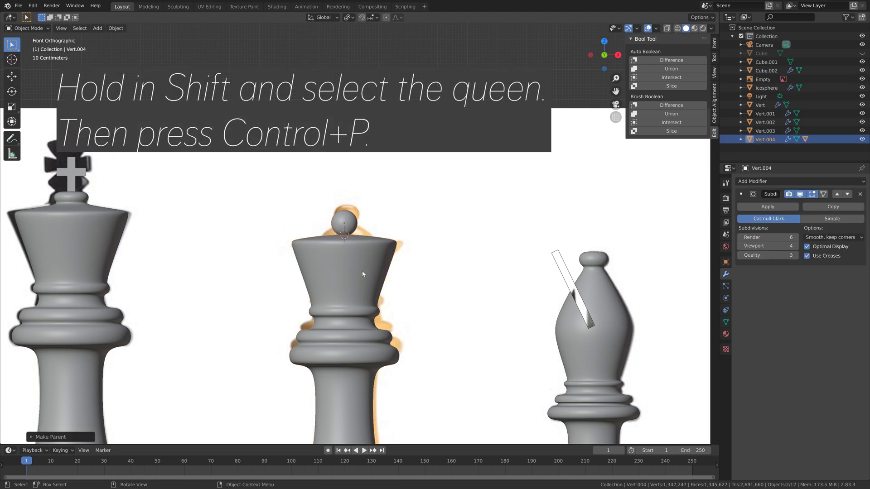
- Scale the top sphere down slightly and lower it about 0.009 m along the Z axis
{"action": "left_click", "coordinate": [352, 226]}
{"action": "key", "text": "s"}
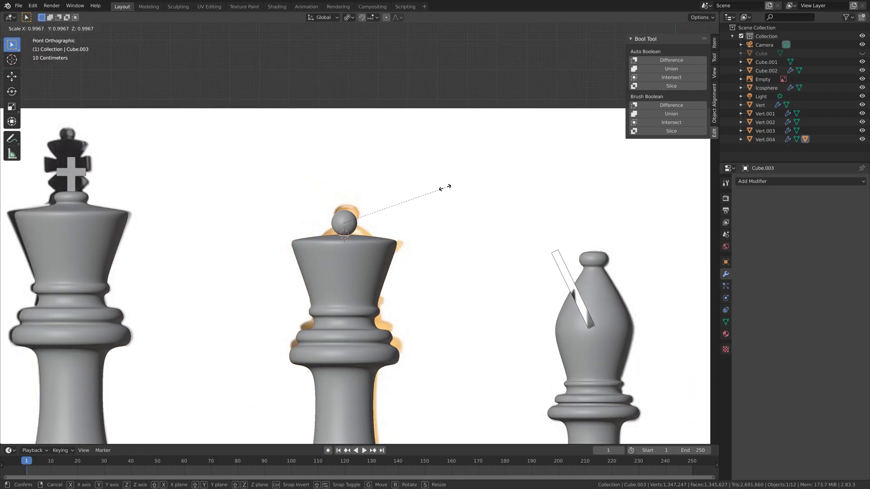
{"action": "left_click", "coordinate": [429, 196]}
{"action": "key", "text": "g"}
{"action": "key", "text": "z"}
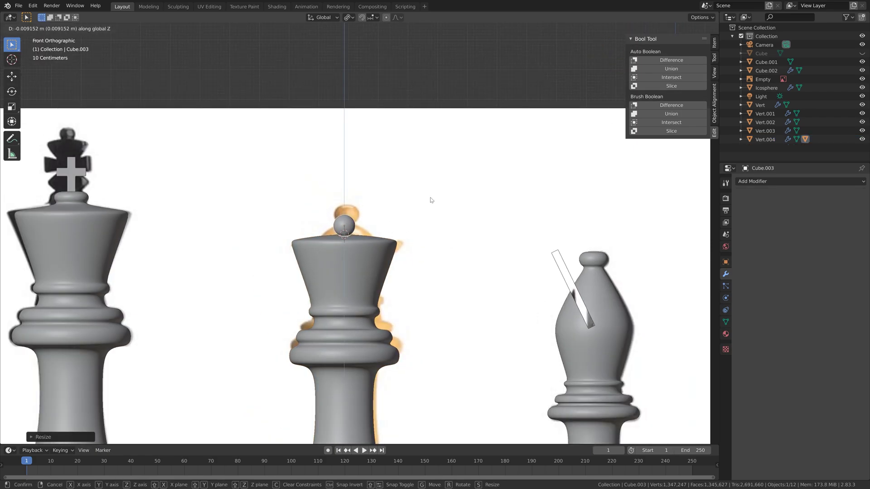
{"action": "left_click", "coordinate": [431, 200]}
- Scale the sphere up by about 1.14 and adjust its height on the queen along the Z axis
{"action": "key", "text": "s"}
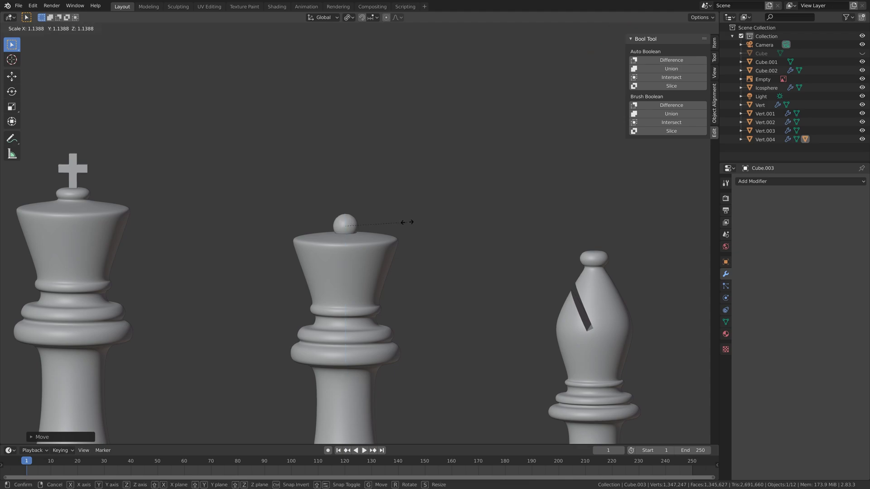
{"action": "left_click", "coordinate": [407, 222]}
{"action": "middle_click_drag", "start_coordinate": [407, 258], "coordinate": [382, 264]}
{"action": "key", "text": "g"}
{"action": "key", "text": "z"}
{"action": "left_click", "coordinate": [382, 267]}
- Enlarge the sphere by about 1.06, comparing it with the neighbouring pieces, and readjust its height along Z
{"action": "scroll", "coordinate": [376, 295], "scroll_direction": "down", "scroll_amount": 4}
{"action": "middle_click_drag", "start_coordinate": [376, 296], "coordinate": [395, 292]}
{"action": "key", "text": "s"}
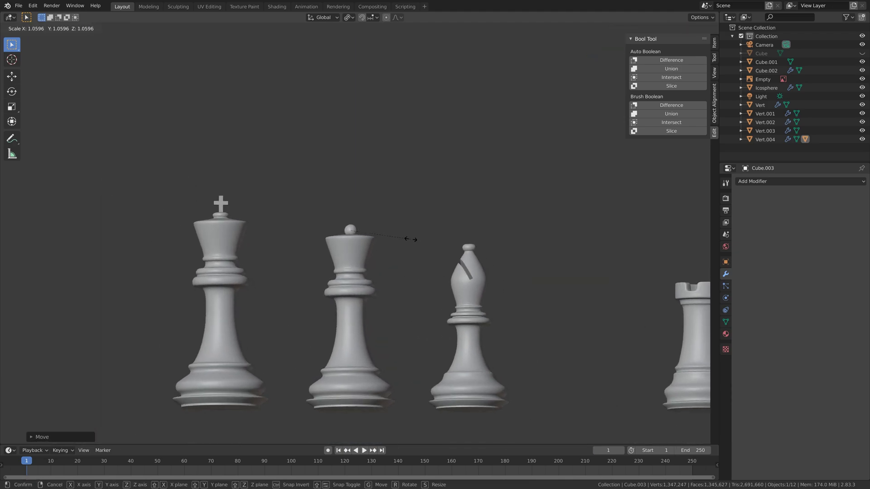
{"action": "left_click", "coordinate": [411, 239]}
{"action": "mouse_move", "coordinate": [410, 243]}
{"action": "middle_mouse_down"}
{"action": "mouse_move", "coordinate": [403, 257]}
{"action": "mouse_move", "coordinate": [388, 255]}
{"action": "mouse_move", "coordinate": [410, 252]}
{"action": "middle_mouse_up"}
{"action": "key", "text": "g"}
{"action": "key", "text": "z"}
{"action": "left_click", "coordinate": [404, 247]}
- Show the viewport overlays and adjust the height and size of the queen body's top loop in Edit Mode
{"action": "left_click", "coordinate": [371, 247]}
{"action": "key", "text": "shift+alt+z"}
{"action": "scroll", "coordinate": [385, 236], "scroll_direction": "up", "scroll_amount": 8}
{"action": "key", "text": "Tab"}
{"action": "key", "text": "g"}
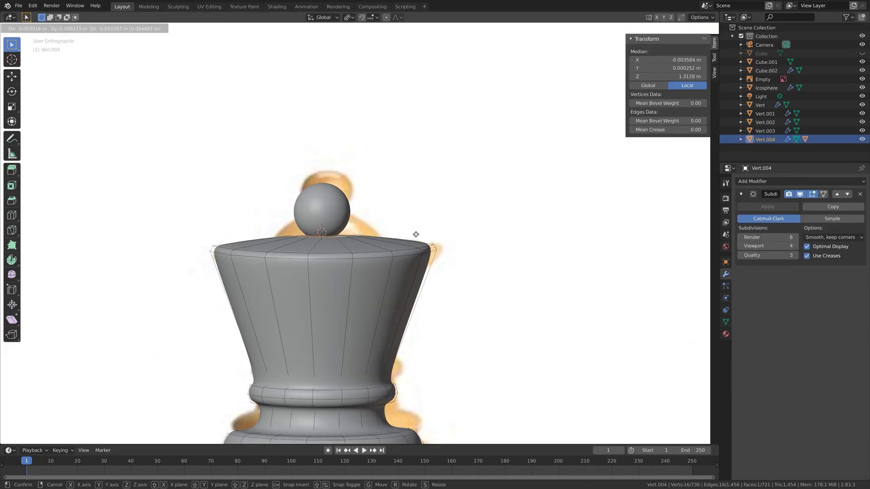
{"action": "key", "text": "z"}
{"action": "left_click", "coordinate": [433, 222]}
{"action": "key", "text": "s"}
{"action": "left_click", "coordinate": [417, 225]}
- Make the sphere slightly smaller and sink it lower into the queen's top
{"action": "middle_click_drag", "start_coordinate": [417, 225], "coordinate": [414, 229]}
{"action": "key", "text": "s"}
{"action": "left_click", "coordinate": [395, 251]}
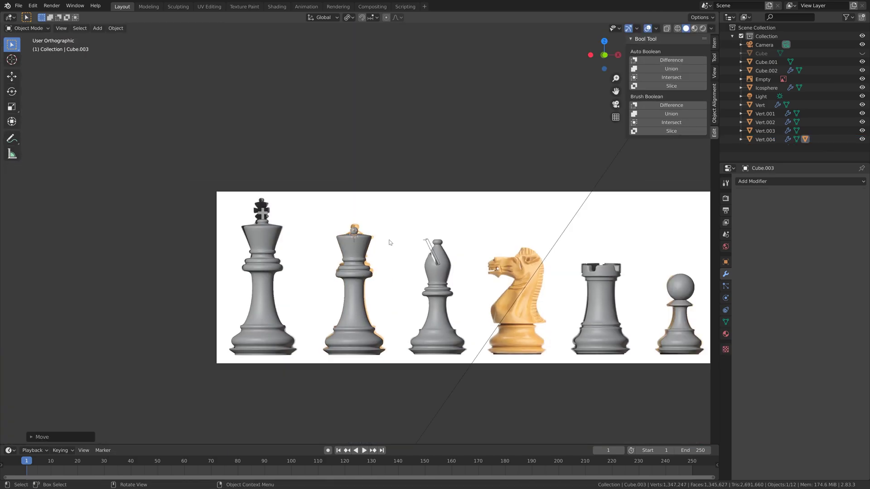
{"action": "key", "text": "KP_Decimal"}
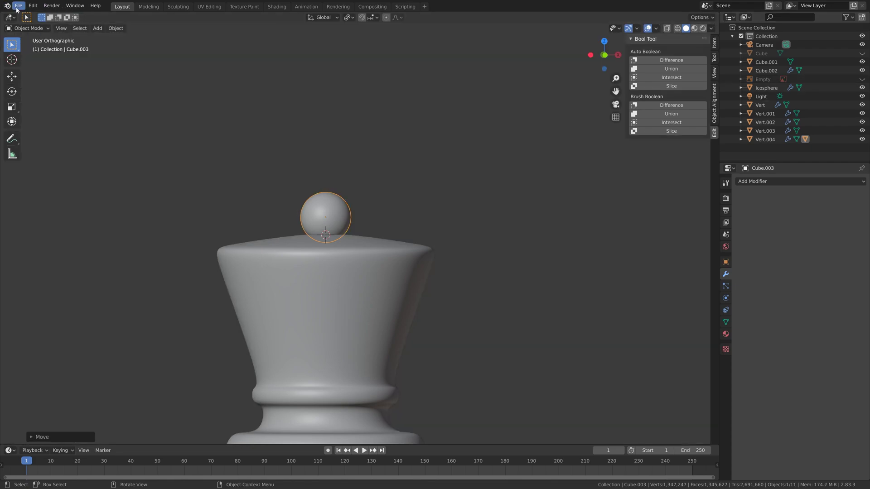
- Hide the reference image and save the file as Queen.blend in the Chess folder
{"action": "left_click", "coordinate": [18, 5]}
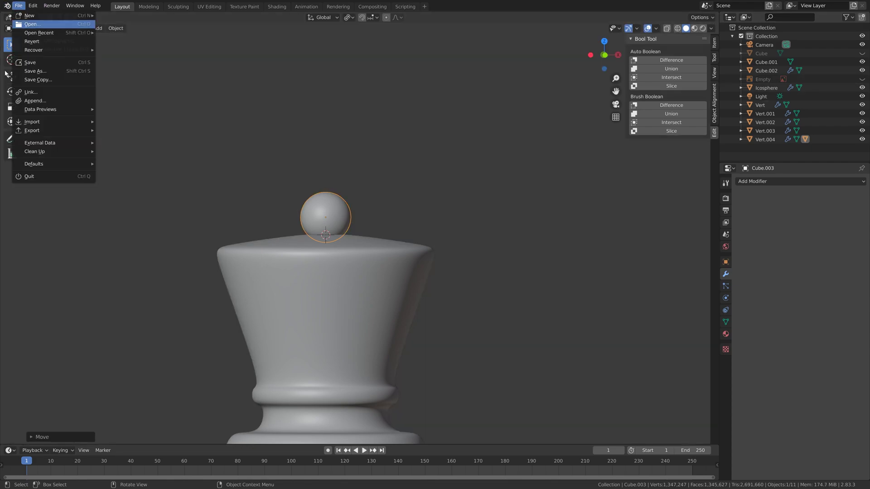
{"action": "left_click", "coordinate": [36, 71]}
{"action": "left_click", "coordinate": [488, 404]}
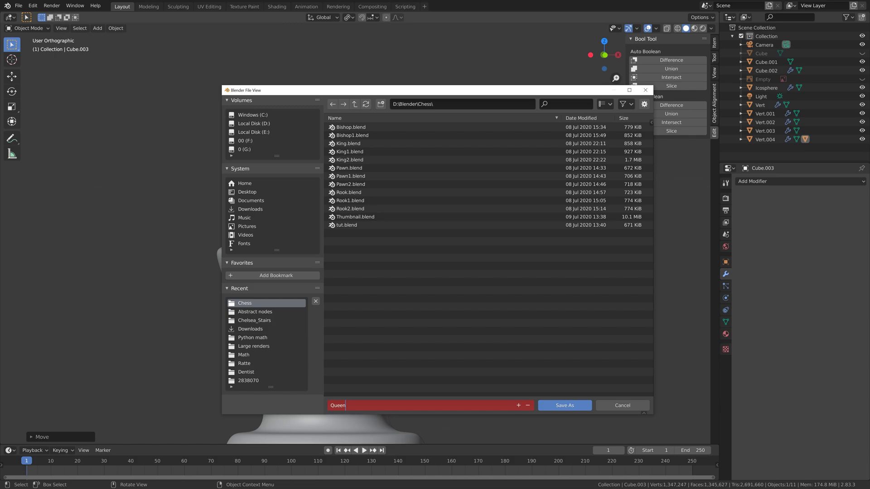
{"action": "key", "text": "Return"}
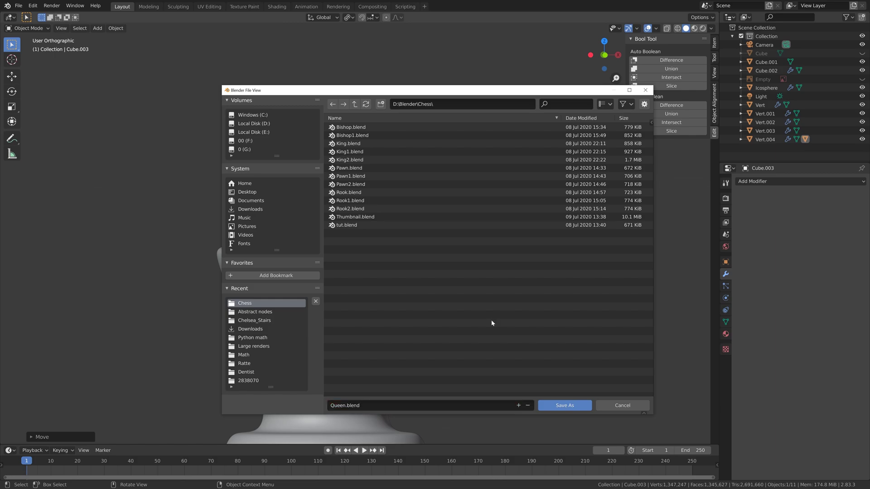
- Duplicate the top sphere along the Y axis and move the copy onto the outer rim of the queen's top
{"action": "middle_click_drag", "start_coordinate": [491, 322], "coordinate": [385, 208]}
{"action": "key", "text": "shift+d"}
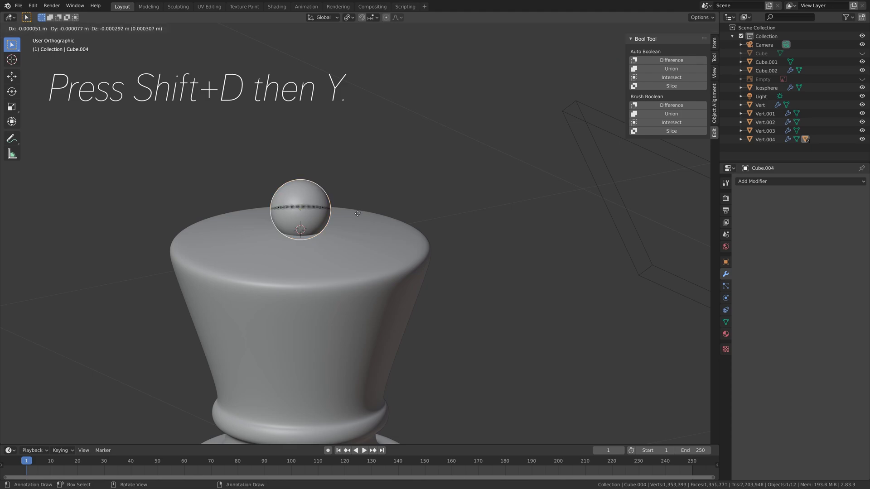
{"action": "key", "text": "y"}
{"action": "left_click", "coordinate": [455, 256]}
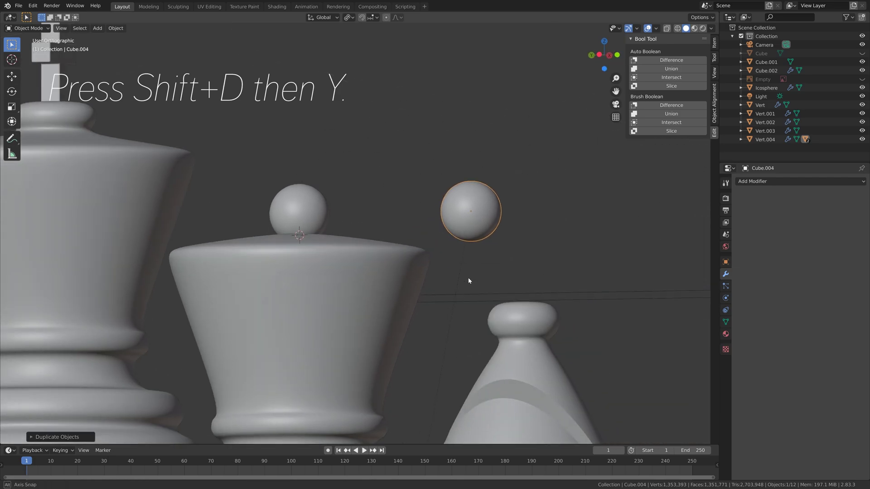
{"action": "middle_click_drag", "start_coordinate": [468, 287], "coordinate": [497, 254]}
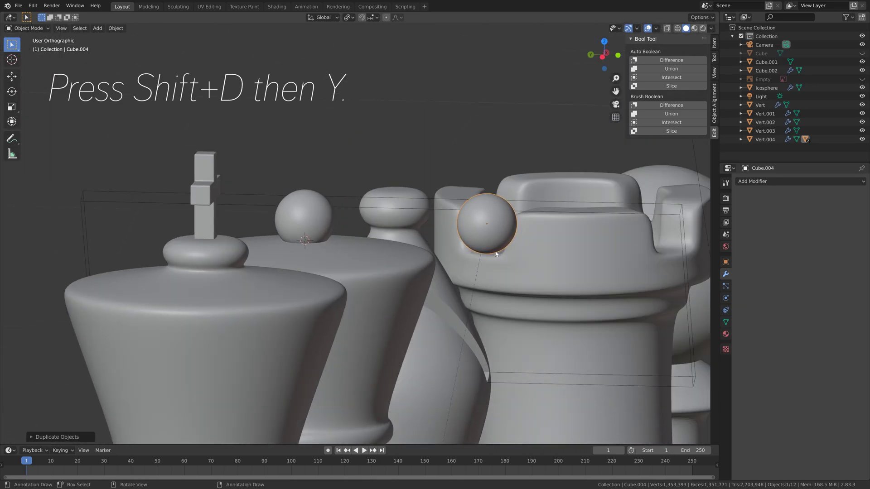
{"action": "key", "text": "g"}
{"action": "left_click", "coordinate": [439, 297]}
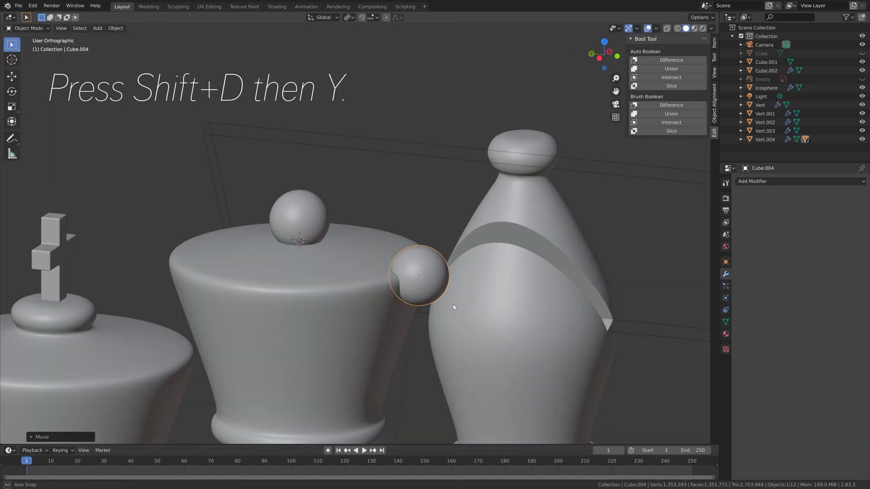
- Scale the copied sphere up by about 1.25 and subtract it from the queen's body with a Bool Tool brush Difference
{"action": "middle_click_drag", "start_coordinate": [453, 306], "coordinate": [388, 286]}
{"action": "key", "text": "s"}
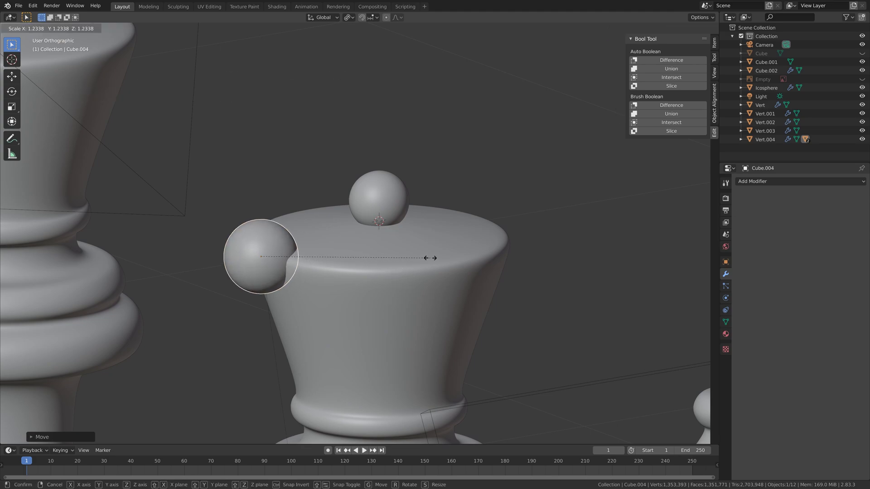
{"action": "left_click", "coordinate": [430, 258]}
{"action": "left_click", "coordinate": [357, 258], "text": "shift"}
{"action": "left_click", "coordinate": [652, 105]}
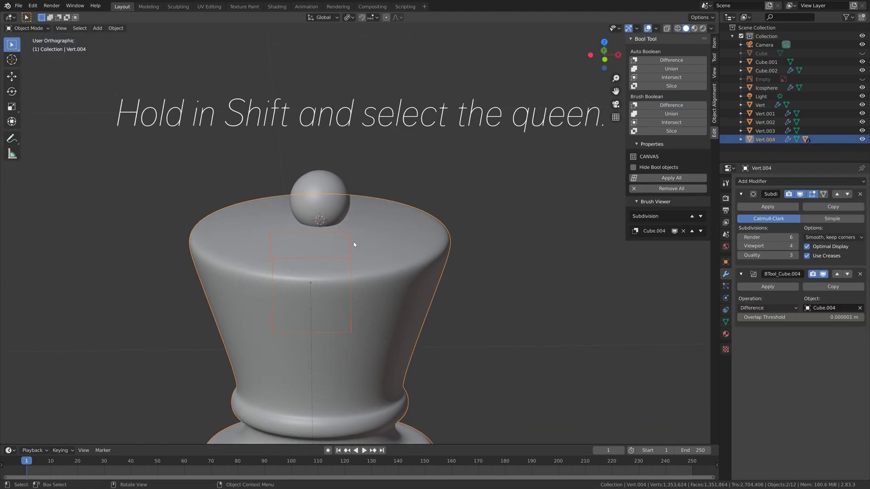
- Move the spherical cutter about 0.026 m along the Y axis toward the queen's centre
{"action": "left_click", "coordinate": [347, 235]}
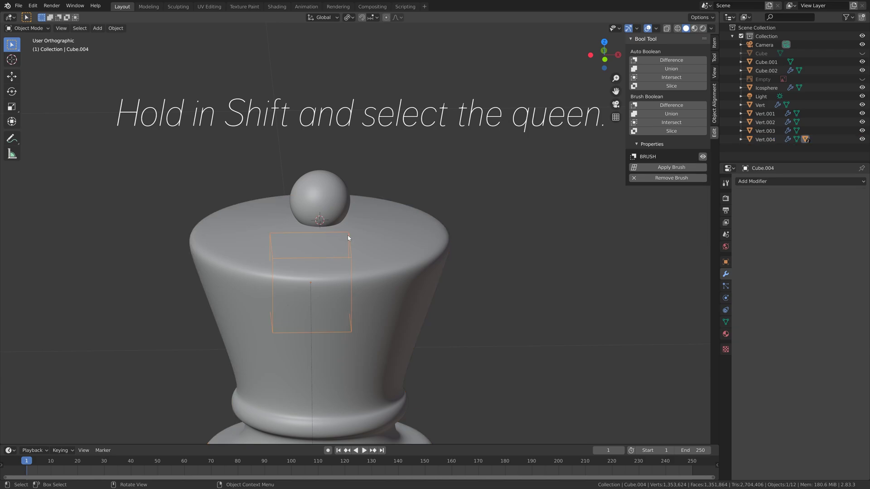
{"action": "key", "text": "g"}
{"action": "key", "text": "y"}
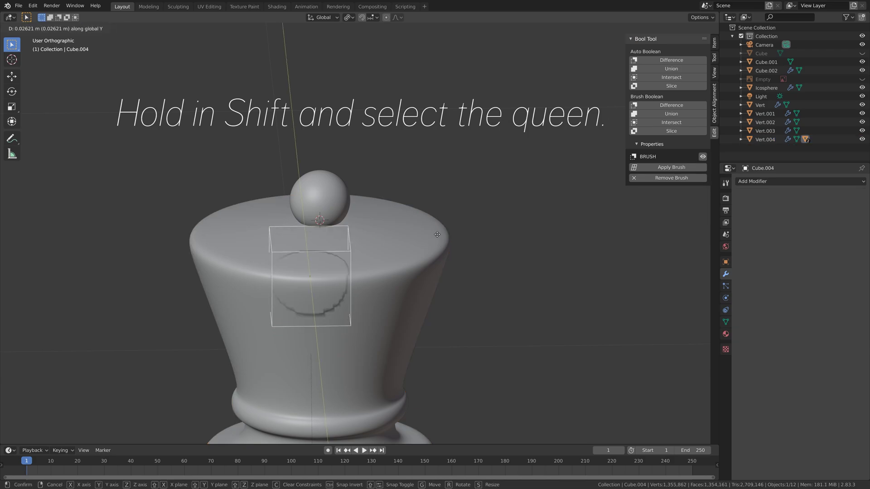
{"action": "left_click", "coordinate": [438, 240]}
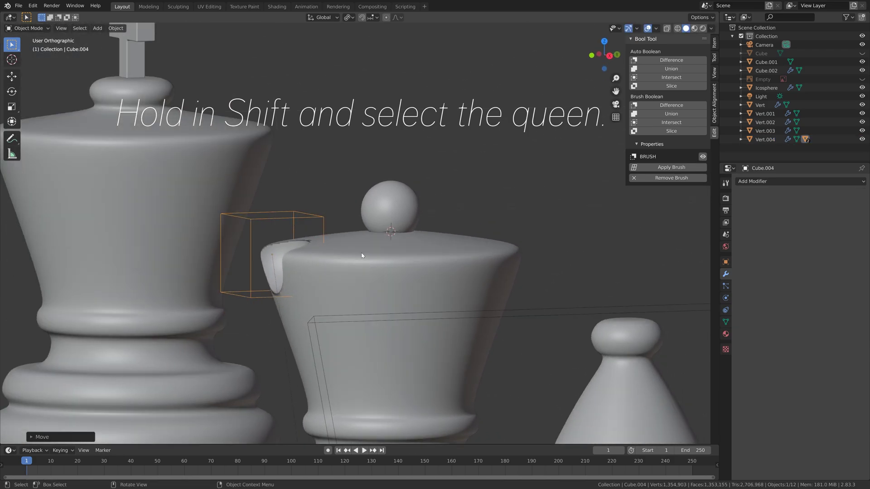
- Set the queen's body to flat shading
{"action": "left_click", "coordinate": [390, 317], "text": "shift"}
{"action": "left_click", "coordinate": [116, 29]}
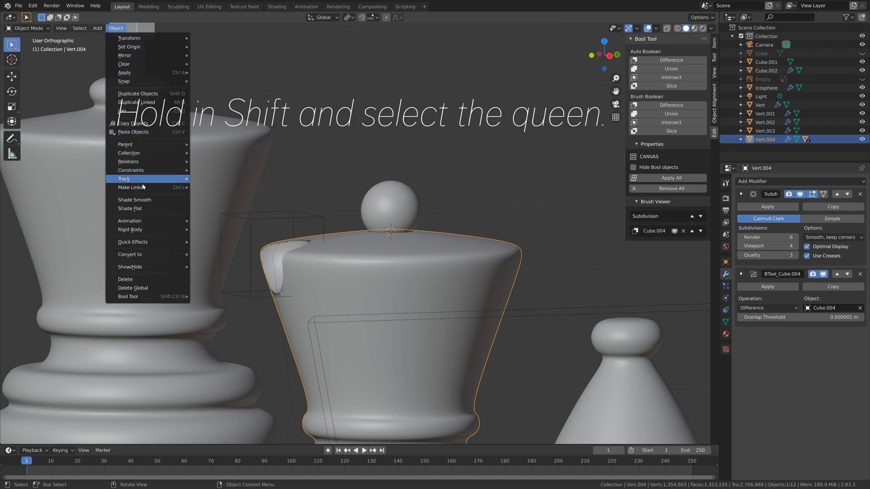
{"action": "left_click", "coordinate": [142, 209]}
- Select the spherical cutter at the queen's rim and set it to flat shading
{"action": "left_click", "coordinate": [286, 209]}
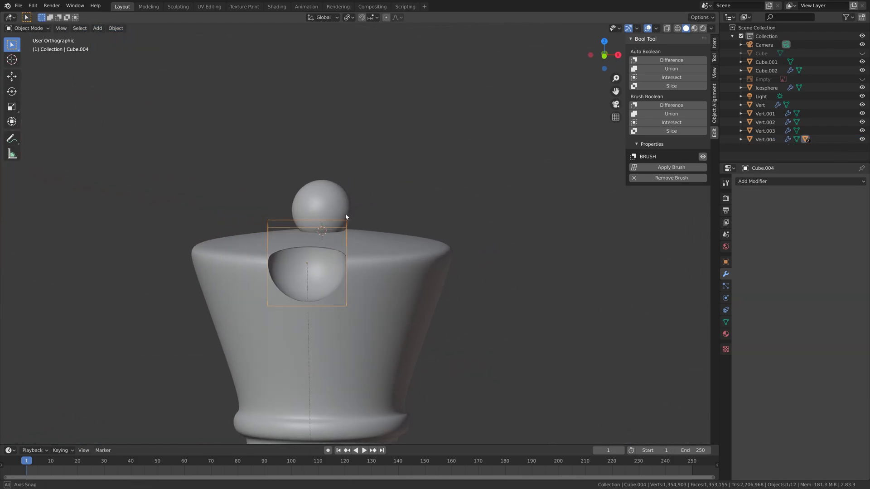
{"action": "scroll", "coordinate": [339, 244], "scroll_direction": "up", "scroll_amount": 2}
{"action": "middle_click_drag", "start_coordinate": [340, 245], "coordinate": [369, 259]}
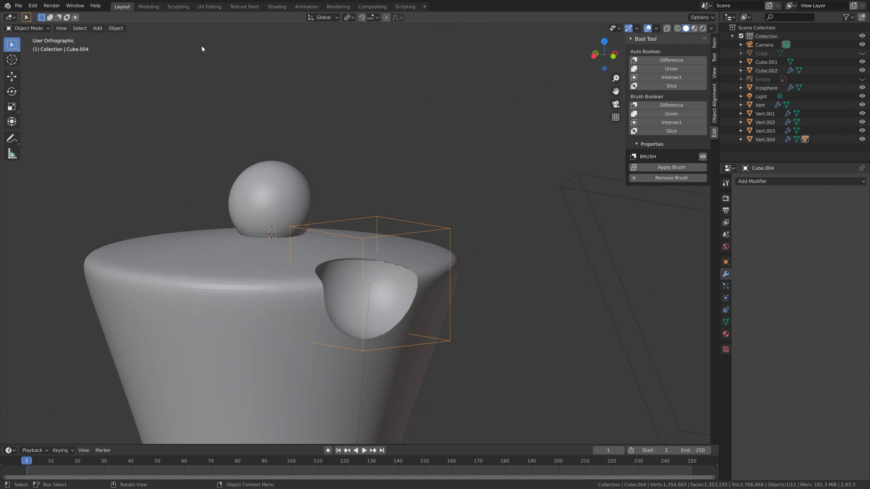
{"action": "left_click", "coordinate": [116, 29]}
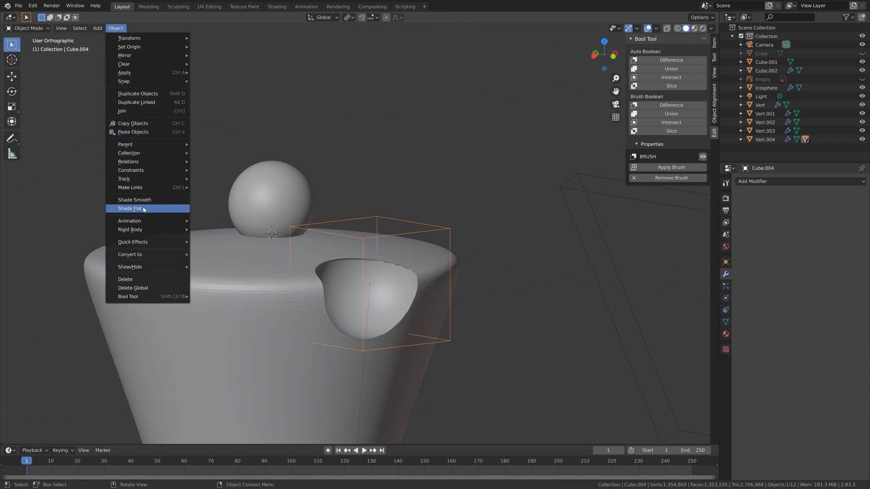
{"action": "left_click", "coordinate": [164, 209]}
{"action": "scroll", "coordinate": [371, 212], "scroll_direction": "down", "scroll_amount": 10}
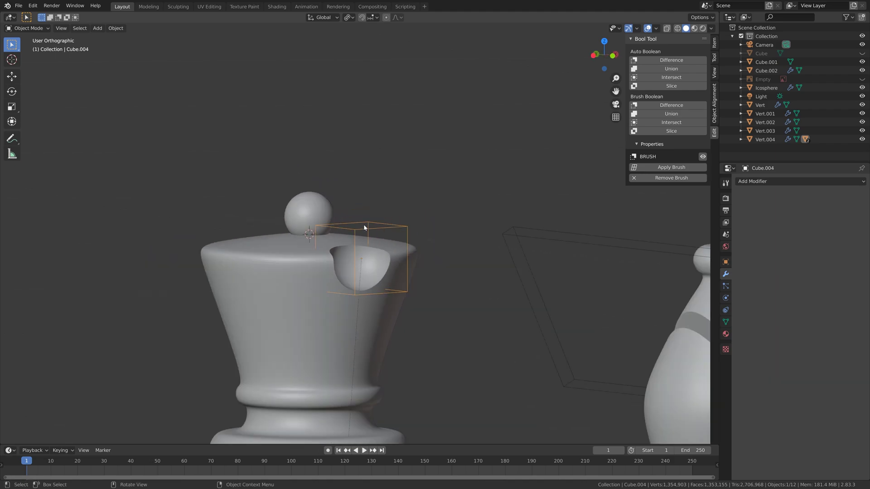
- Set the transform pivot point to 3D Cursor, ready for positioning the cutter from the top view
{"action": "middle_click_drag", "start_coordinate": [345, 239], "coordinate": [325, 259]}
{"action": "left_click", "coordinate": [350, 18]}
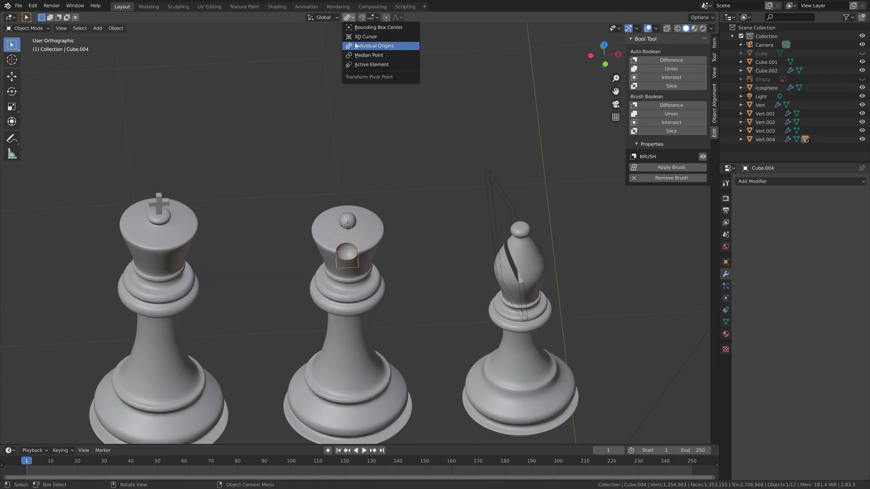
{"action": "left_click", "coordinate": [359, 41]}
{"action": "key", "text": "KP_7"}
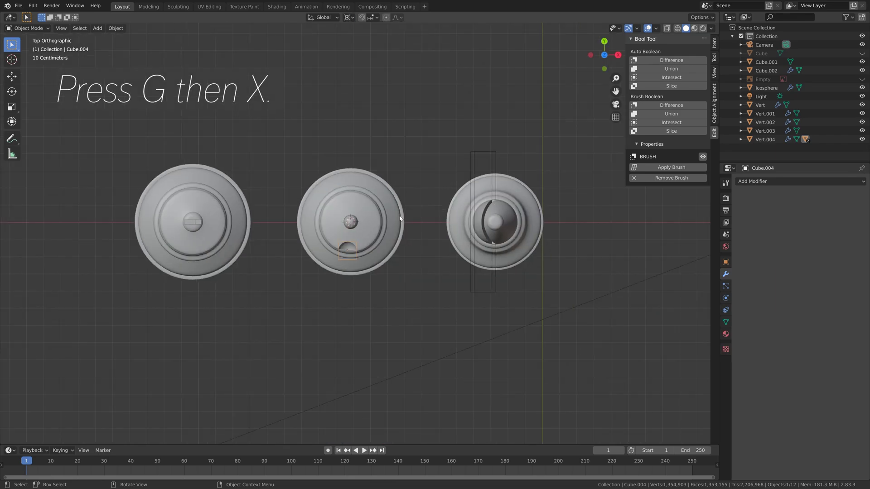
- Move the spherical cutter about 0.02 m along the X axis to centre it on the front of the queen's rim
{"action": "scroll", "coordinate": [393, 240], "scroll_direction": "up", "scroll_amount": 6}
{"action": "middle_click_drag", "start_coordinate": [393, 239], "coordinate": [398, 287], "text": "shift"}
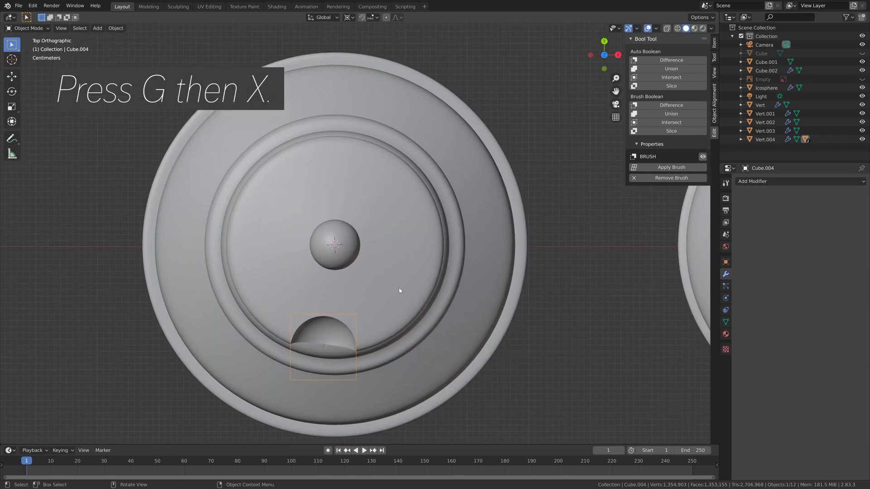
{"action": "key", "text": "g"}
{"action": "key", "text": "x"}
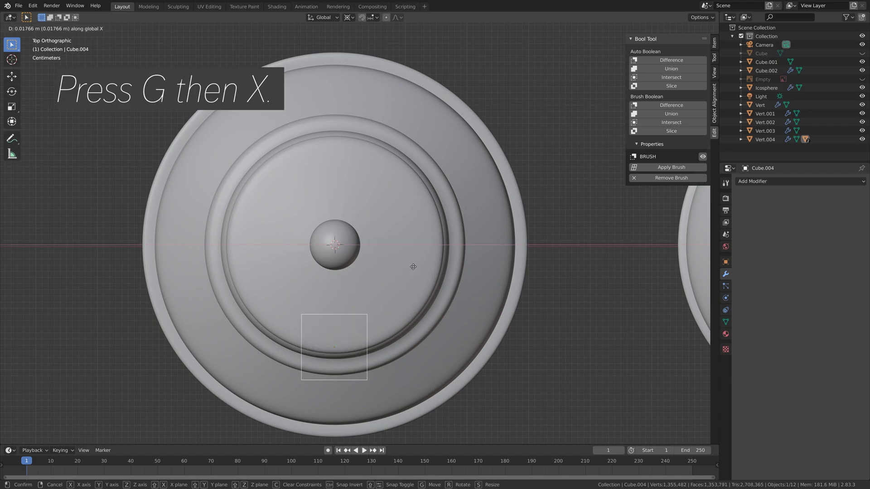
{"action": "left_click", "coordinate": [413, 267]}
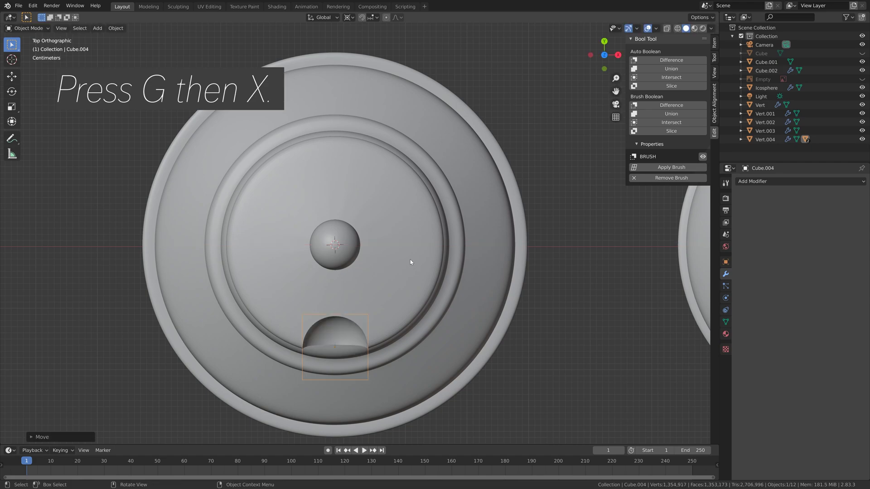
- Duplicate the cutter with a 90° rotation about Z and repeat this until four cutters surround the queen's rim
{"action": "key", "text": "shift+d"}
{"action": "key", "text": "r"}
{"action": "key", "text": "z"}
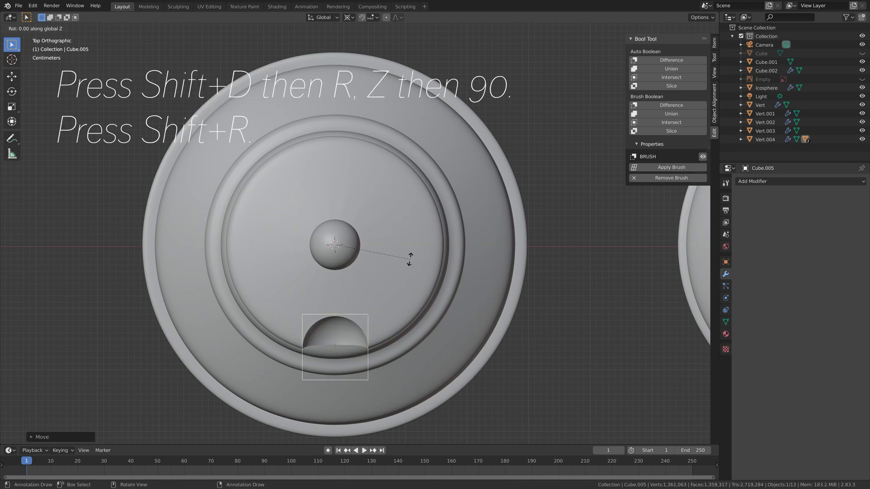
{"action": "key", "text": "9"}
{"action": "key", "text": "0"}
{"action": "key", "text": "Return"}
{"action": "key", "text": "shift+r"}
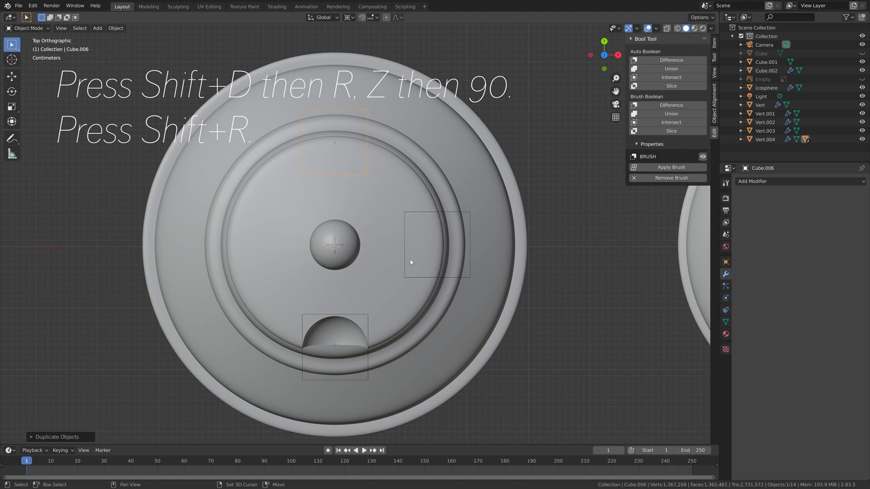
{"action": "key", "text": "shift+r"}
- Subtract the first duplicated cutter from the queen's body with a brush boolean Difference
{"action": "scroll", "coordinate": [397, 236], "scroll_direction": "down", "scroll_amount": 5}
{"action": "mouse_move", "coordinate": [397, 236]}
{"action": "middle_mouse_down"}
{"action": "mouse_move", "coordinate": [393, 216]}
{"action": "mouse_move", "coordinate": [395, 225]}
{"action": "middle_mouse_up"}
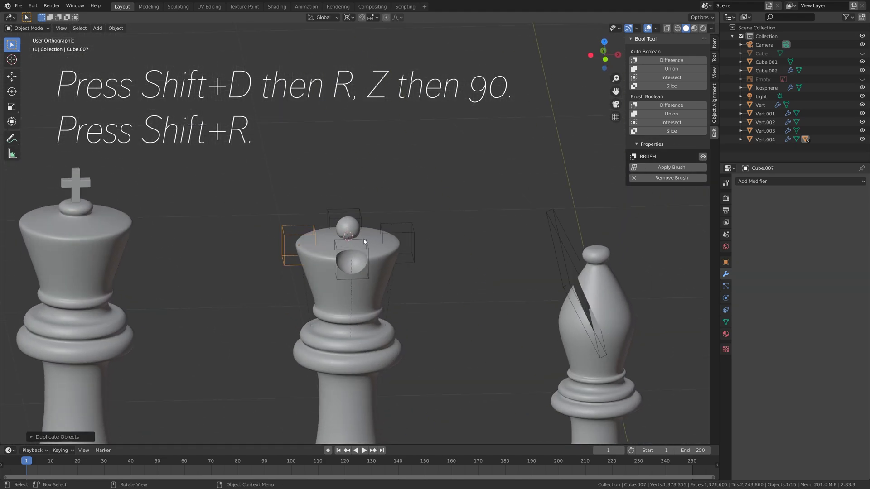
{"action": "left_click", "coordinate": [390, 222]}
{"action": "left_click", "coordinate": [388, 244], "text": "shift"}
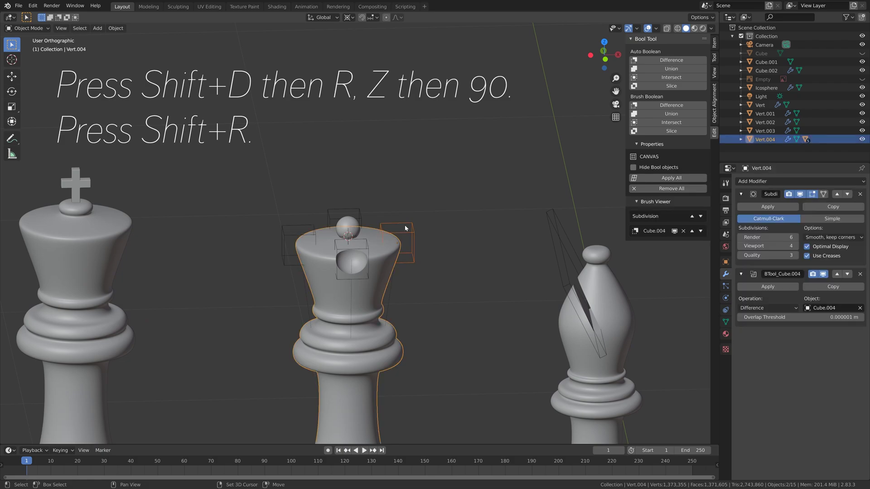
{"action": "left_click", "coordinate": [671, 105]}
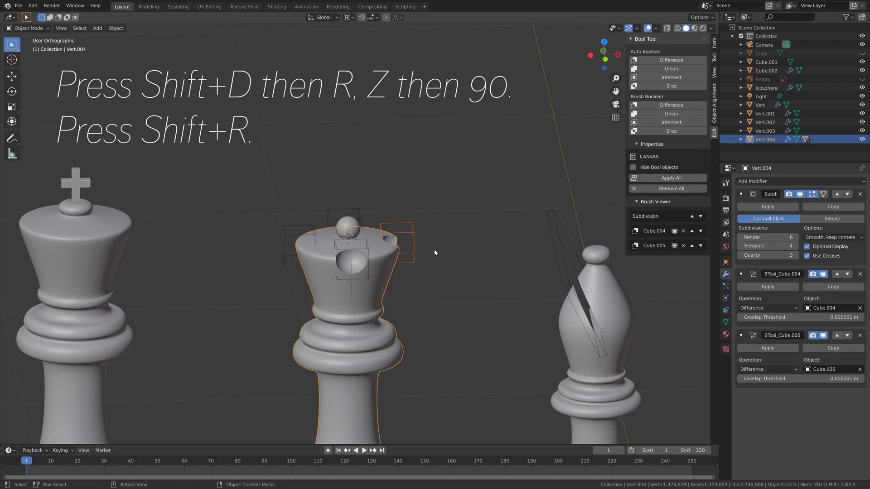
- Cut the back notch with a brush Difference using the cutter opposite the original one
{"action": "middle_click_drag", "start_coordinate": [435, 252], "coordinate": [399, 224]}
{"action": "left_click", "coordinate": [401, 218]}
{"action": "left_click", "coordinate": [388, 245], "text": "shift"}
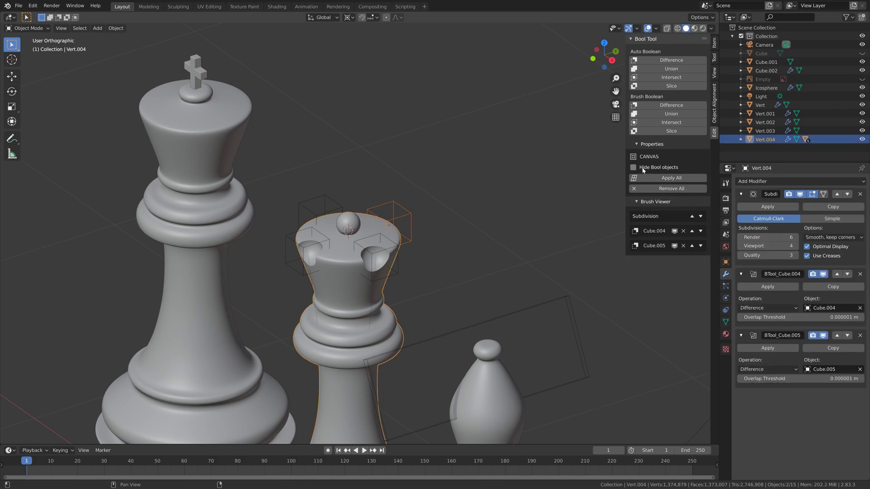
{"action": "left_click", "coordinate": [661, 107]}
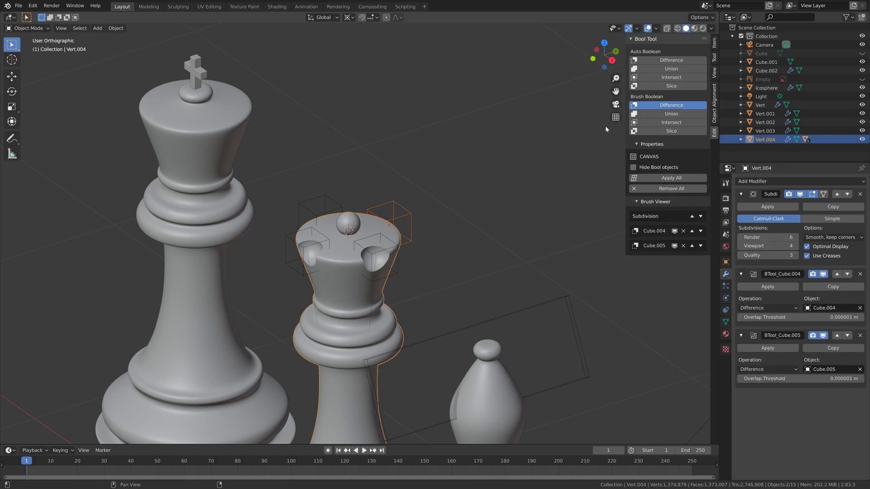
- Apply the remaining fourth cutter to the queen's body as a brush boolean Difference
{"action": "left_click", "coordinate": [321, 199]}
{"action": "left_click", "coordinate": [349, 281], "text": "shift"}
{"action": "left_click", "coordinate": [677, 107]}
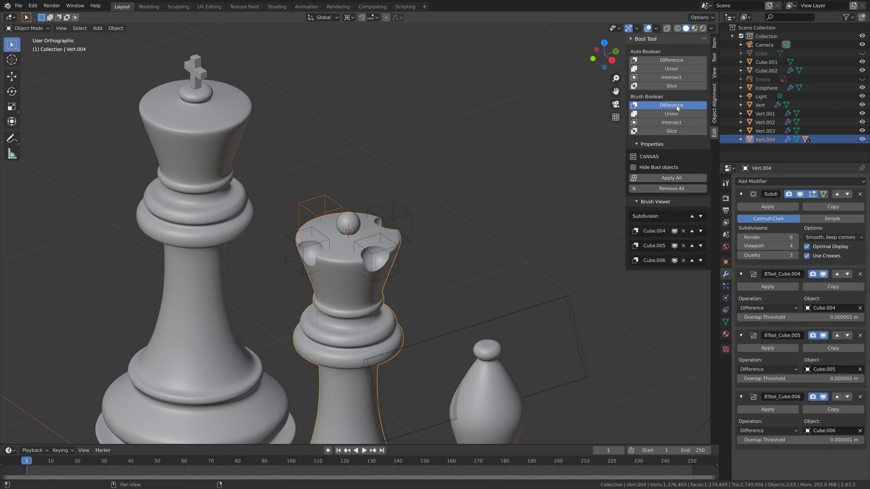
- Hide the viewport overlays and examine the queen's four notches beside the other pieces
{"action": "mouse_move", "coordinate": [449, 244]}
{"action": "middle_mouse_down"}
{"action": "mouse_move", "coordinate": [417, 281]}
{"action": "mouse_move", "coordinate": [440, 280]}
{"action": "mouse_move", "coordinate": [428, 280]}
{"action": "middle_mouse_up"}
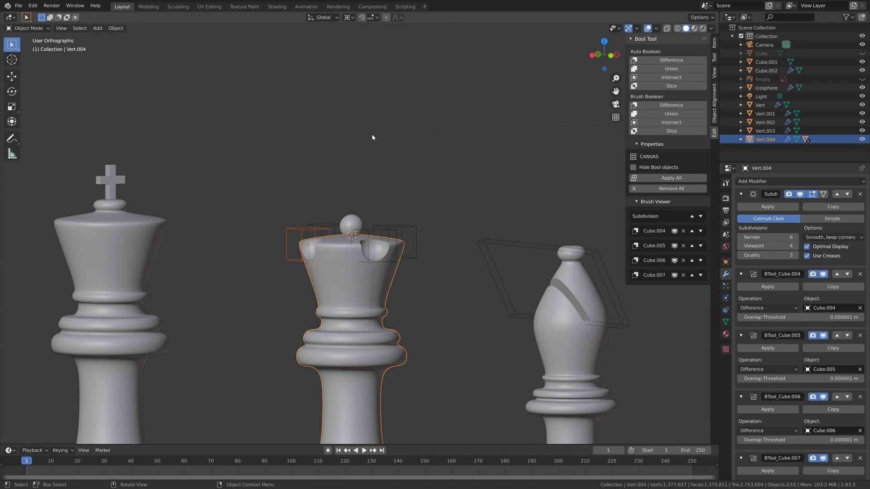
{"action": "scroll", "coordinate": [374, 162], "scroll_direction": "down", "scroll_amount": 3}
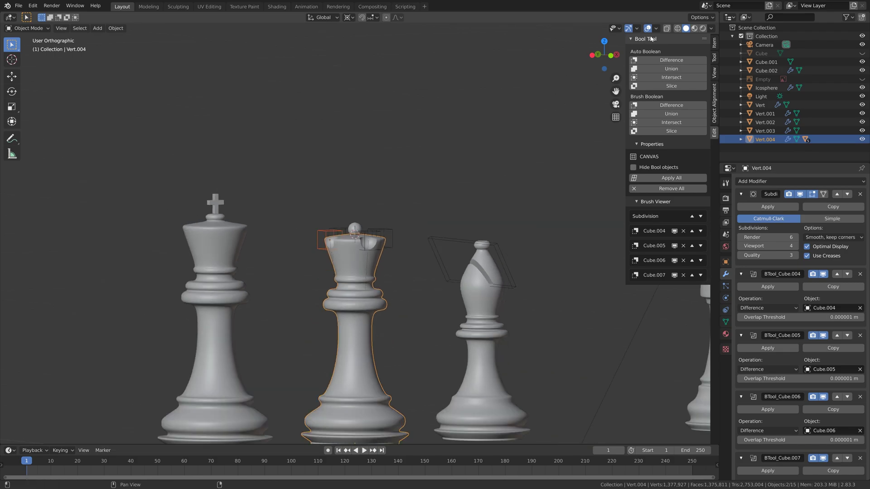
{"action": "left_click", "coordinate": [647, 28]}
{"action": "middle_click_drag", "start_coordinate": [589, 91], "coordinate": [466, 207]}
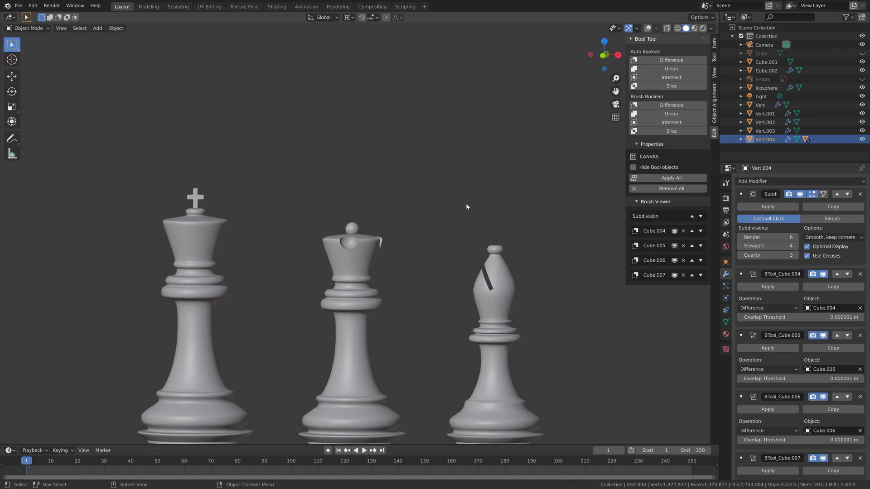
- Set the transform pivot point to Individual Origins and show the viewport overlays again
{"action": "left_click", "coordinate": [349, 17]}
{"action": "left_click", "coordinate": [362, 45]}
{"action": "left_click", "coordinate": [648, 28]}
- Select all four cutters around the queen's rim, leaving the queen's body out of the selection
{"action": "scroll", "coordinate": [425, 227], "scroll_direction": "down", "scroll_amount": 1}
{"action": "scroll", "coordinate": [391, 240], "scroll_direction": "up", "scroll_amount": 2}
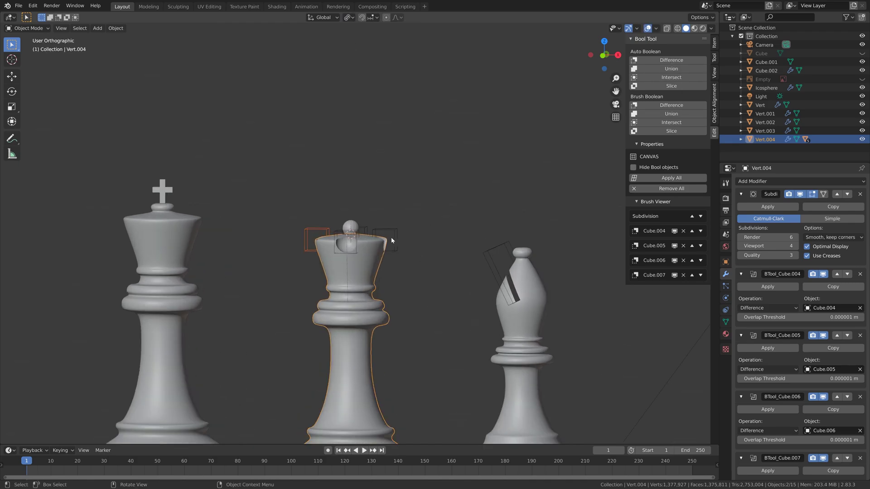
{"action": "left_click", "coordinate": [385, 234], "text": "shift"}
{"action": "left_click", "coordinate": [362, 229], "text": "shift"}
{"action": "middle_click_drag", "start_coordinate": [378, 234], "coordinate": [454, 243]}
{"action": "left_click", "coordinate": [393, 225], "text": "shift"}
{"action": "mouse_move", "coordinate": [393, 223]}
{"action": "middle_mouse_down"}
{"action": "mouse_move", "coordinate": [407, 221]}
{"action": "mouse_move", "coordinate": [397, 219]}
{"action": "middle_mouse_up"}
{"action": "key", "text": "s"}
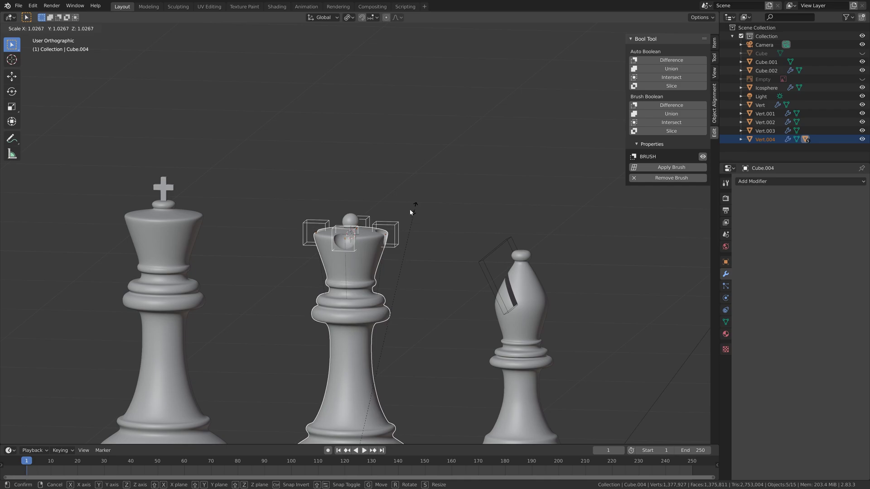
{"action": "right_click", "coordinate": [409, 209]}
{"action": "left_click", "coordinate": [370, 274], "text": "shift"}
{"action": "left_click", "coordinate": [370, 274], "text": "shift"}
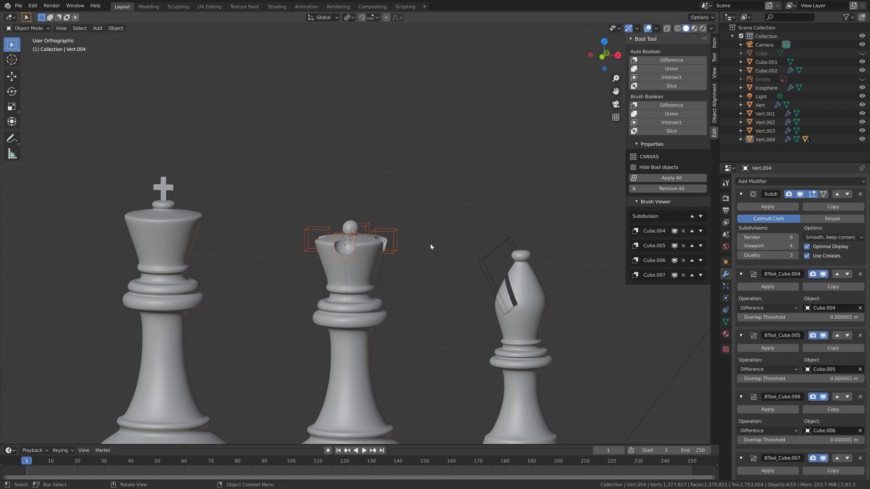
- Scale the four cutters up uniformly by a factor of about 1.06
{"action": "key", "text": "s"}
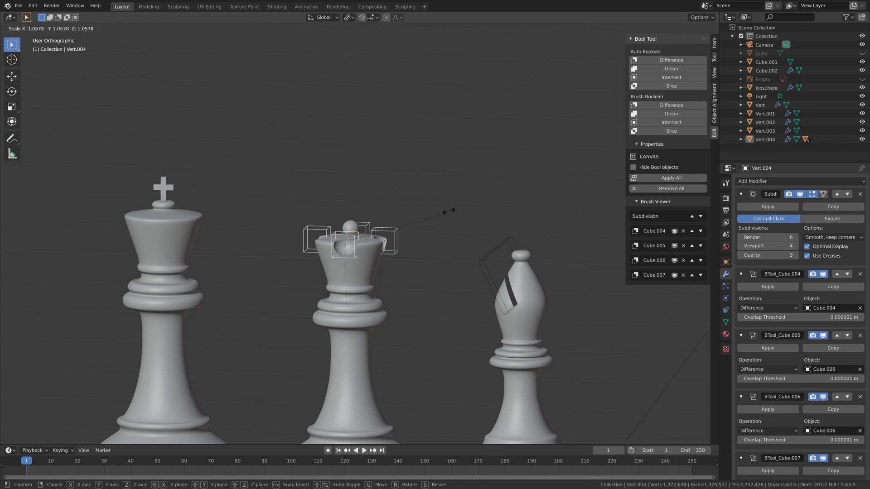
{"action": "left_click", "coordinate": [449, 210]}
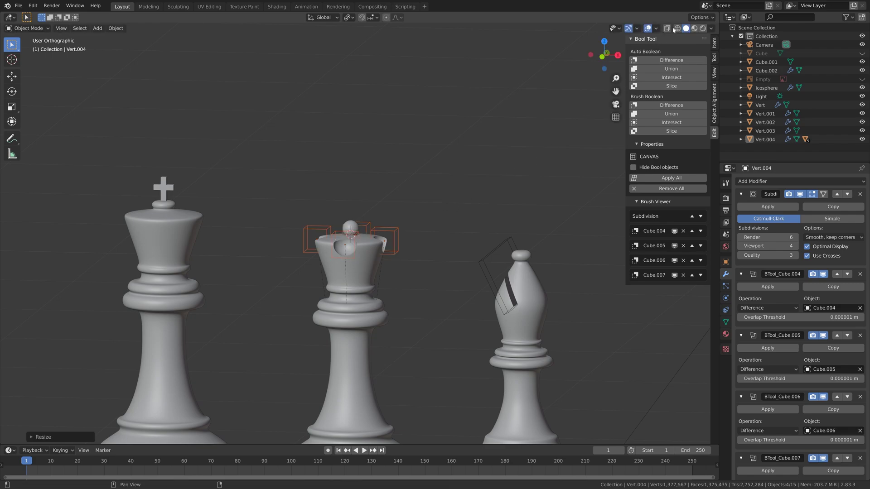
- Hide the viewport overlays and stretch the four cutters along the Z axis by a factor of about 1.3
{"action": "left_click", "coordinate": [648, 28]}
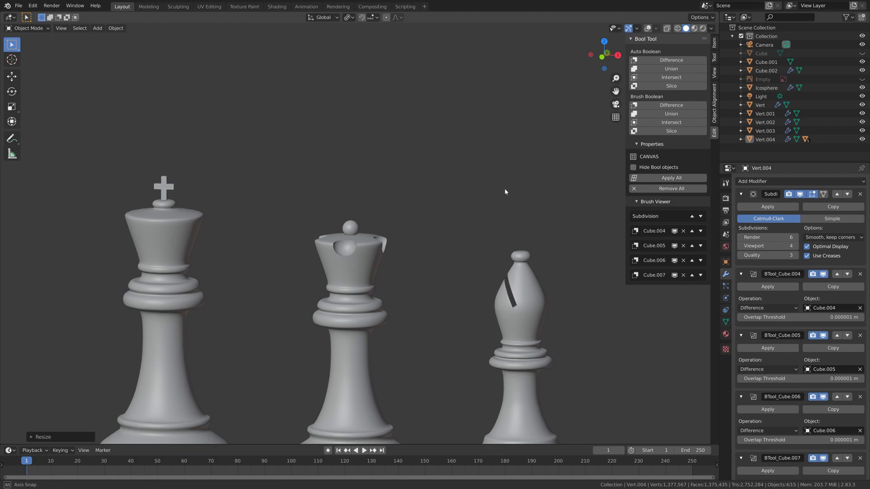
{"action": "scroll", "coordinate": [504, 192], "scroll_direction": "down", "scroll_amount": 6}
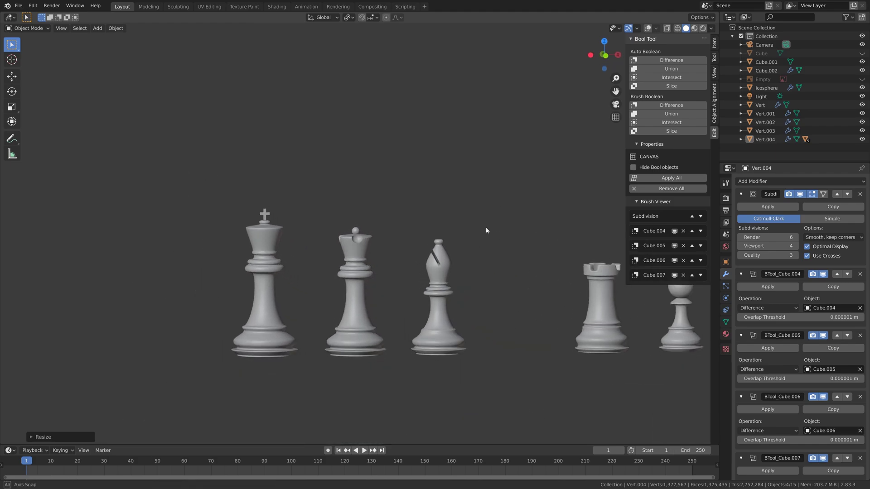
{"action": "key", "text": "s"}
{"action": "key", "text": "z"}
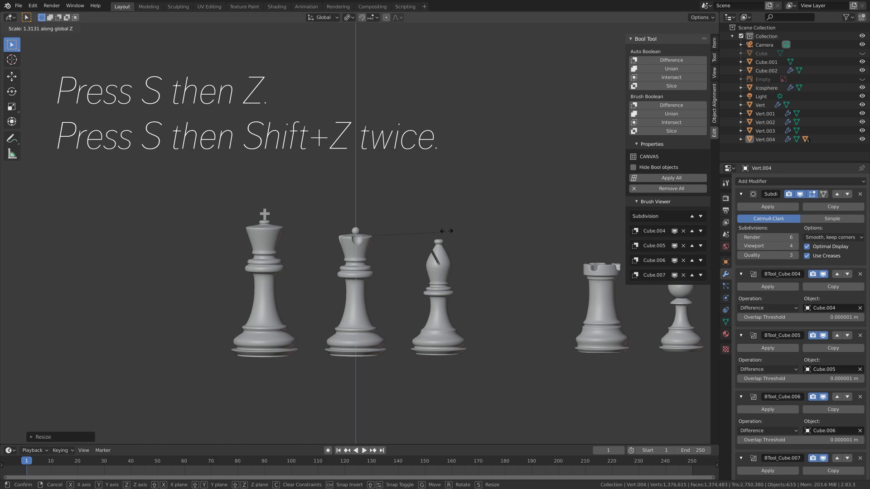
{"action": "left_click", "coordinate": [464, 206]}
- Refine the notch size by scaling the four cutters by about 0.71 and again by about 1.18
{"action": "key", "text": "s"}
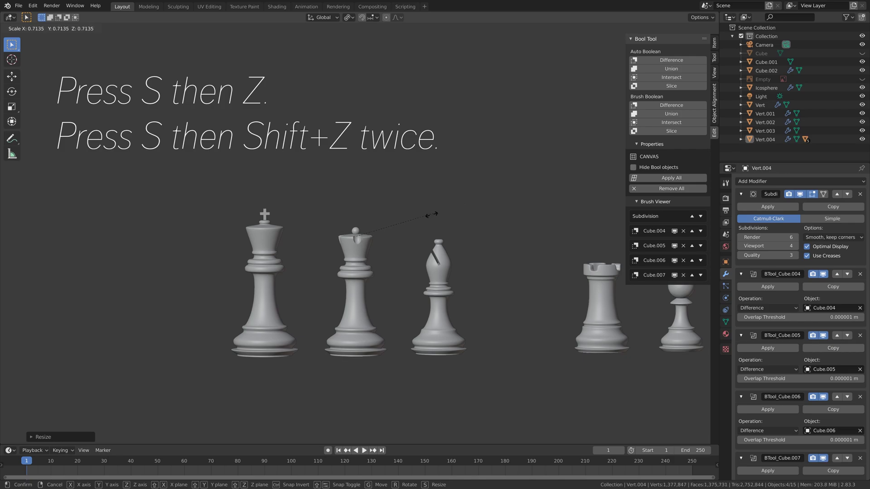
{"action": "left_click", "coordinate": [432, 214]}
{"action": "mouse_move", "coordinate": [432, 214]}
{"action": "middle_mouse_down"}
{"action": "mouse_move", "coordinate": [401, 217]}
{"action": "mouse_move", "coordinate": [449, 219]}
{"action": "mouse_move", "coordinate": [440, 222]}
{"action": "middle_mouse_up"}
{"action": "key", "text": "s"}
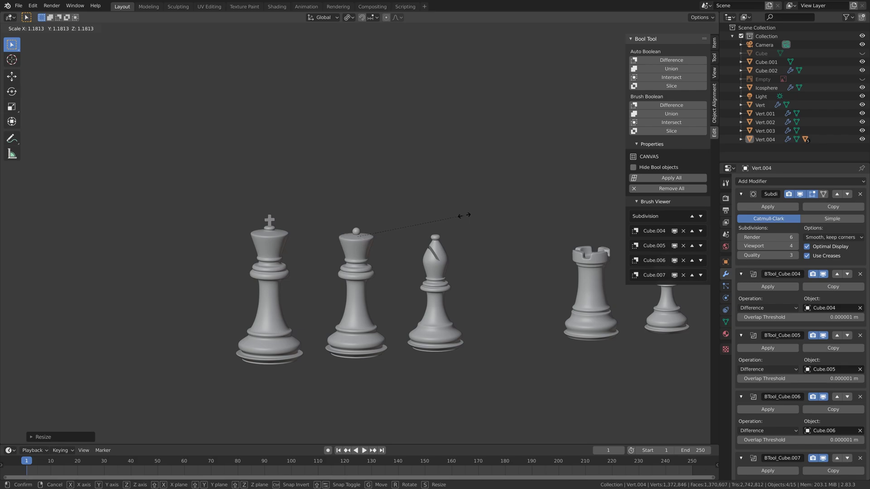
{"action": "left_click", "coordinate": [464, 215]}
{"action": "middle_click_drag", "start_coordinate": [464, 215], "coordinate": [396, 238]}
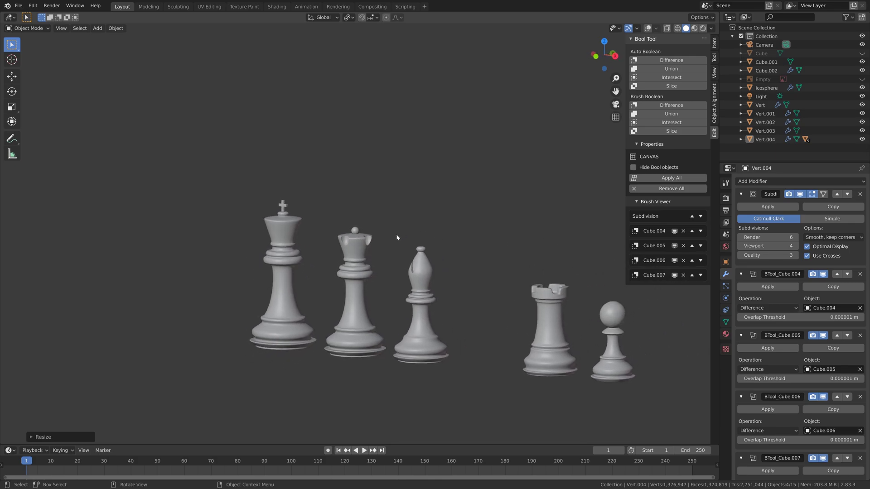
- Scale the four cutters by about 0.98 on their local X and Y axes only, excluding Z
{"action": "key", "text": "s"}
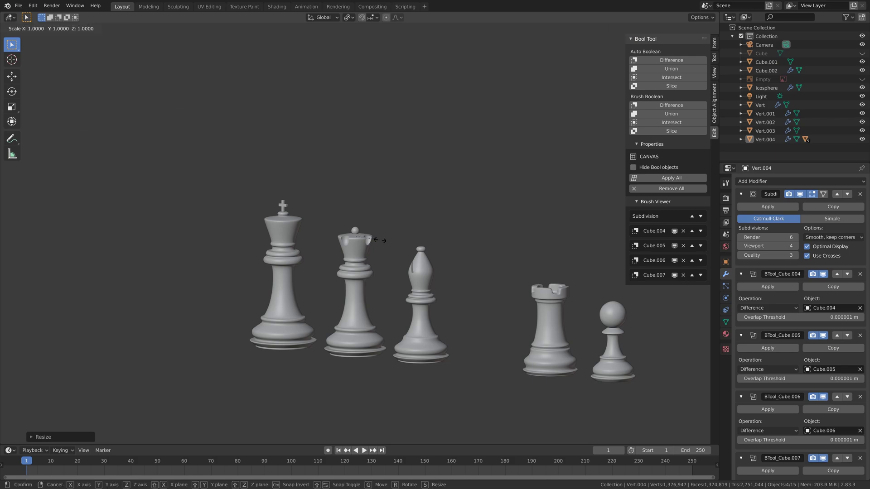
{"action": "key", "text": "shift+z"}
{"action": "key", "text": "shift+z"}
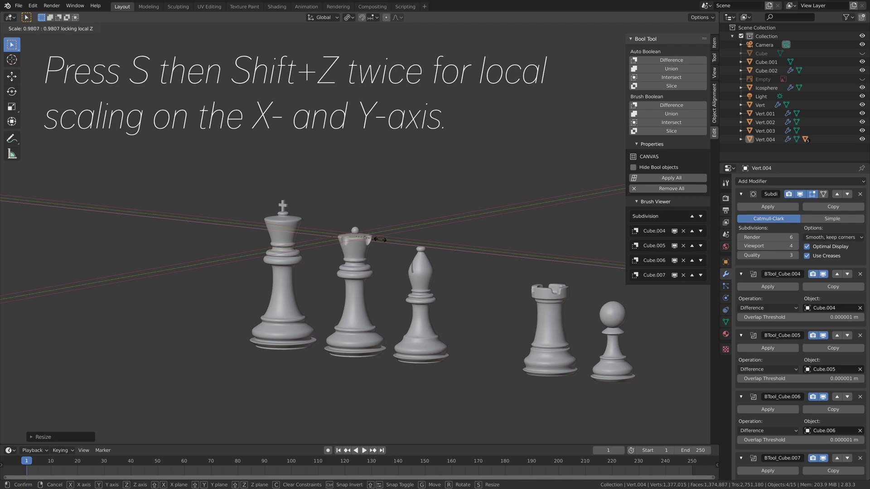
{"action": "left_click", "coordinate": [380, 241]}
{"action": "mouse_move", "coordinate": [380, 247]}
{"action": "middle_mouse_down"}
{"action": "mouse_move", "coordinate": [423, 243]}
{"action": "mouse_move", "coordinate": [391, 251]}
{"action": "middle_mouse_up"}
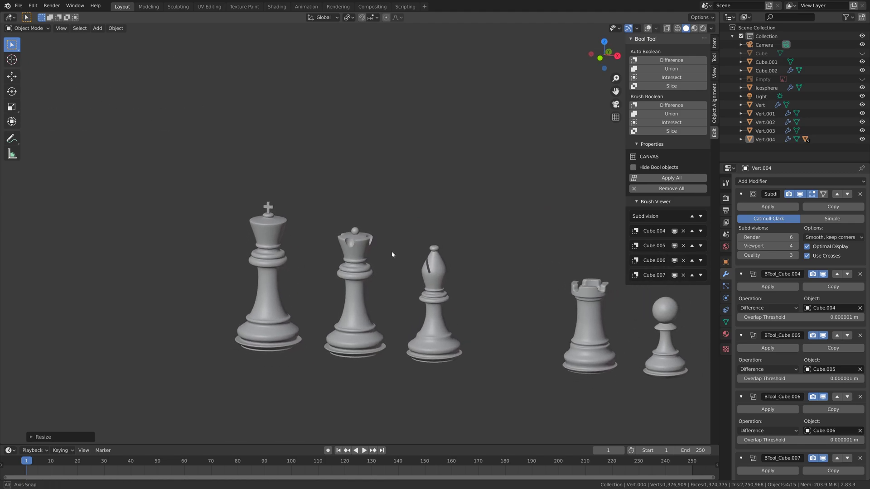
- Try to lower the four cutters by about 0.045 m along the Z axis
{"action": "key", "text": "g"}
{"action": "key", "text": "z"}
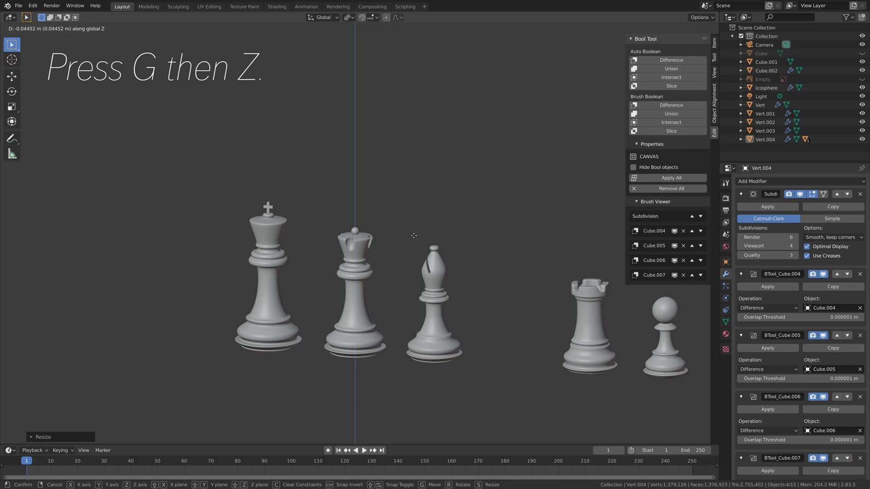
{"action": "left_click", "coordinate": [414, 235]}
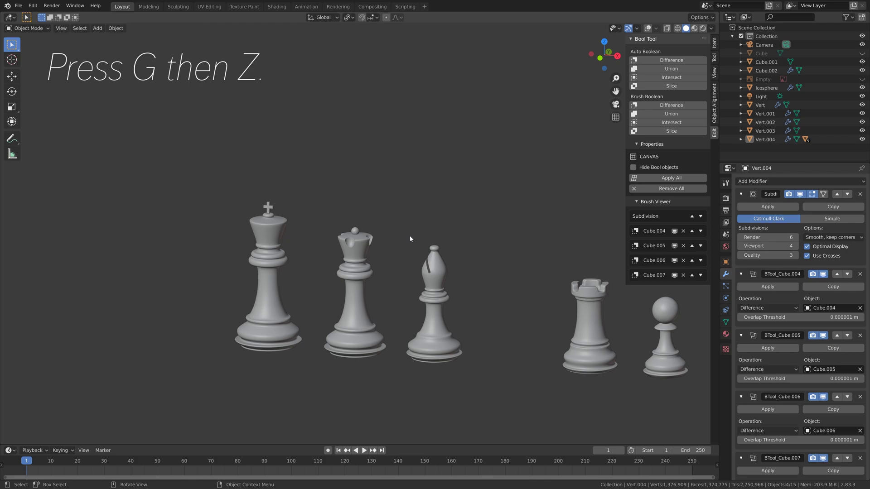
- Save the scene as an incremented version of Queen.blend in the D:\Blender\Chess\ folder
{"action": "left_click", "coordinate": [18, 6]}
{"action": "left_click", "coordinate": [56, 71]}
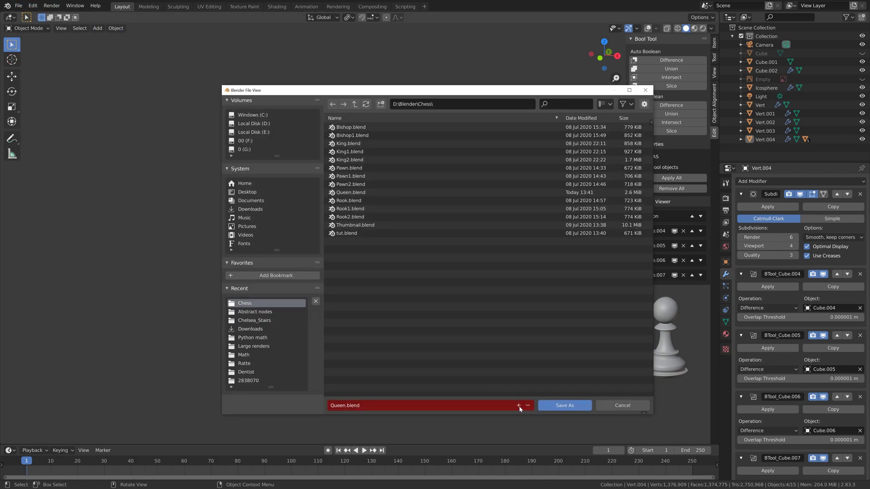
{"action": "left_click", "coordinate": [564, 405]}
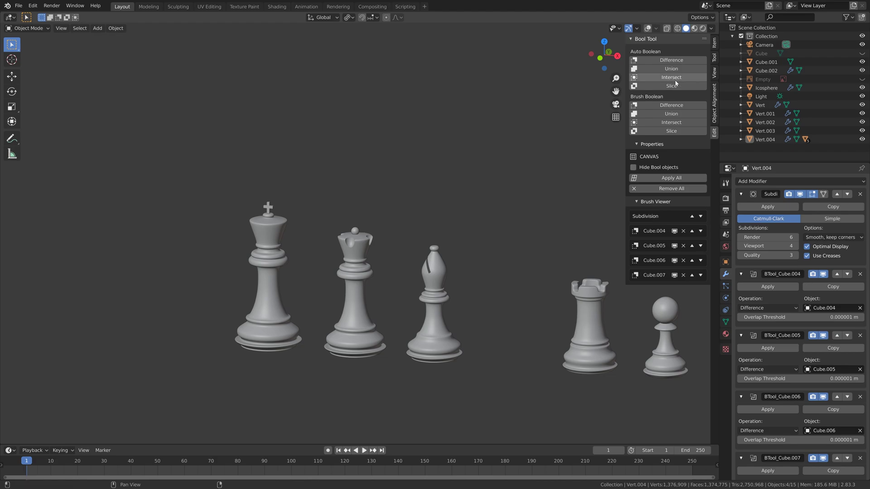
- Show the overlays, unhide the Cube ground object and switch the viewport to Material Preview shading
{"action": "left_click", "coordinate": [647, 29]}
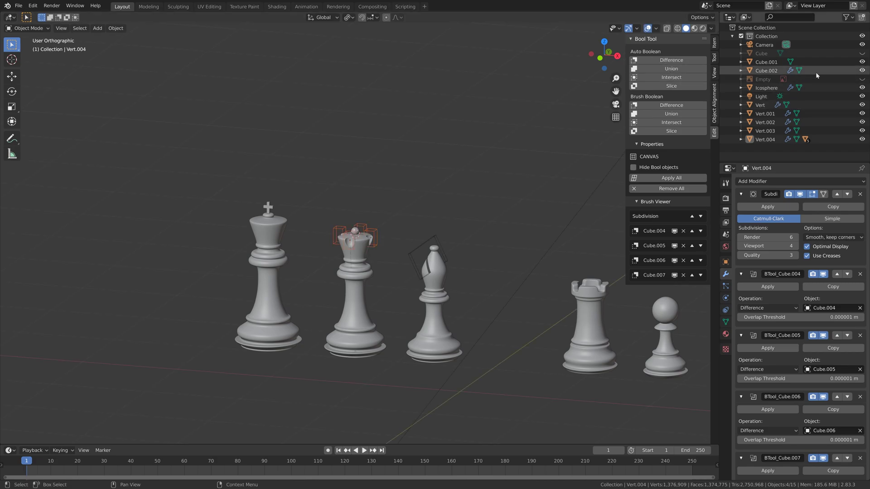
{"action": "left_click", "coordinate": [862, 53]}
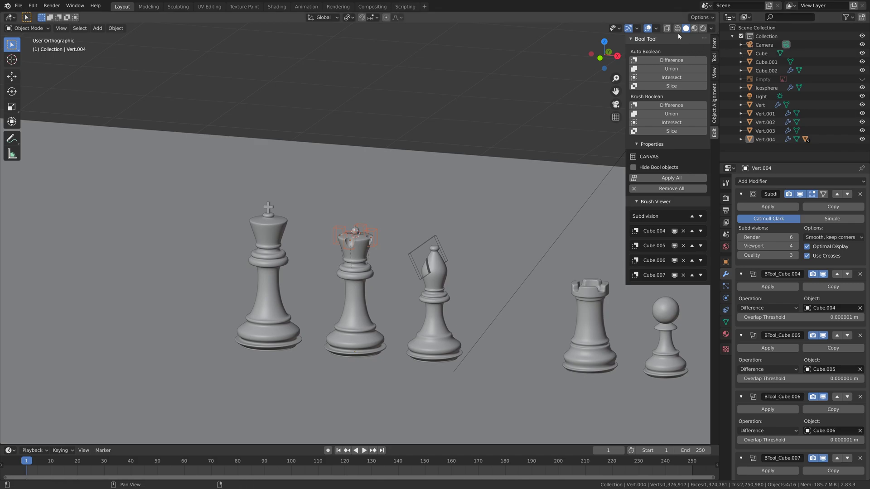
{"action": "left_click", "coordinate": [694, 28]}
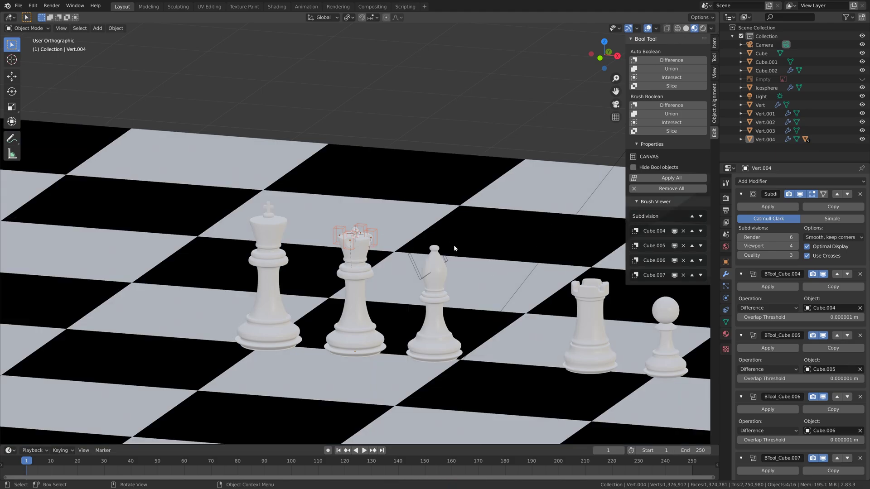
- Parent the bishop's box cutter to the bishop with the Object (Keep Transform) option
{"action": "mouse_move", "coordinate": [452, 245]}
{"action": "middle_mouse_down"}
{"action": "mouse_move", "coordinate": [475, 248]}
{"action": "mouse_move", "coordinate": [449, 248]}
{"action": "middle_mouse_up"}
{"action": "left_click", "coordinate": [438, 247]}
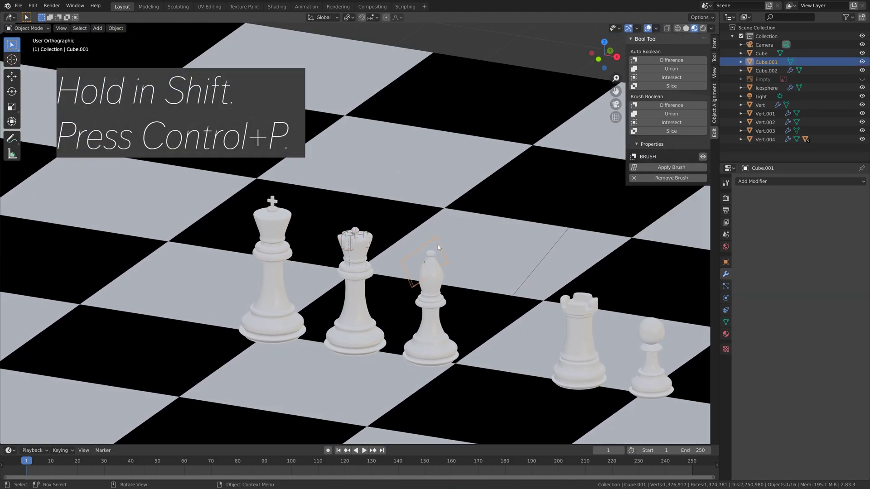
{"action": "left_click", "coordinate": [434, 279], "text": "shift"}
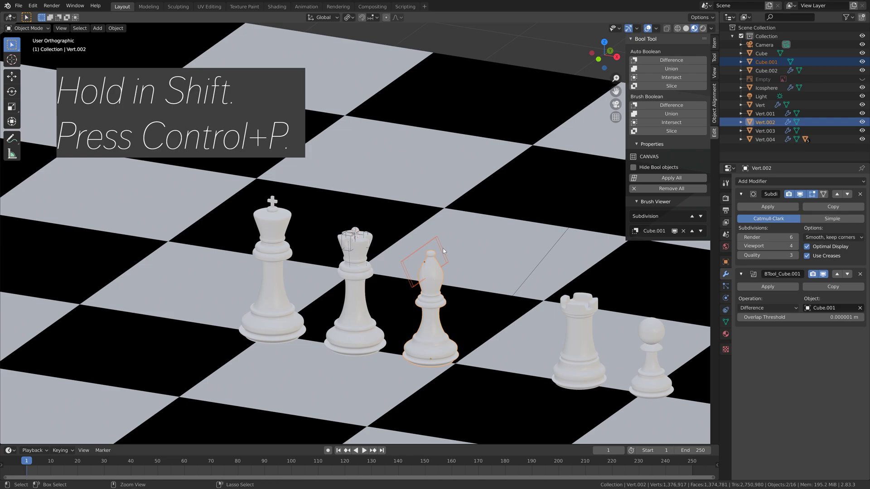
{"action": "key", "text": "ctrl+p"}
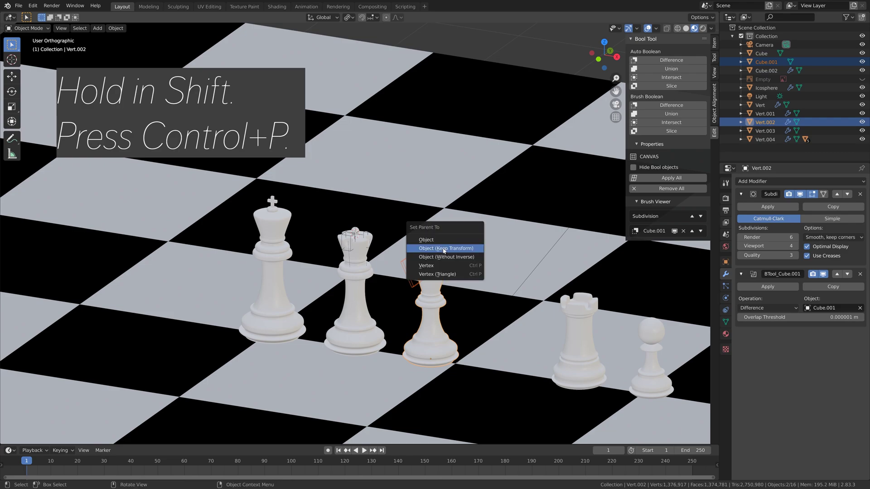
{"action": "left_click", "coordinate": [443, 249]}
- Parent the king's cross to the king's body with the Object (Keep Transform) option
{"action": "left_click", "coordinate": [271, 202]}
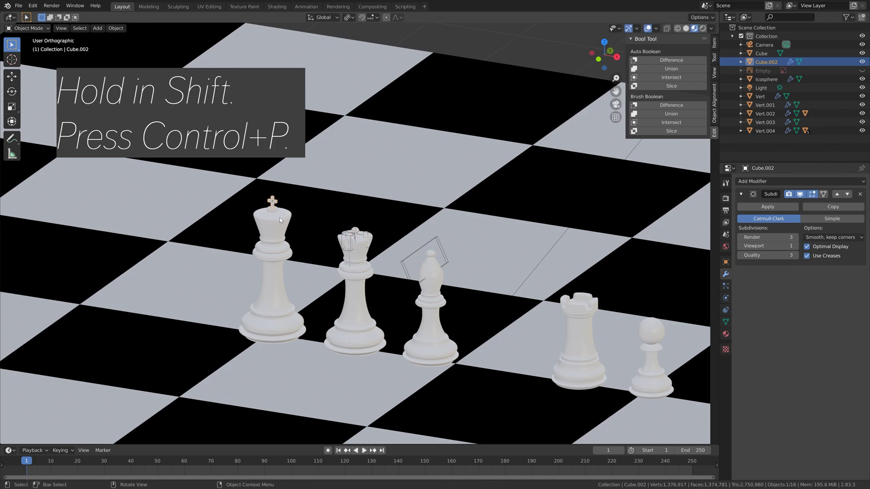
{"action": "left_click", "coordinate": [279, 224], "text": "shift"}
{"action": "key", "text": "ctrl+p"}
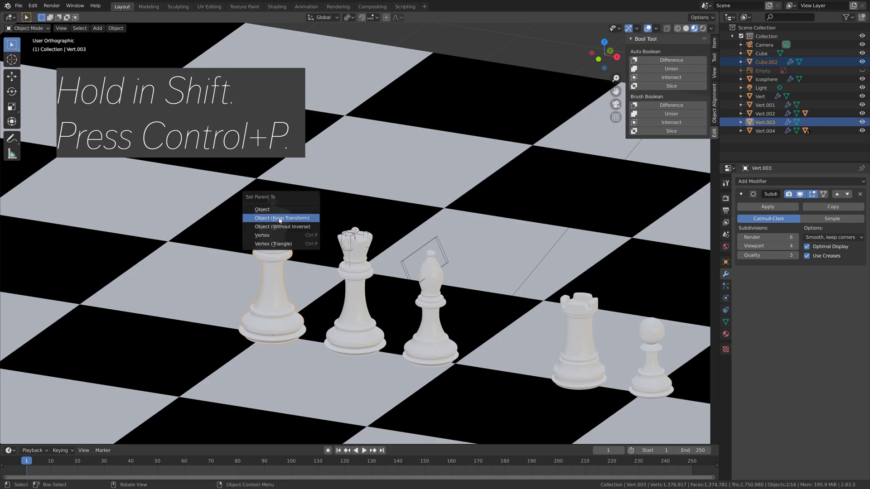
{"action": "left_click", "coordinate": [279, 220]}
- Parent the pawn's spherical head to the pawn's body with the Object (Keep Transform) option
{"action": "left_click", "coordinate": [659, 367]}
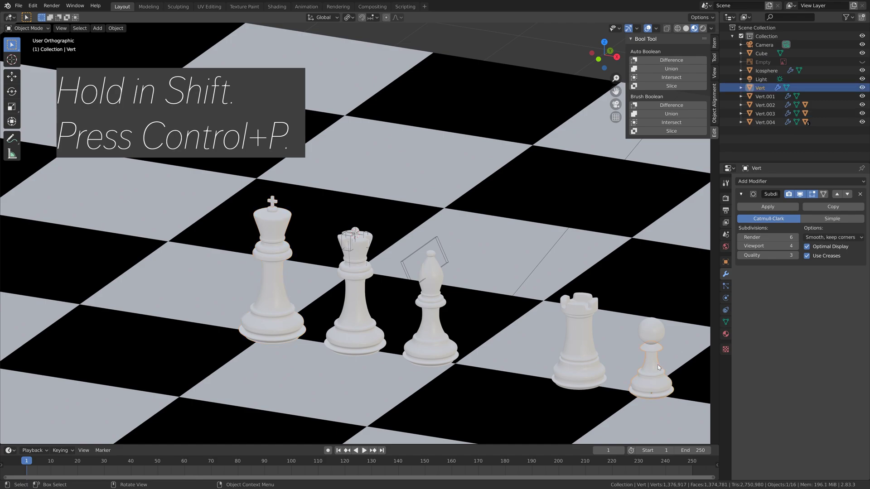
{"action": "left_click", "coordinate": [654, 333]}
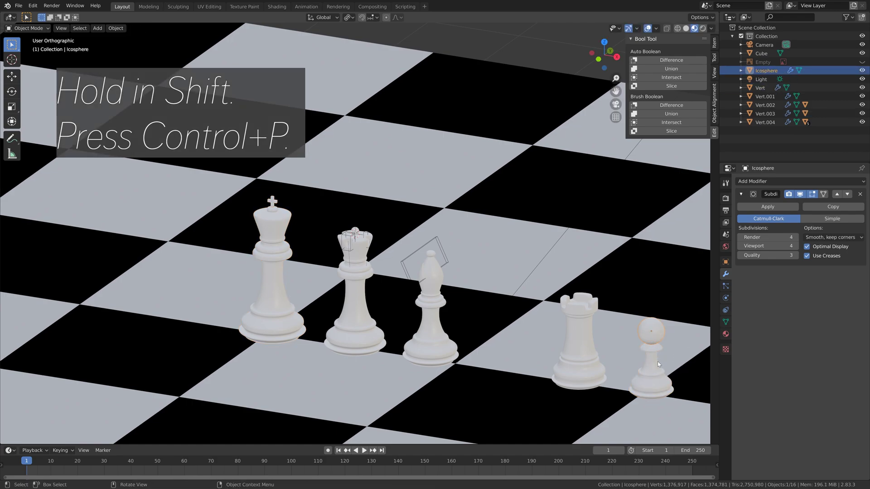
{"action": "left_click", "coordinate": [652, 359], "text": "shift"}
{"action": "key", "text": "ctrl+p"}
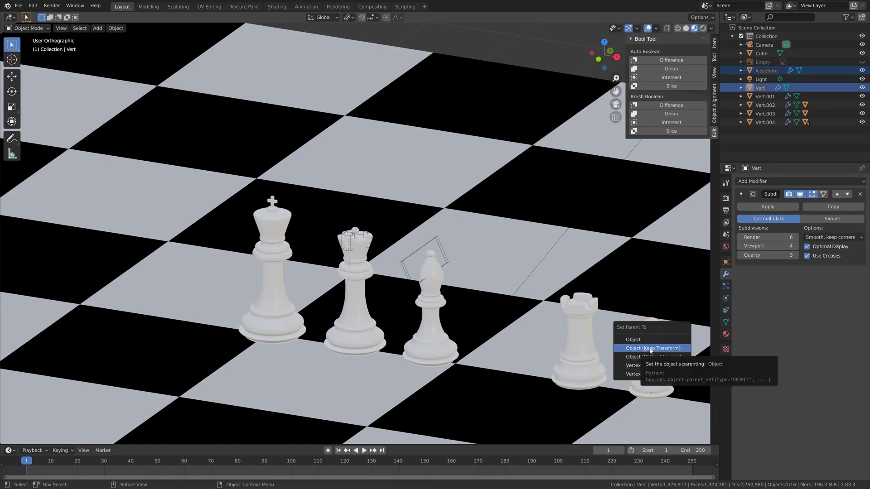
{"action": "left_click", "coordinate": [650, 348]}
- Select the pawn, rook, bishop, queen and king together and scale them up by about 1.4
{"action": "scroll", "coordinate": [543, 333], "scroll_direction": "down", "scroll_amount": 3}
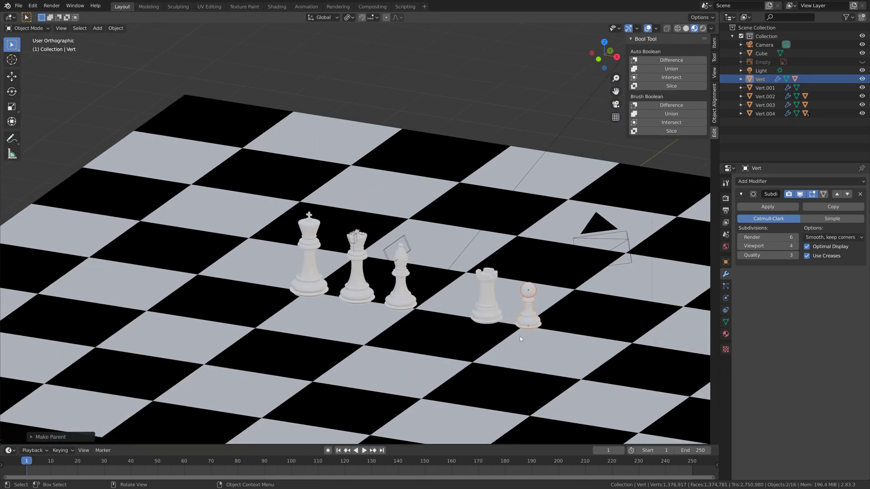
{"action": "left_click", "coordinate": [491, 300], "text": "shift"}
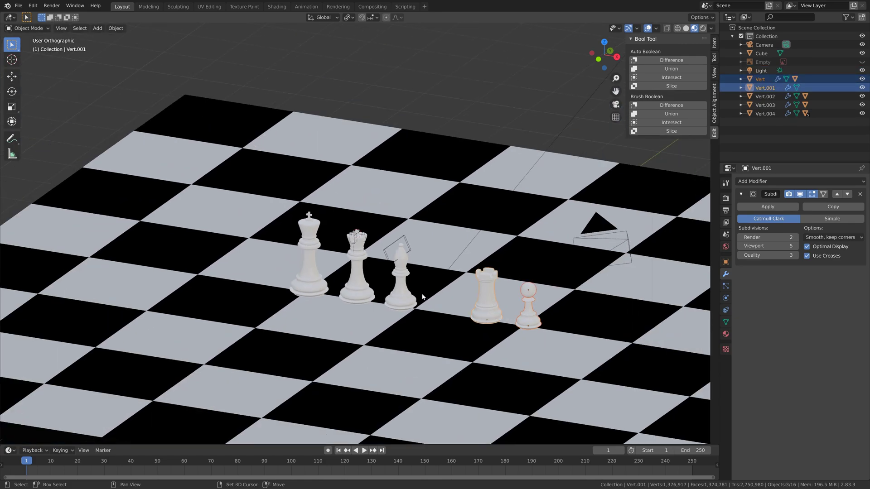
{"action": "left_click", "coordinate": [400, 284], "text": "shift"}
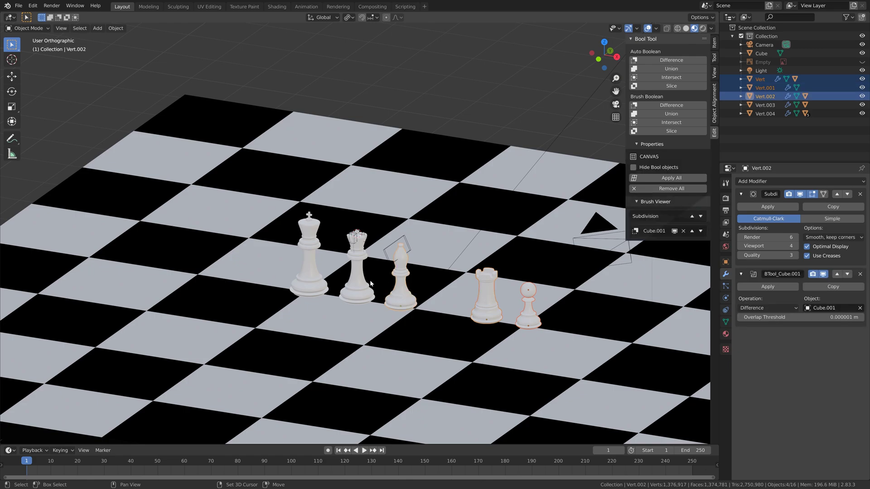
{"action": "left_click", "coordinate": [357, 275], "text": "shift"}
{"action": "left_click", "coordinate": [308, 263], "text": "shift"}
{"action": "key", "text": "s"}
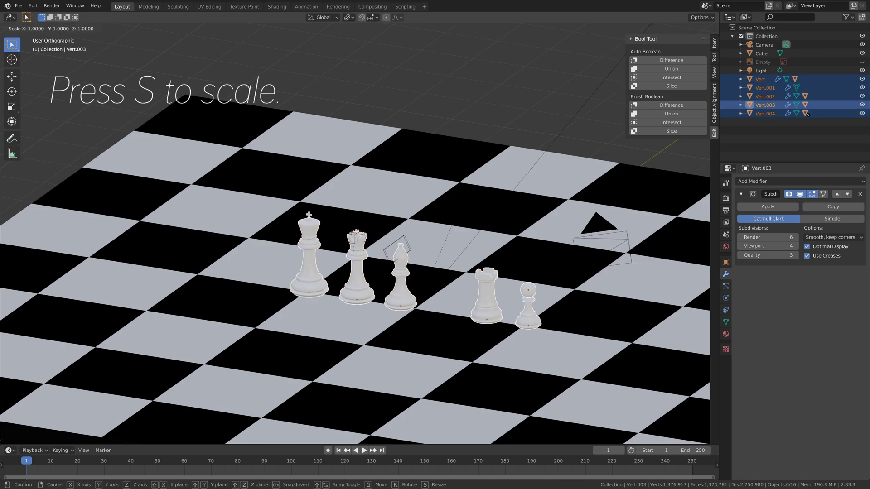
{"action": "left_click", "coordinate": [493, 186]}
- Restore the selection of all five pieces and scale them up again by about 1.34
{"action": "left_click", "coordinate": [528, 297]}
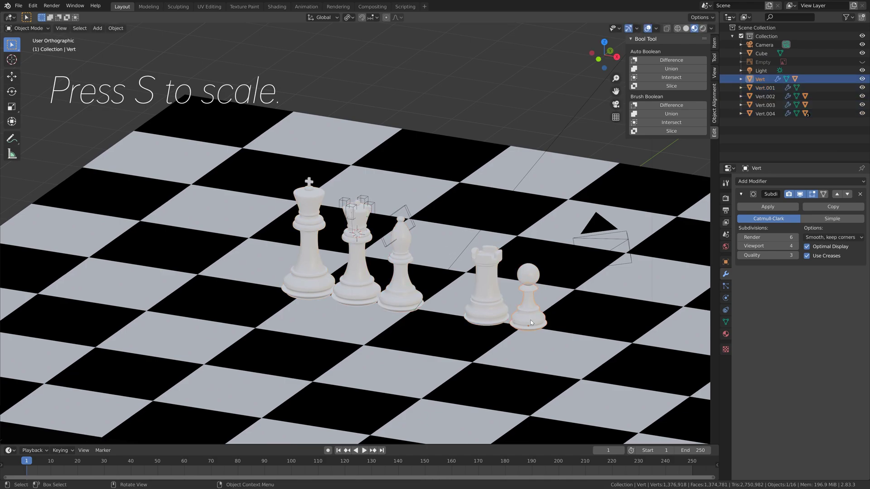
{"action": "scroll", "coordinate": [511, 326], "scroll_direction": "down", "scroll_amount": 2}
{"action": "key", "text": "ctrl+z"}
{"action": "key", "text": "s"}
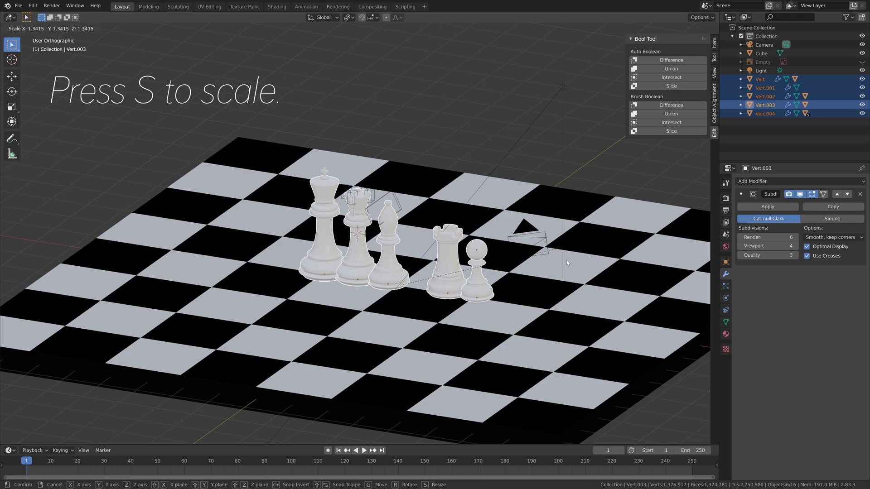
{"action": "left_click", "coordinate": [566, 262]}
- Move the pawn across the board with Z locked, by about 0.64 m in X and 1.08 m in Y
{"action": "middle_click_drag", "start_coordinate": [566, 263], "coordinate": [508, 225]}
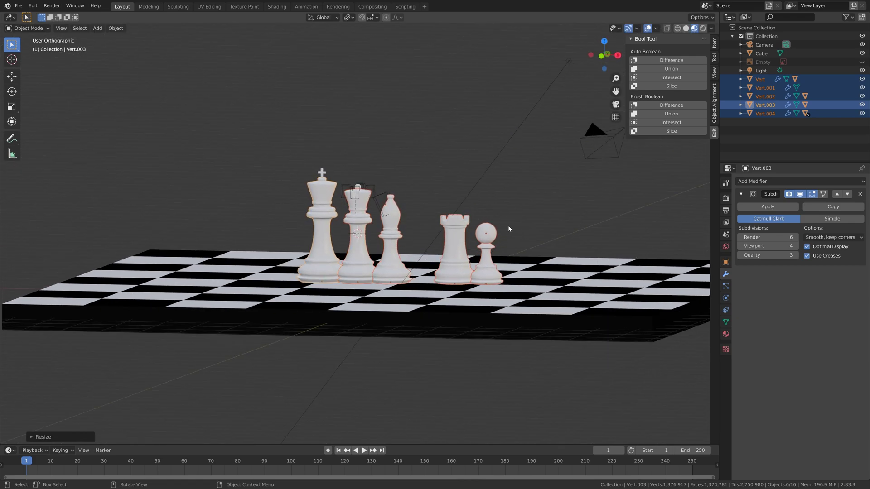
{"action": "left_click", "coordinate": [350, 18]}
{"action": "left_click", "coordinate": [485, 275]}
{"action": "middle_click_drag", "start_coordinate": [526, 295], "coordinate": [525, 254]}
{"action": "key", "text": "g"}
{"action": "key", "text": "shift+z"}
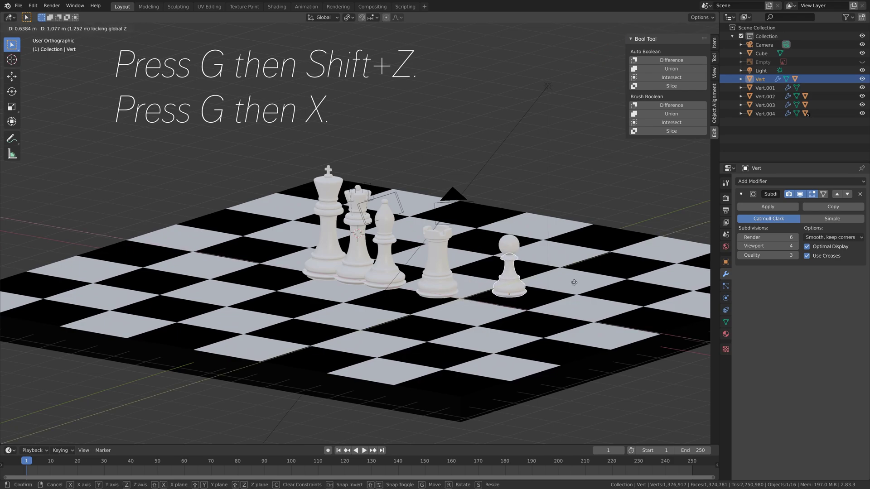
{"action": "left_click", "coordinate": [575, 286]}
- Move the pawn about 2.04 m along the X axis onto the second-to-last column of squares
{"action": "middle_click_drag", "start_coordinate": [578, 290], "coordinate": [606, 297]}
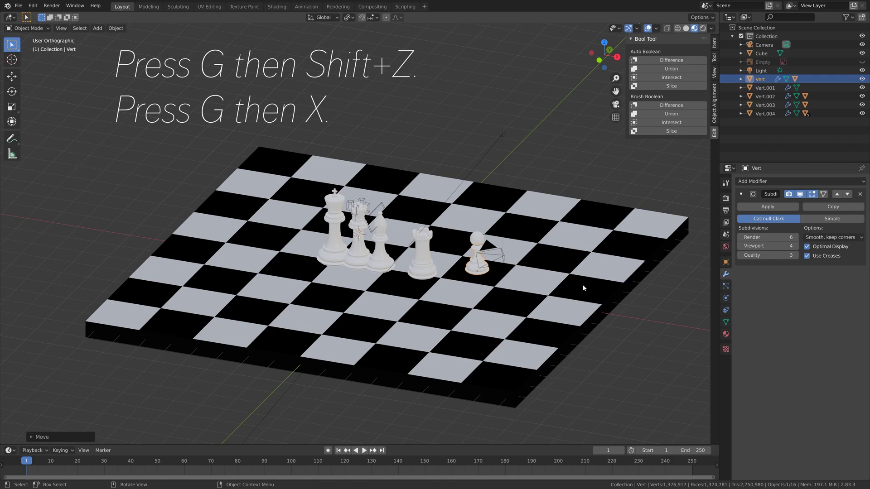
{"action": "key", "text": "g"}
{"action": "key", "text": "x"}
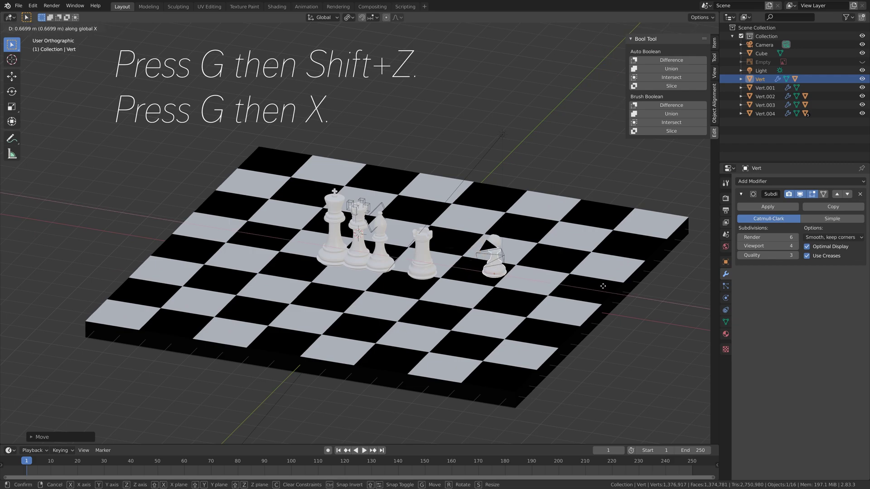
{"action": "left_click", "coordinate": [635, 293]}
- Add the rook, bishop, queen and king to the pawn selection and scale all five by about 1.33
{"action": "middle_click_drag", "start_coordinate": [635, 293], "coordinate": [505, 280]}
{"action": "left_click", "coordinate": [423, 266], "text": "shift"}
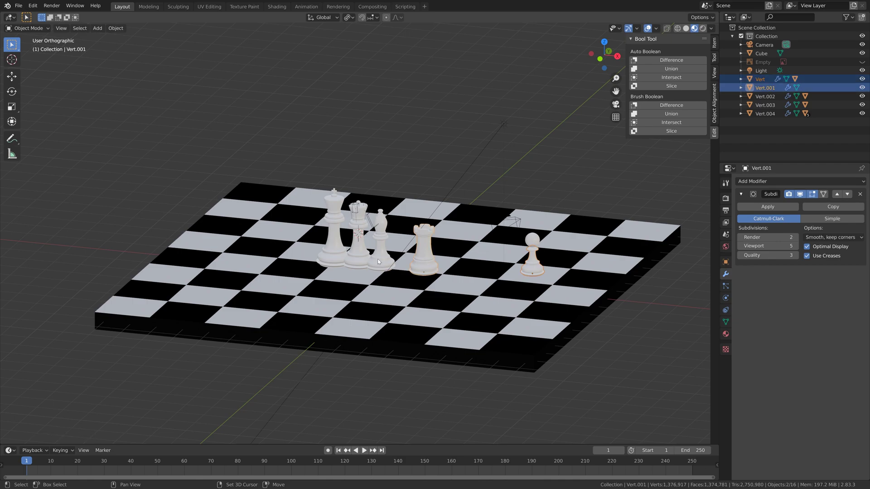
{"action": "left_click", "coordinate": [377, 259], "text": "shift"}
{"action": "left_click", "coordinate": [357, 257], "text": "shift"}
{"action": "left_click", "coordinate": [337, 256], "text": "shift"}
{"action": "key", "text": "s"}
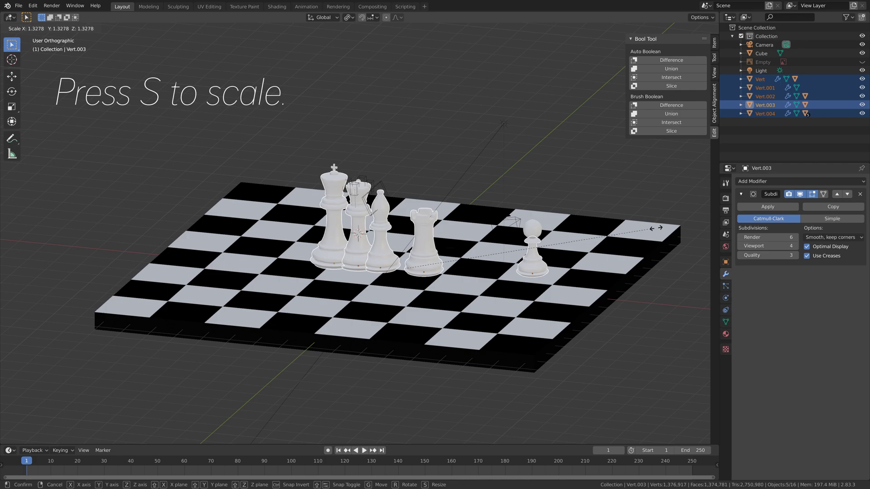
{"action": "left_click", "coordinate": [658, 231]}
- Duplicate the pawn together with its head along the Y axis onto the adjacent square in top view
{"action": "middle_click_drag", "start_coordinate": [652, 234], "coordinate": [613, 235]}
{"action": "middle_click_drag", "start_coordinate": [536, 261], "coordinate": [564, 274]}
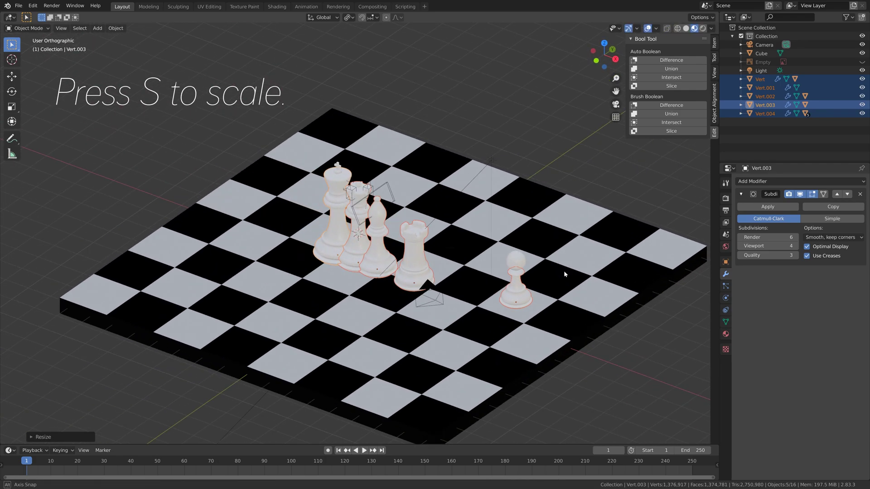
{"action": "left_click", "coordinate": [518, 293]}
{"action": "middle_click_drag", "start_coordinate": [518, 294], "coordinate": [452, 417]}
{"action": "left_click", "coordinate": [462, 285], "text": "shift"}
{"action": "key", "text": "KP_7"}
{"action": "key", "text": "shift+d"}
{"action": "key", "text": "y"}
{"action": "left_click", "coordinate": [460, 296]}
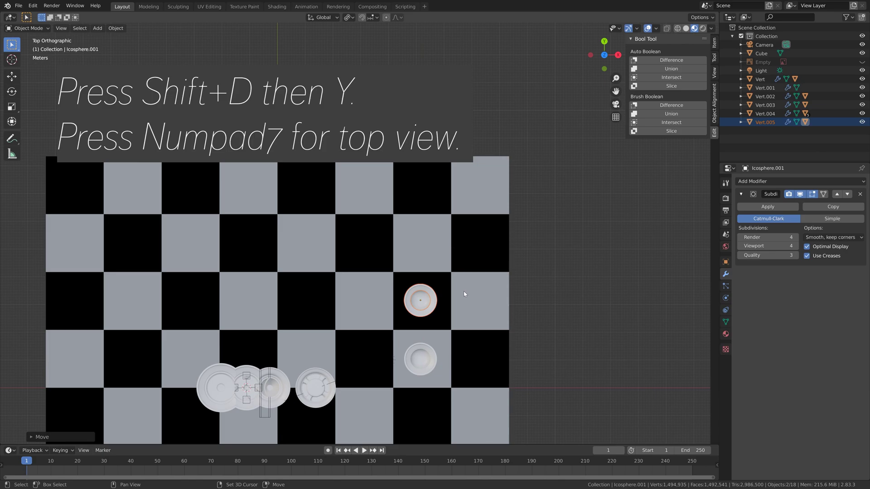
- Duplicate the copied pawn twice more along Y to fill the remaining squares up to the board's edge
{"action": "key", "text": "shift+d"}
{"action": "key", "text": "y"}
{"action": "key", "text": "shift+d"}
{"action": "key", "text": "y"}
{"action": "left_click", "coordinate": [467, 281]}
- Duplicate the original pawn with its head along negative Y onto the neighbouring square
{"action": "middle_click_drag", "start_coordinate": [467, 282], "coordinate": [399, 220]}
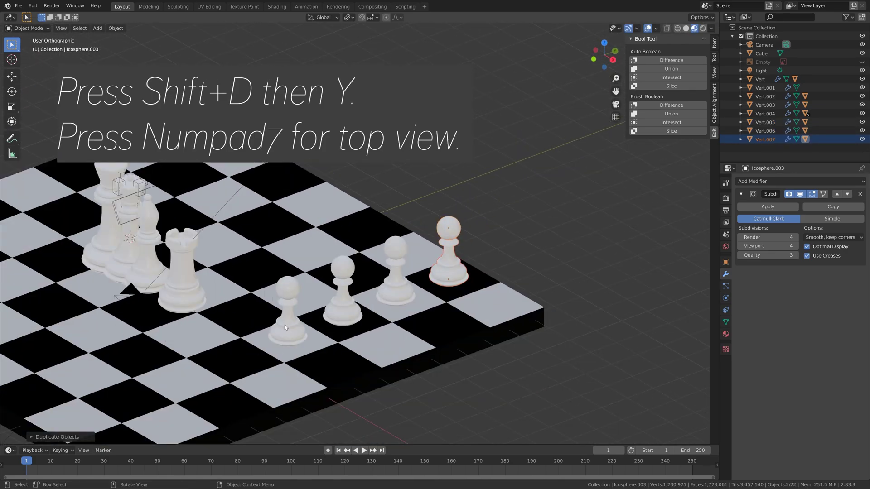
{"action": "left_click", "coordinate": [284, 324]}
{"action": "left_click", "coordinate": [287, 293], "text": "shift"}
{"action": "key", "text": "KP_7"}
{"action": "middle_click_drag", "start_coordinate": [457, 365], "coordinate": [361, 150], "text": "shift"}
{"action": "key", "text": "shift+d"}
{"action": "key", "text": "y"}
{"action": "left_click", "coordinate": [362, 221]}
- Duplicate that pawn along negative Y onto the next square and fine-tune the copy's Y position
{"action": "key", "text": "shift+d"}
{"action": "key", "text": "y"}
{"action": "left_click", "coordinate": [365, 309]}
{"action": "key", "text": "g"}
{"action": "key", "text": "y"}
{"action": "left_click", "coordinate": [362, 312]}
{"action": "scroll", "coordinate": [359, 322], "scroll_direction": "down", "scroll_amount": 2}
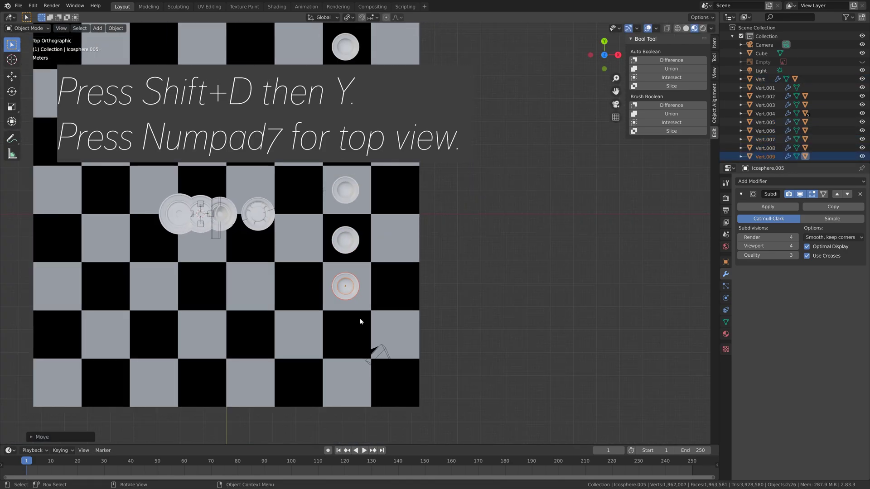
- Duplicate the pawn along negative Y onto the last two empty squares of the pawn row
{"action": "key", "text": "shift+d"}
{"action": "key", "text": "y"}
{"action": "left_click", "coordinate": [359, 367]}
{"action": "key", "text": "y"}
{"action": "left_click", "coordinate": [362, 372]}
- Move the rook about 5.97 m in X and -7.32 m in Y onto the corner square behind the pawns
{"action": "middle_click_drag", "start_coordinate": [398, 408], "coordinate": [419, 408]}
{"action": "left_click", "coordinate": [260, 226]}
{"action": "key", "text": "KP_7"}
{"action": "key", "text": "g"}
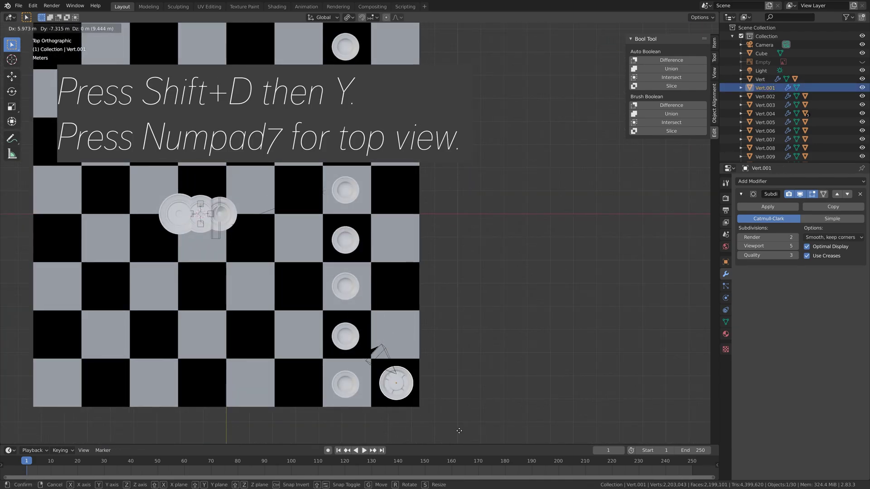
{"action": "left_click", "coordinate": [458, 430]}
- Move the bishop to the back row behind the pawns, two squares from the rook
{"action": "left_click", "coordinate": [229, 218]}
{"action": "key", "text": "g"}
{"action": "left_click", "coordinate": [462, 327]}
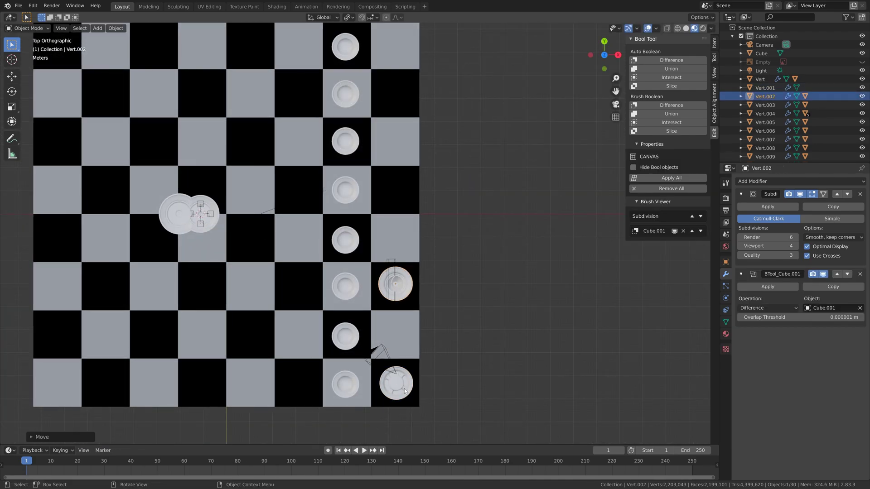
- Duplicate the rook along the Y axis onto the opposite corner square of the same back row
{"action": "left_click", "coordinate": [396, 382]}
{"action": "scroll", "coordinate": [457, 304], "scroll_direction": "down", "scroll_amount": 3}
{"action": "middle_click_drag", "start_coordinate": [457, 305], "coordinate": [423, 374], "text": "shift"}
{"action": "key", "text": "shift+d"}
{"action": "key", "text": "y"}
{"action": "left_click", "coordinate": [417, 180]}
- Try duplicating the bishop alone along Y onto the matching back-row square near the second rook and adjust its Y position
{"action": "middle_click_drag", "start_coordinate": [401, 288], "coordinate": [423, 223]}
{"action": "left_click", "coordinate": [266, 282]}
{"action": "middle_click_drag", "start_coordinate": [266, 282], "coordinate": [232, 284]}
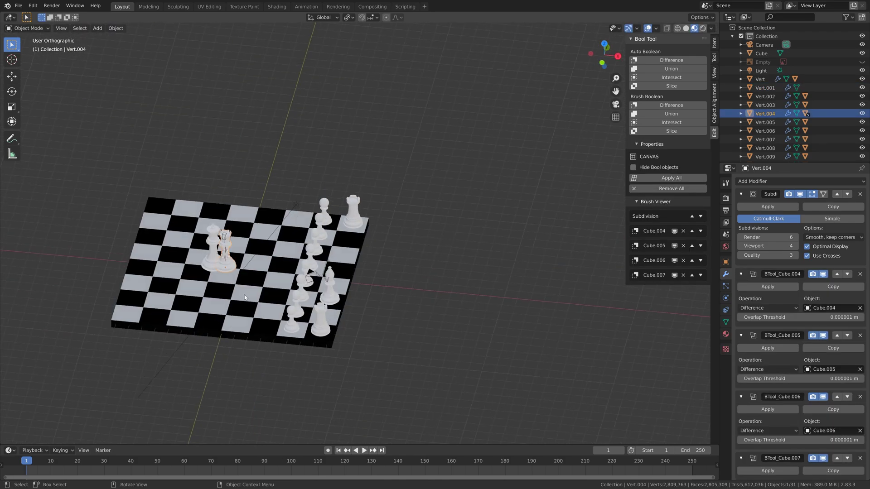
{"action": "left_click", "coordinate": [331, 283]}
{"action": "key", "text": "shift+d"}
{"action": "key", "text": "y"}
{"action": "left_click", "coordinate": [378, 212]}
{"action": "middle_click_drag", "start_coordinate": [458, 232], "coordinate": [368, 226]}
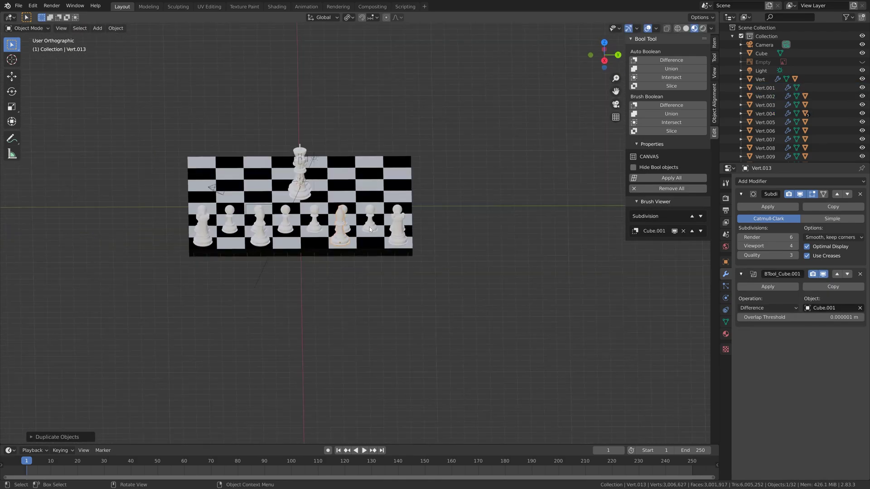
{"action": "scroll", "coordinate": [369, 227], "scroll_direction": "up", "scroll_amount": 6}
{"action": "key", "text": "g"}
{"action": "key", "text": "y"}
{"action": "left_click", "coordinate": [375, 235]}
- Select all eight pawns and duplicate them onto the second row on the opposite side of the board
{"action": "scroll", "coordinate": [374, 235], "scroll_direction": "down", "scroll_amount": 4}
{"action": "middle_click_drag", "start_coordinate": [254, 279], "coordinate": [359, 279]}
{"action": "left_click", "coordinate": [319, 344]}
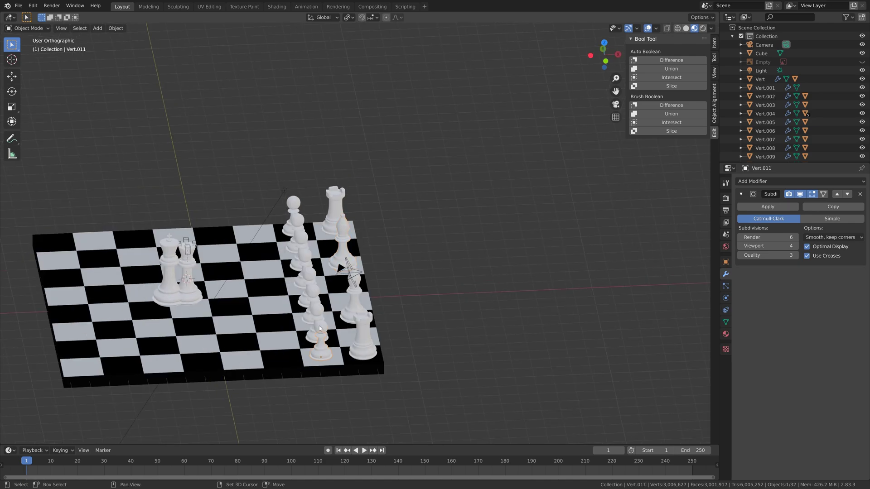
{"action": "left_click", "coordinate": [319, 326], "text": "shift"}
{"action": "left_click", "coordinate": [316, 309], "text": "shift"}
{"action": "left_click", "coordinate": [313, 290], "text": "shift"}
{"action": "left_click", "coordinate": [309, 273], "text": "shift"}
{"action": "left_click", "coordinate": [303, 247], "text": "shift"}
{"action": "left_click", "coordinate": [295, 231], "text": "shift"}
{"action": "left_click", "coordinate": [295, 225], "text": "shift"}
{"action": "key", "text": "KP_7"}
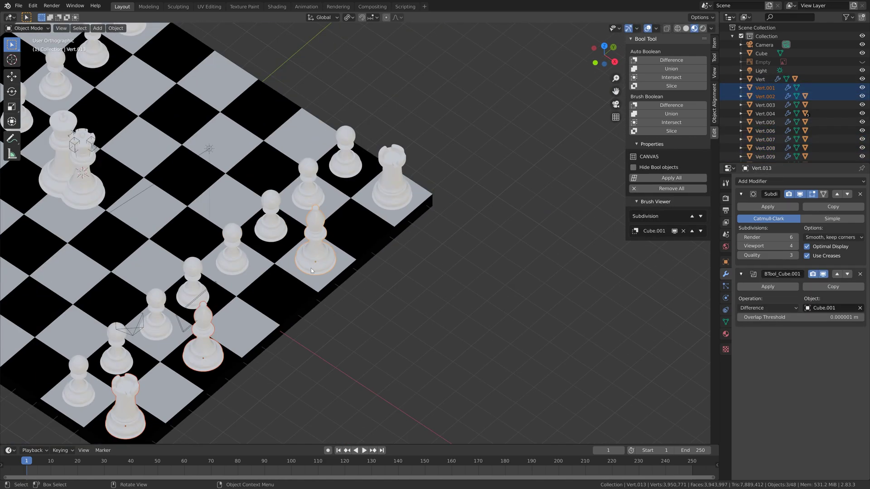
- Replace the copied bishop by deleting it and duplicating the original bishop with its cutter along Y to that square
{"action": "left_click", "coordinate": [310, 268]}
{"action": "key", "text": "Delete"}
{"action": "left_click", "coordinate": [196, 322]}
{"action": "left_click", "coordinate": [203, 343], "text": "shift"}
{"action": "key", "text": "KP_7"}
{"action": "key", "text": "shift+d"}
{"action": "key", "text": "y"}
{"action": "left_click", "coordinate": [346, 112]}
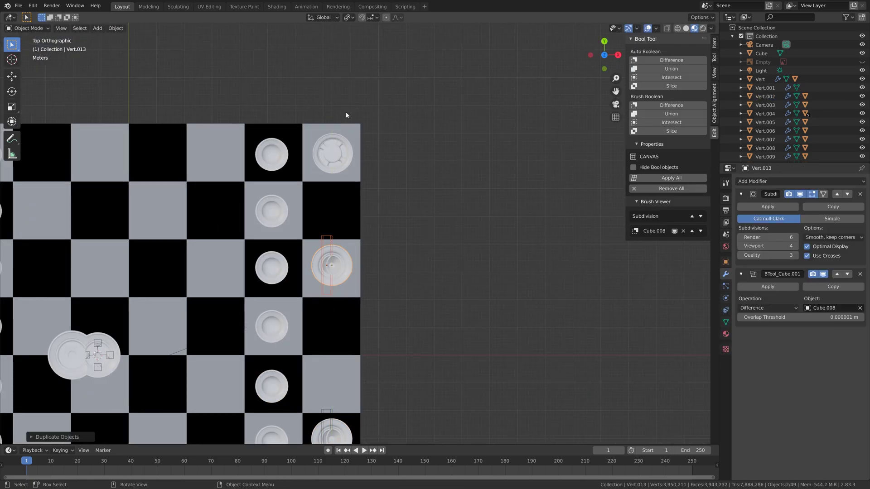
- Duplicate the two rooks onto the corner squares on the opposite side of the board
{"action": "scroll", "coordinate": [377, 270], "scroll_direction": "down", "scroll_amount": 5}
{"action": "middle_click_drag", "start_coordinate": [377, 270], "coordinate": [407, 254]}
{"action": "key", "text": "KP_7"}
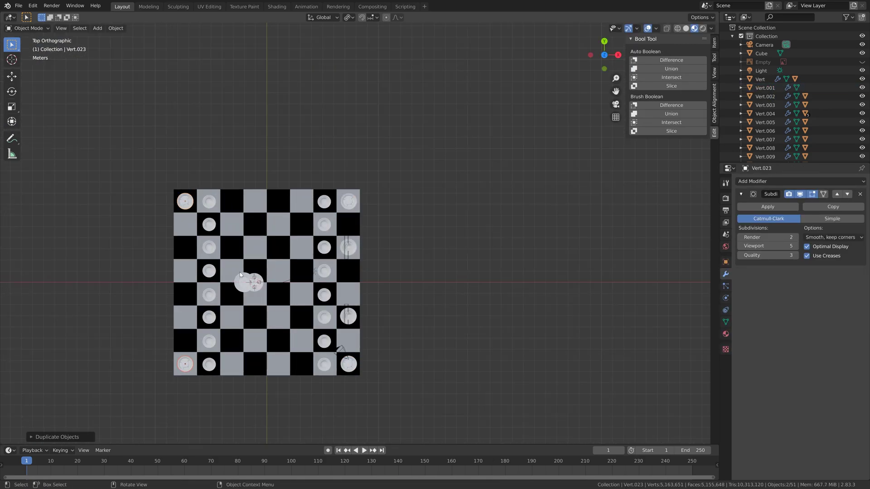
- Duplicate the two bishops with their cutters about -14.58 m along X onto the opposite back row
{"action": "key", "text": "shift+d"}
{"action": "key", "text": "x"}
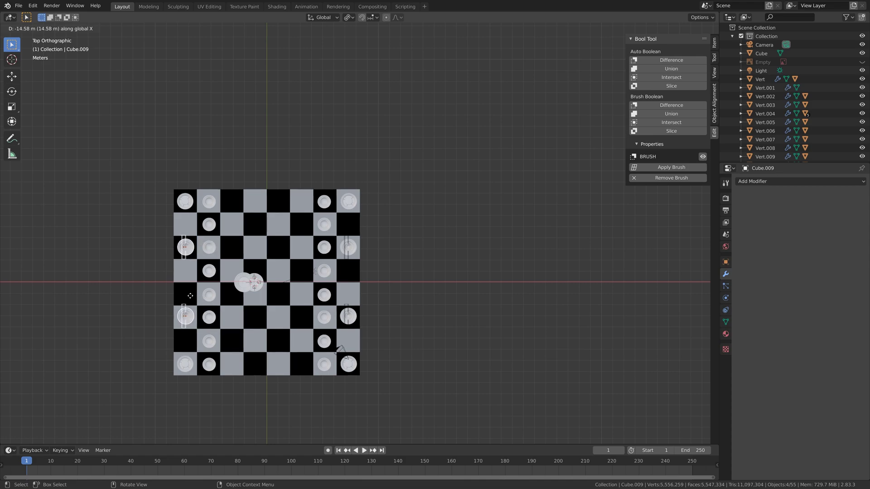
{"action": "left_click", "coordinate": [191, 296]}
- Select the queen with its crown cutters and move it about 8.36 m along X and -1.05 m along Y onto the light back-row square beside the bishop
{"action": "middle_click_drag", "start_coordinate": [191, 295], "coordinate": [296, 318]}
{"action": "scroll", "coordinate": [296, 318], "scroll_direction": "up", "scroll_amount": 5}
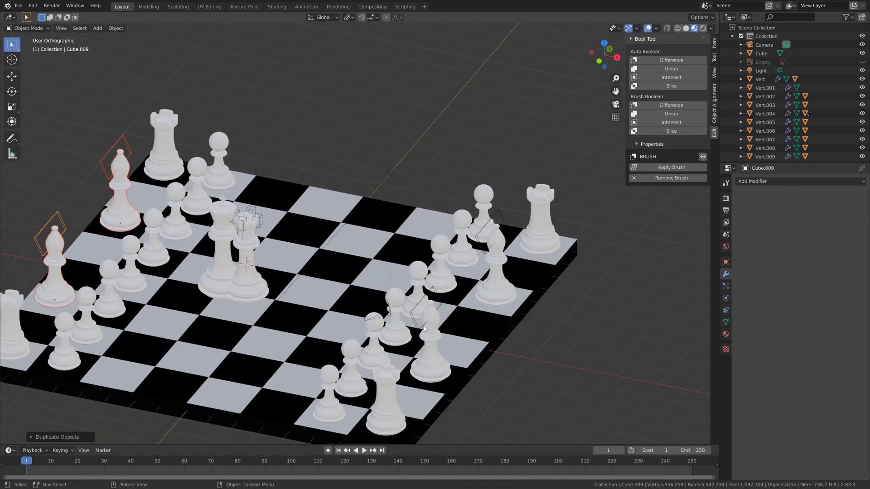
{"action": "left_click", "coordinate": [250, 249]}
{"action": "left_click", "coordinate": [257, 220], "text": "shift"}
{"action": "left_click", "coordinate": [251, 211], "text": "shift"}
{"action": "left_click", "coordinate": [234, 214], "text": "shift"}
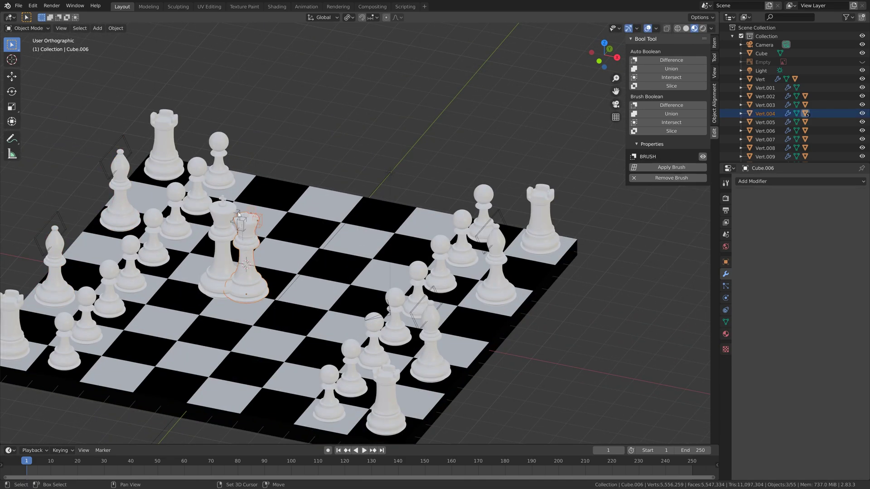
{"action": "left_click", "coordinate": [242, 224], "text": "shift"}
{"action": "key", "text": "KP_7"}
{"action": "key", "text": "g"}
{"action": "key", "text": "shift+z"}
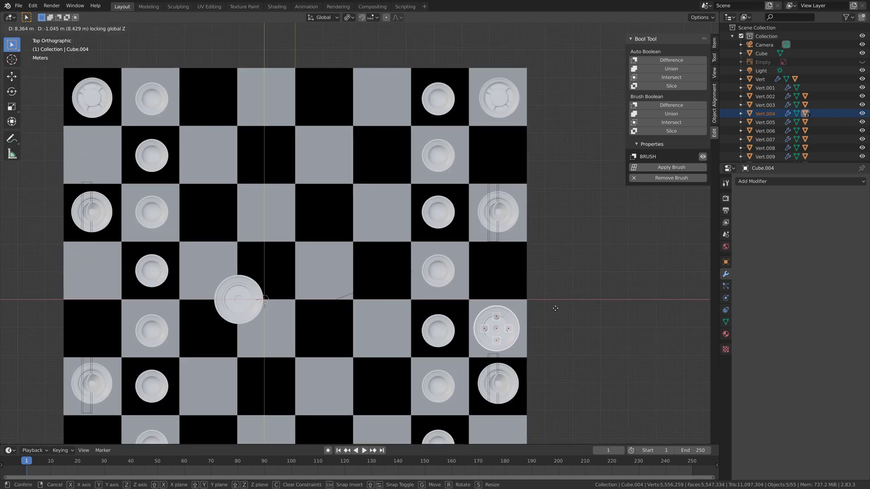
{"action": "left_click", "coordinate": [556, 308]}
- Duplicate the queen with its cutters about -14.54 m along X onto the opposite back row
{"action": "scroll", "coordinate": [544, 326], "scroll_direction": "down", "scroll_amount": 1}
{"action": "key", "text": "shift+d"}
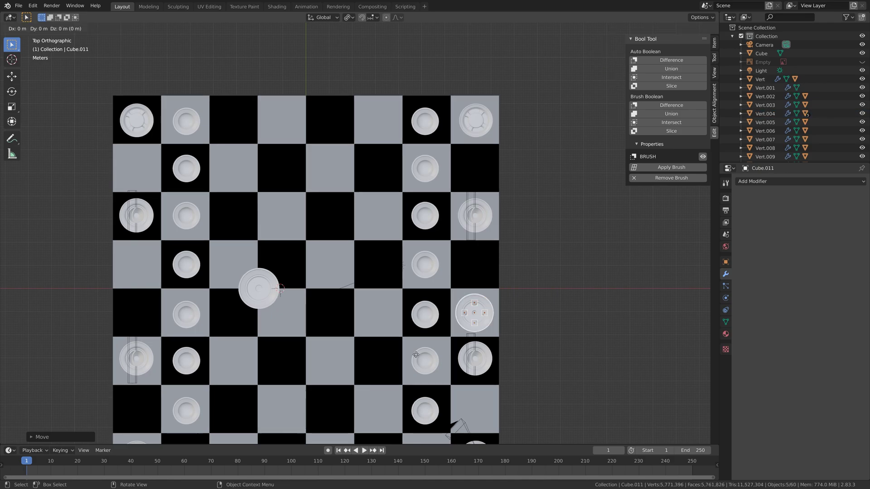
{"action": "key", "text": "x"}
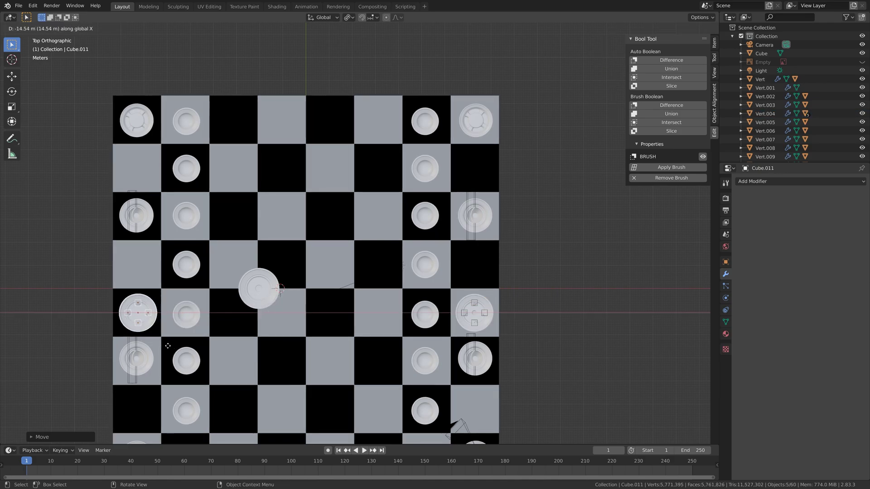
{"action": "left_click", "coordinate": [167, 347]}
- Move the king with its cross about 9.34 m along X and 0.99 m along Y onto the back-row square between the queen and bishop
{"action": "middle_click_drag", "start_coordinate": [167, 347], "coordinate": [188, 294]}
{"action": "left_click", "coordinate": [281, 290]}
{"action": "left_click", "coordinate": [282, 266], "text": "shift"}
{"action": "key", "text": "KP_7"}
{"action": "key", "text": "g"}
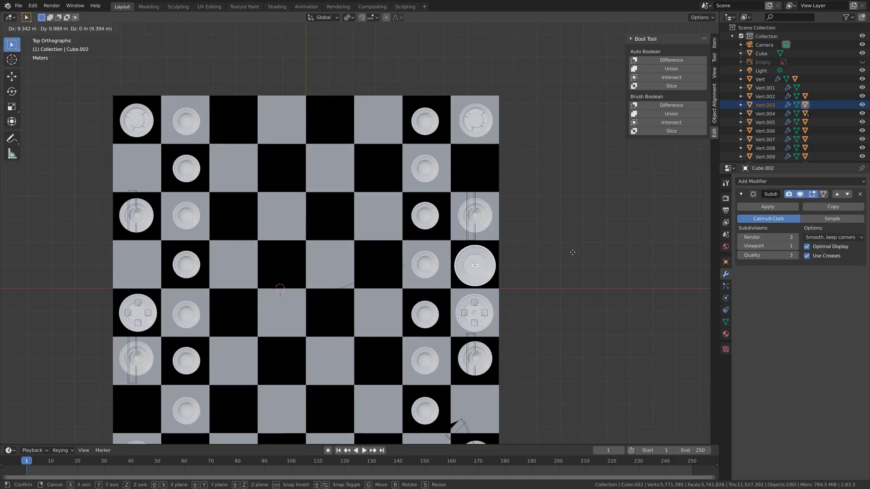
{"action": "left_click", "coordinate": [573, 252]}
{"action": "middle_click_drag", "start_coordinate": [561, 308], "coordinate": [513, 245]}
{"action": "key", "text": "g"}
{"action": "right_click", "coordinate": [567, 252]}
- Rotate the king with its cross about the Z axis
{"action": "scroll", "coordinate": [513, 245], "scroll_direction": "up", "scroll_amount": 2}
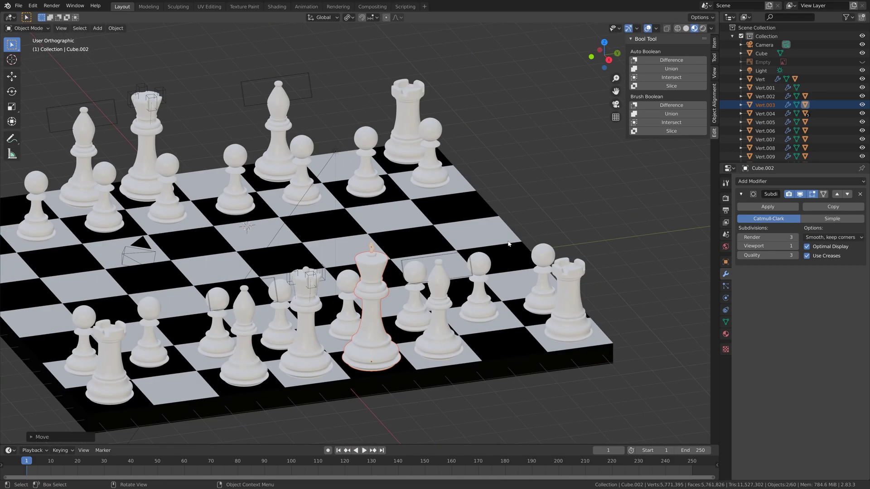
{"action": "key", "text": "r"}
{"action": "key", "text": "z"}
{"action": "left_click", "coordinate": [387, 287]}
- Duplicate the king with its cross along X onto the opposite back row
{"action": "middle_click_drag", "start_coordinate": [386, 287], "coordinate": [521, 288]}
{"action": "scroll", "coordinate": [521, 288], "scroll_direction": "down", "scroll_amount": 2}
{"action": "key", "text": "shift+d"}
{"action": "key", "text": "x"}
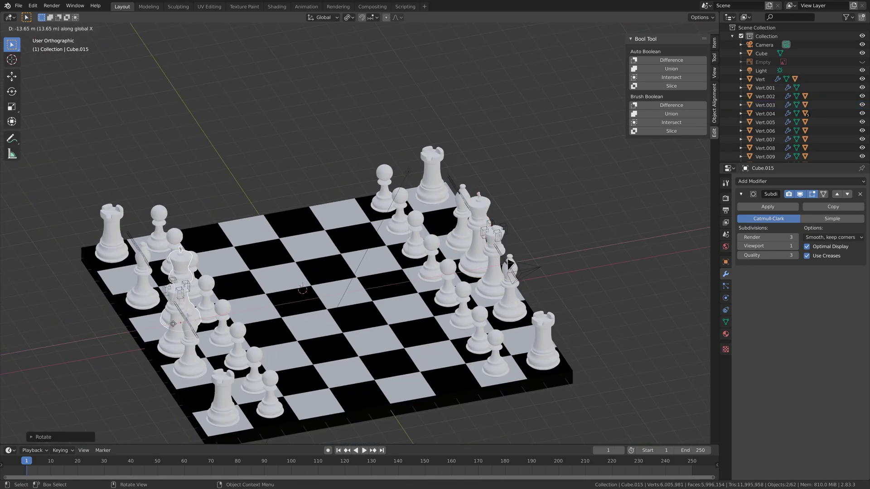
{"action": "left_click", "coordinate": [204, 334]}
{"action": "mouse_move", "coordinate": [204, 335]}
{"action": "middle_mouse_down"}
{"action": "mouse_move", "coordinate": [199, 294]}
{"action": "mouse_move", "coordinate": [168, 331]}
{"action": "mouse_move", "coordinate": [197, 333]}
{"action": "middle_mouse_up"}
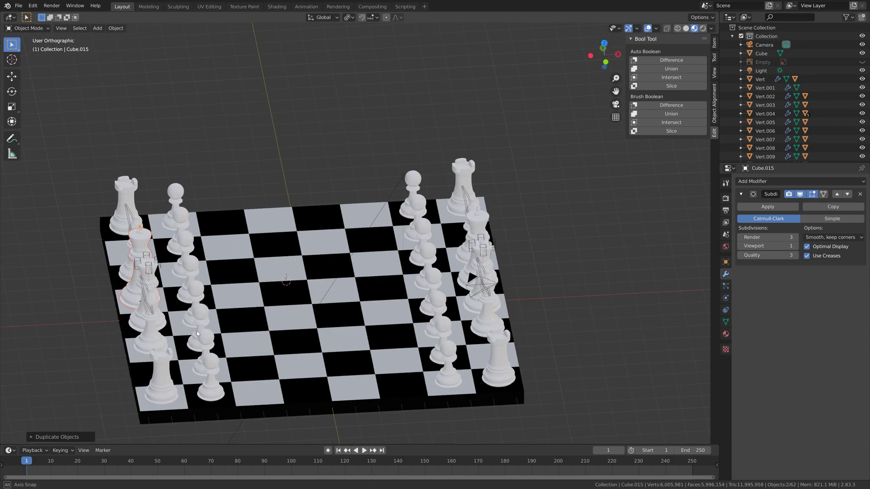
- Save the scene under a new file name in the D:\Blender\Chess folder
{"action": "left_click", "coordinate": [18, 6]}
{"action": "left_click", "coordinate": [32, 74]}
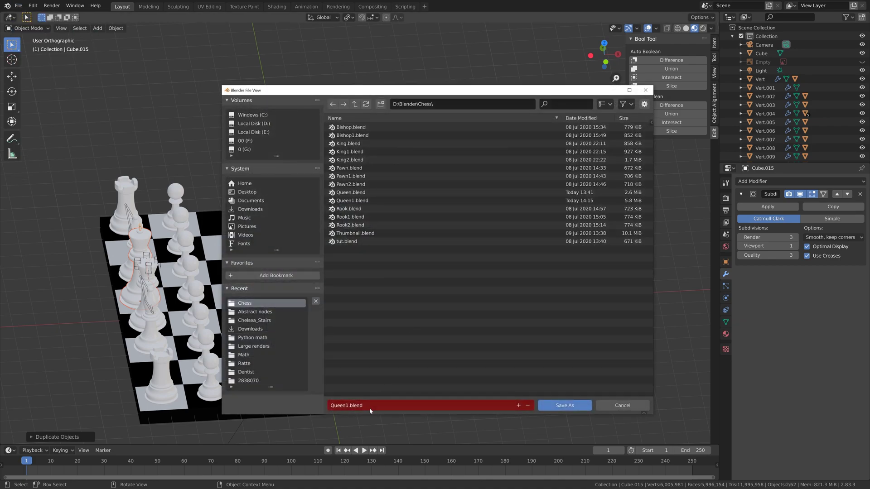
{"action": "left_click", "coordinate": [369, 406]}
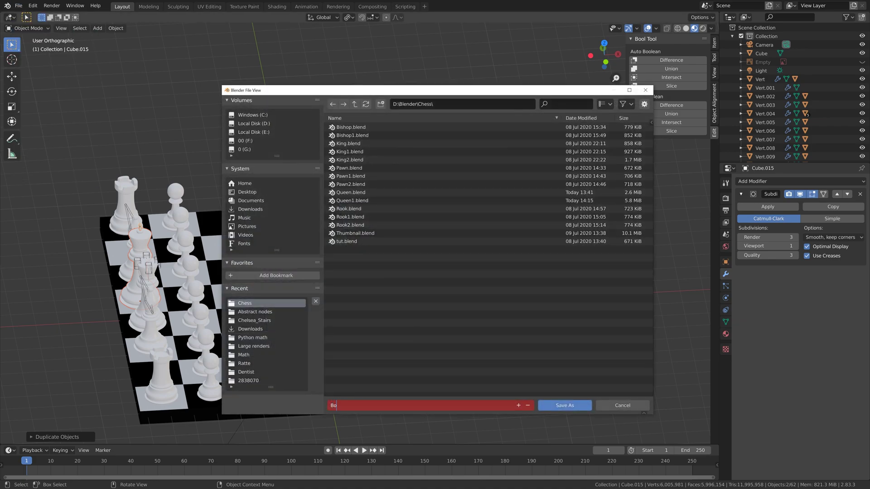
{"action": "key", "text": "Return"}
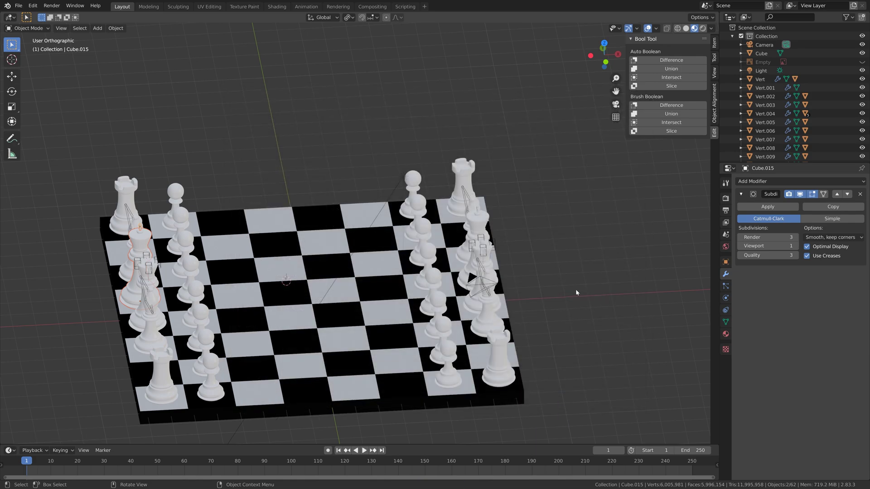
- Set the original queen's Subdivision modifier to 5 render levels and 4 viewport levels
{"action": "scroll", "coordinate": [485, 286], "scroll_direction": "down", "scroll_amount": 1}
{"action": "scroll", "coordinate": [483, 281], "scroll_direction": "up", "scroll_amount": 6}
{"action": "middle_click_drag", "start_coordinate": [502, 279], "coordinate": [460, 296], "text": "shift"}
{"action": "left_click", "coordinate": [534, 265]}
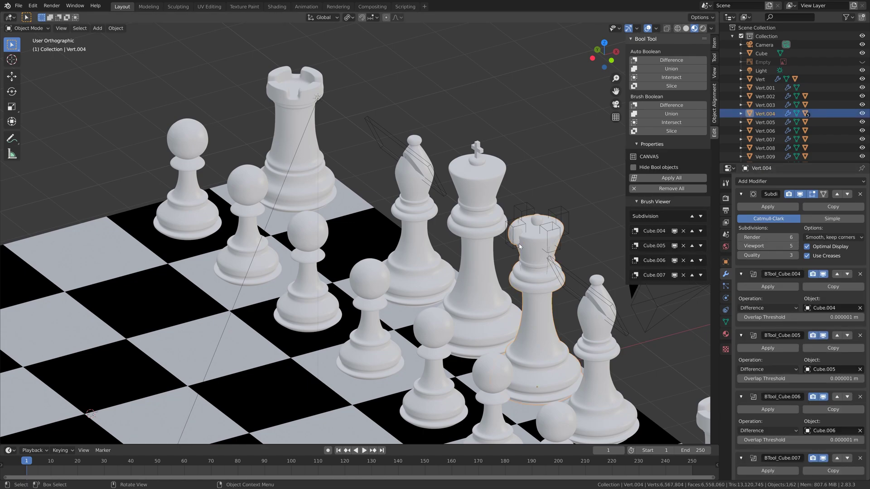
{"action": "mouse_move", "coordinate": [519, 244]}
{"action": "middle_mouse_down"}
{"action": "mouse_move", "coordinate": [556, 250]}
{"action": "mouse_move", "coordinate": [528, 245]}
{"action": "middle_mouse_up"}
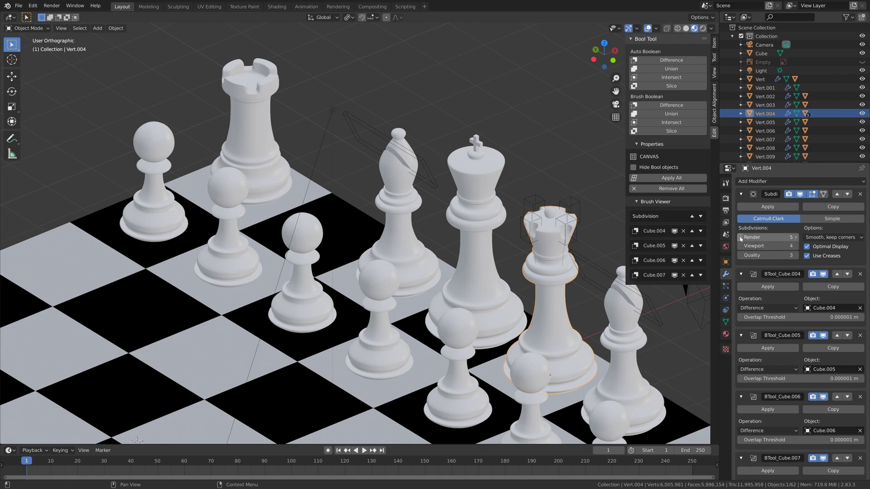
- Check the duplicated queen's subdivision and set the bishops' Subdivision modifiers to 5 render levels and 4 viewport levels
{"action": "scroll", "coordinate": [504, 283], "scroll_direction": "down", "scroll_amount": 4}
{"action": "middle_click_drag", "start_coordinate": [155, 345], "coordinate": [252, 264], "text": "shift"}
{"action": "left_click", "coordinate": [236, 315]}
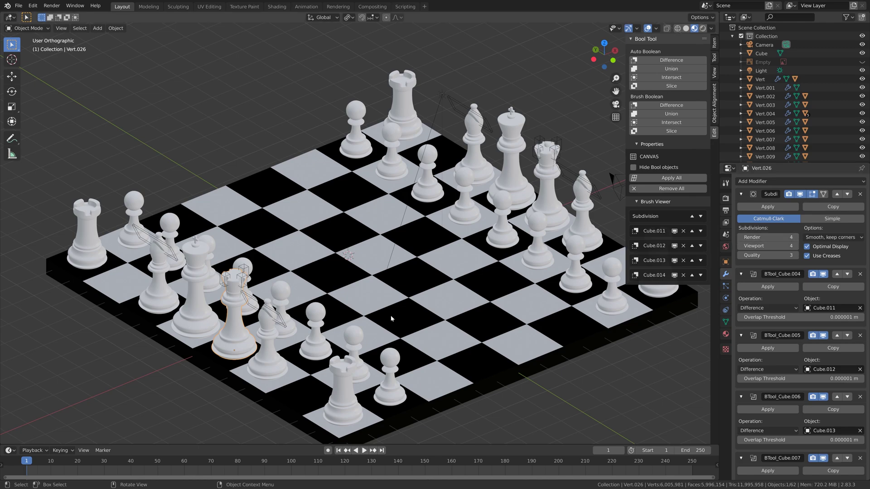
{"action": "left_click", "coordinate": [162, 283]}
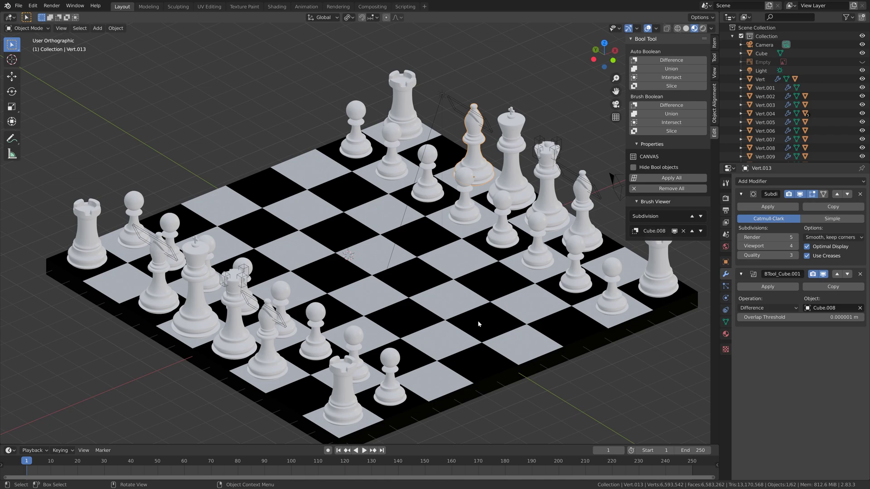
- Configure rendering with Cycles on GPU Compute, 200 render and viewport samples, and 512 by 512 px tiles
{"action": "left_click", "coordinate": [725, 198]}
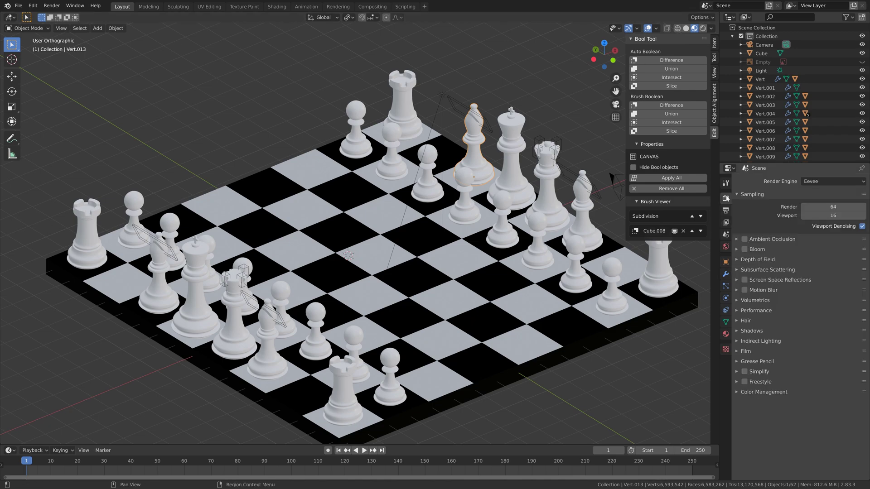
{"action": "left_click", "coordinate": [831, 181]}
{"action": "left_click", "coordinate": [830, 213]}
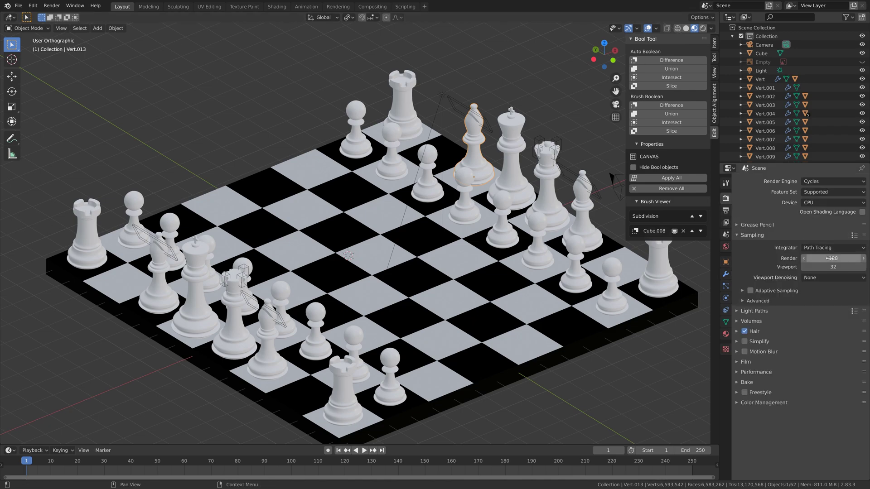
{"action": "left_click", "coordinate": [823, 203]}
{"action": "left_click", "coordinate": [824, 219]}
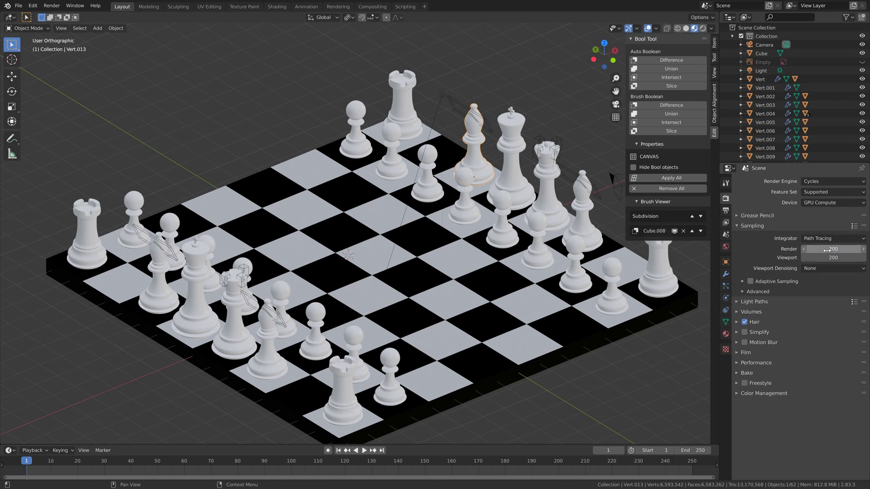
{"action": "left_click", "coordinate": [755, 362]}
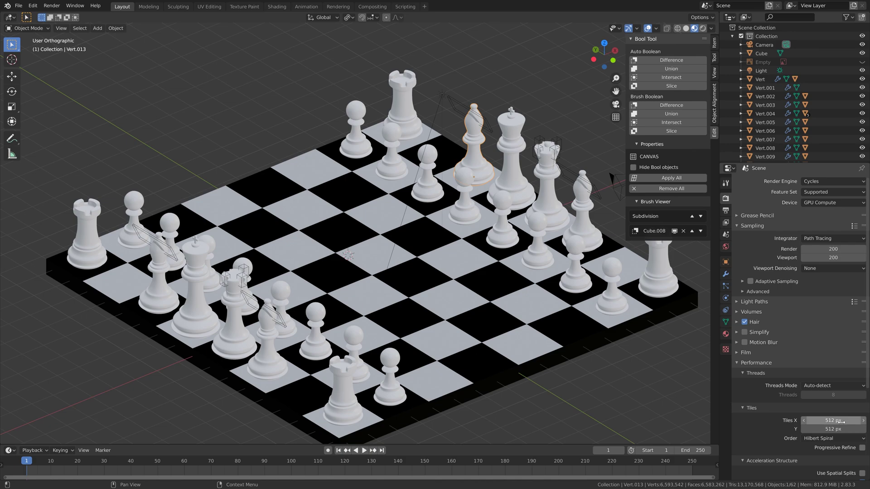
- Give the world background an Environment Texture using the Chelsea_Stairs_3k.hdr image
{"action": "left_click", "coordinate": [725, 248]}
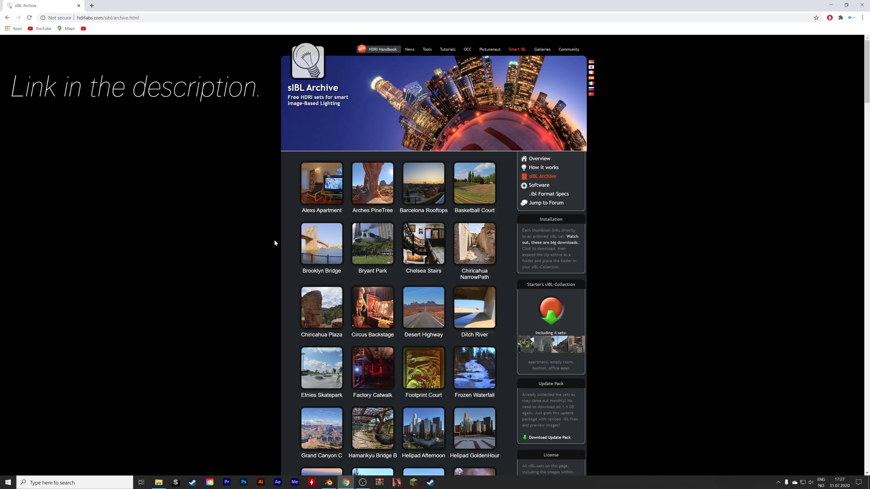
{"action": "scroll", "coordinate": [275, 244], "scroll_direction": "down", "scroll_amount": 1}
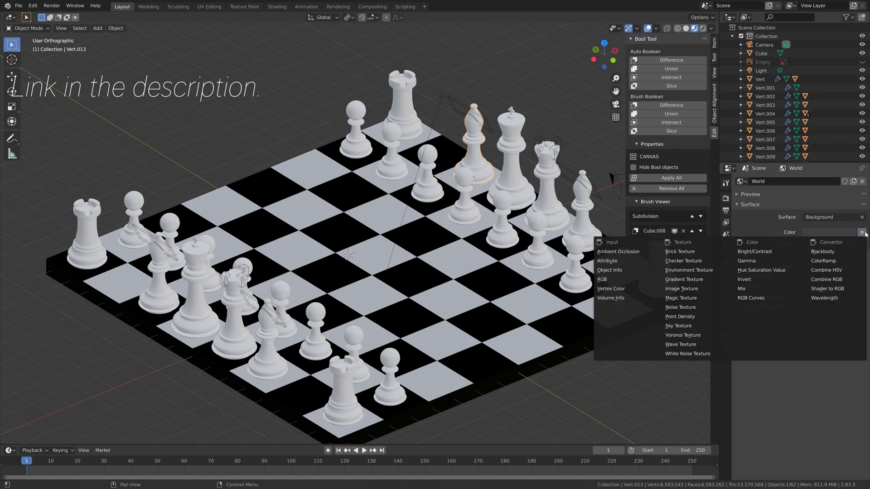
{"action": "left_click", "coordinate": [713, 271]}
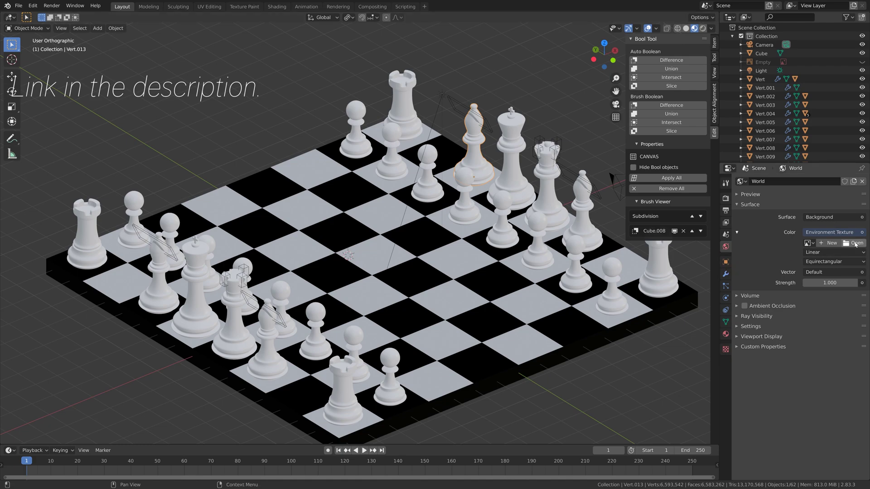
{"action": "left_click", "coordinate": [854, 242]}
{"action": "left_click", "coordinate": [254, 312]}
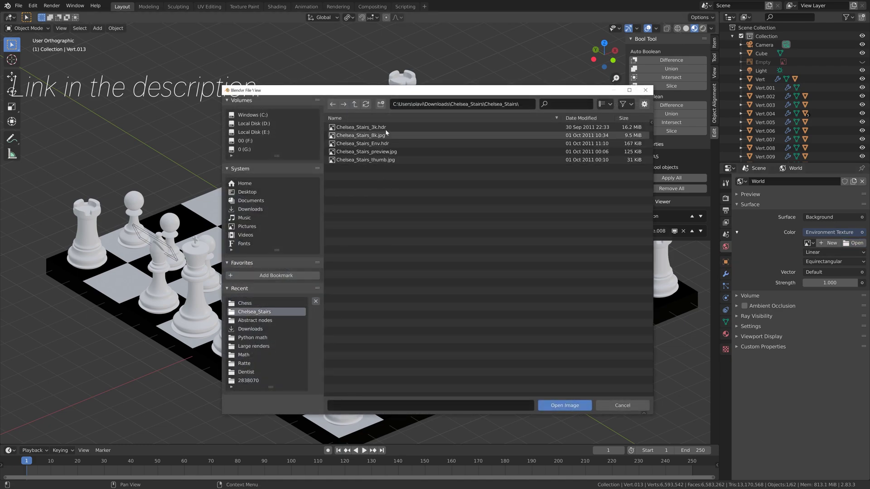
{"action": "left_click", "coordinate": [360, 127]}
{"action": "left_click", "coordinate": [566, 405]}
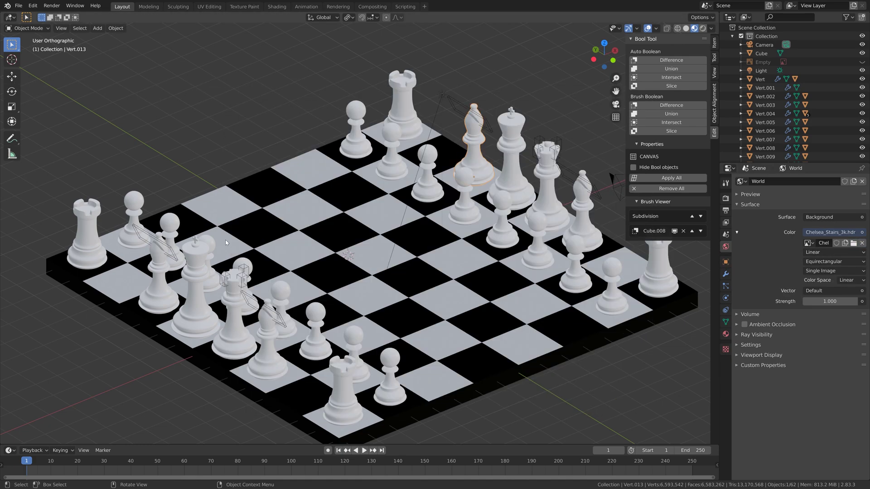
- Preview the HDRI-lit chess set in rendered shading with a perspective view
{"action": "left_click", "coordinate": [702, 28]}
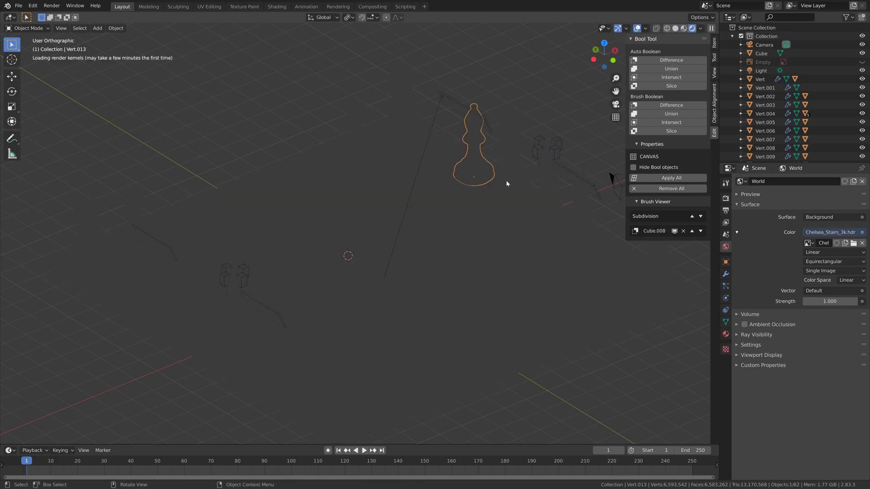
{"action": "key", "text": "KP_5"}
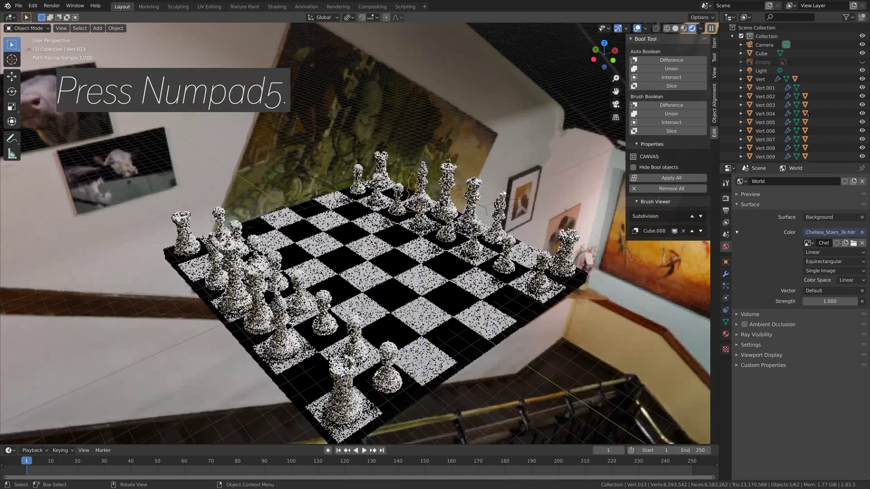
{"action": "mouse_move", "coordinate": [504, 194]}
{"action": "middle_mouse_down"}
{"action": "mouse_move", "coordinate": [521, 206]}
{"action": "mouse_move", "coordinate": [539, 204]}
{"action": "middle_mouse_up"}
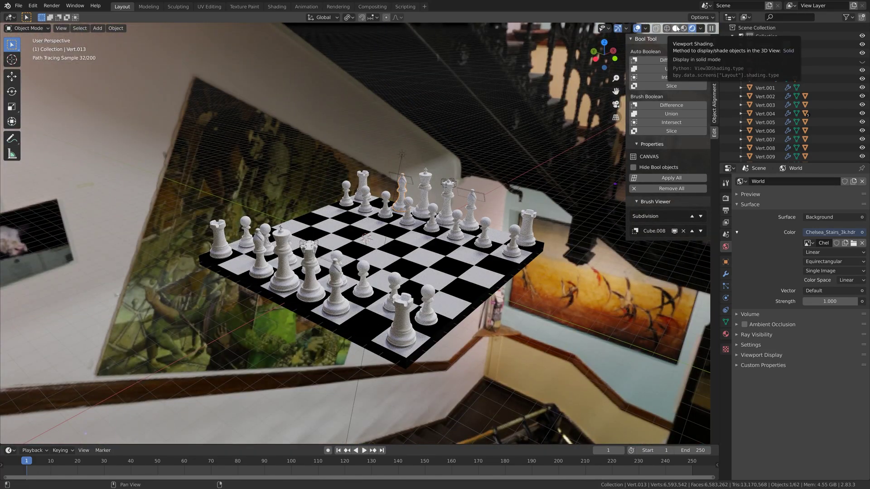
- Return to solid shading, then add a ground plane lowered along Z beneath the board and scale it up about 15.6 times
{"action": "left_click", "coordinate": [678, 28]}
{"action": "middle_click_drag", "start_coordinate": [446, 312], "coordinate": [473, 303]}
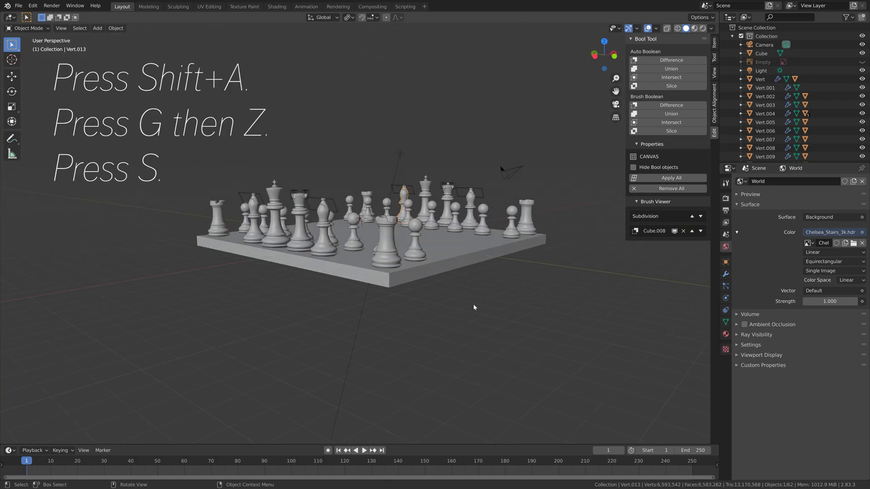
{"action": "key", "text": "shift+a"}
{"action": "mouse_move", "coordinate": [394, 236]}
{"action": "left_click", "coordinate": [453, 234]}
{"action": "key", "text": "g"}
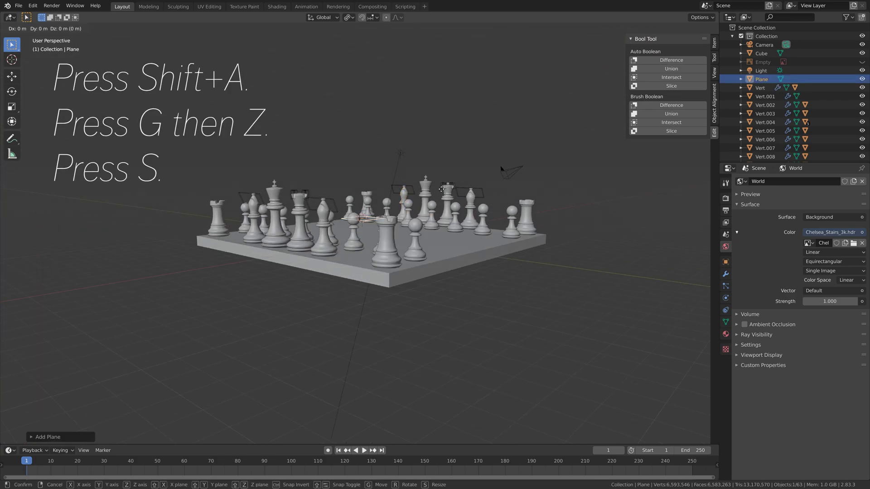
{"action": "key", "text": "z"}
{"action": "left_click", "coordinate": [451, 218]}
{"action": "key", "text": "s"}
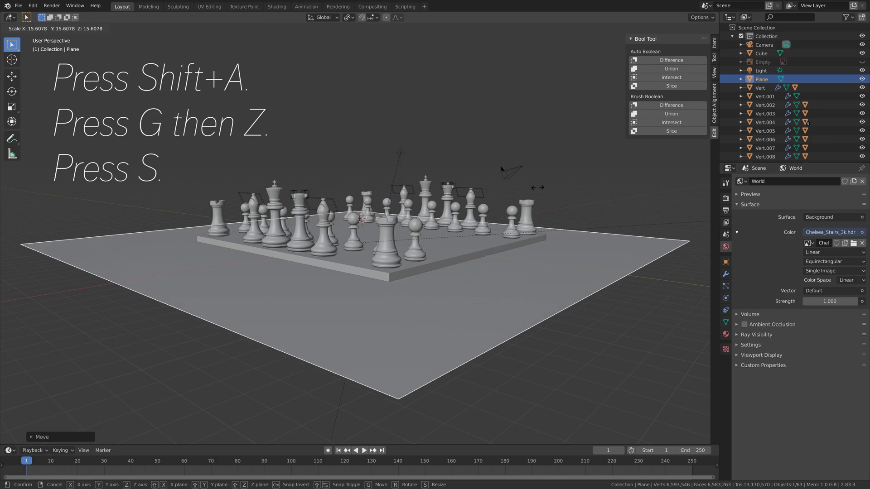
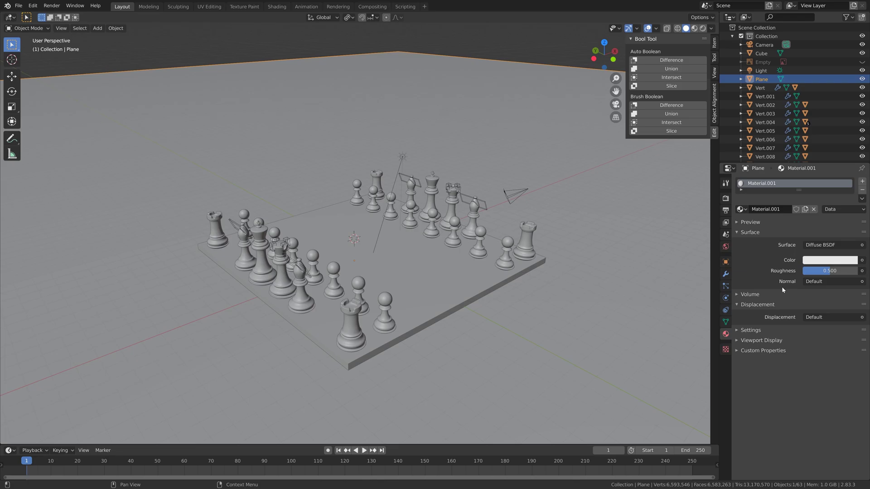
- Change the board's black Material from Glossy to Diffuse BSDF, checking it in rendered shading before returning to solid shading
{"action": "left_click", "coordinate": [761, 53]}
{"action": "left_click", "coordinate": [702, 28]}
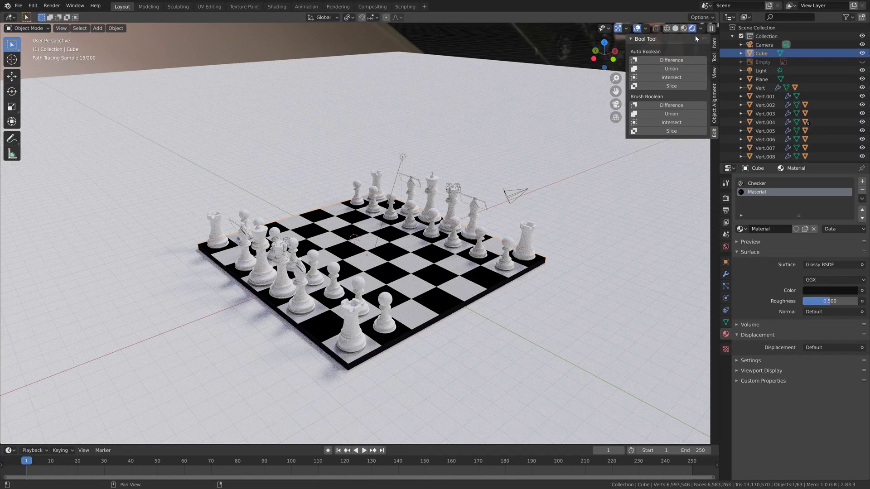
{"action": "left_click", "coordinate": [832, 264]}
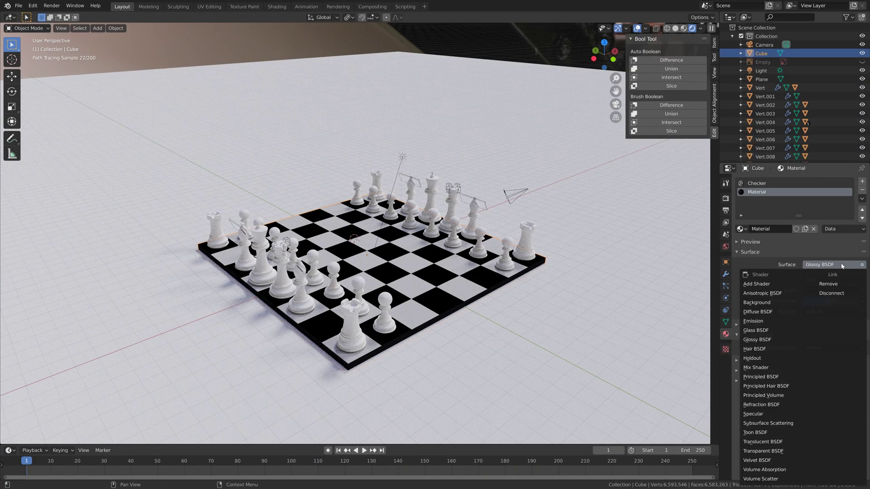
{"action": "left_click", "coordinate": [768, 312]}
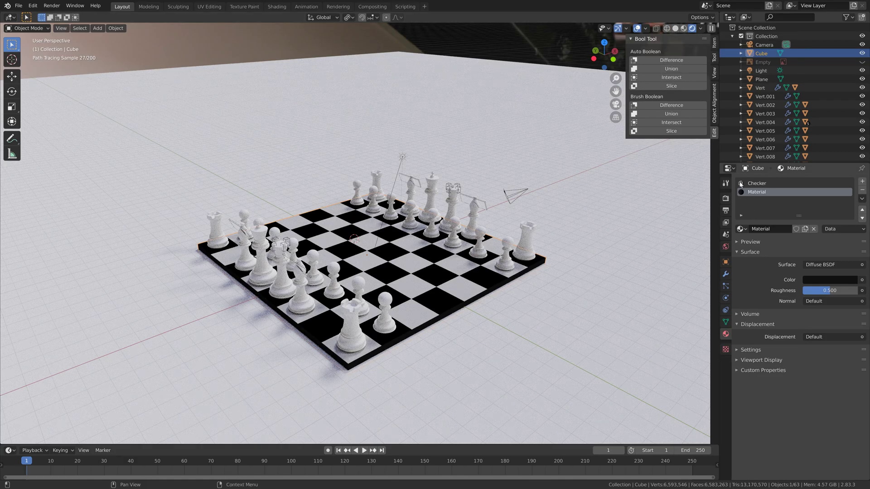
{"action": "left_click", "coordinate": [677, 28]}
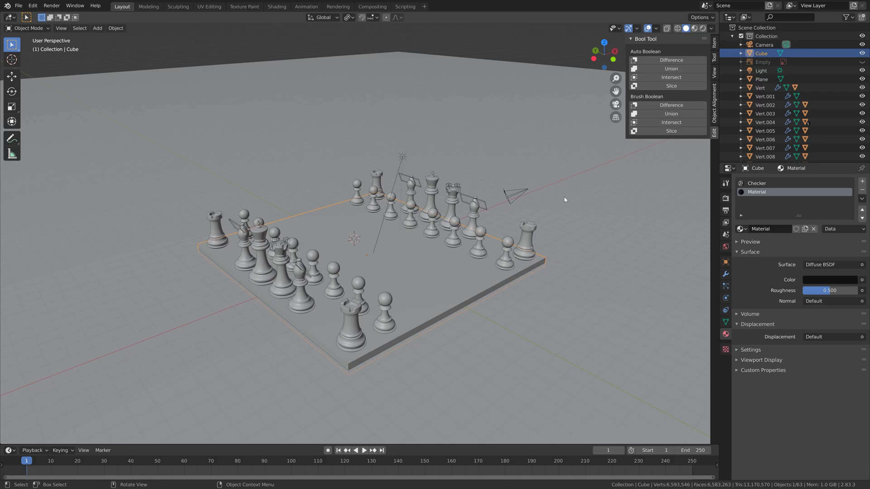
- Rename the material of the far-side corner rook as "Black pieces"
{"action": "left_click", "coordinate": [529, 234]}
{"action": "left_click", "coordinate": [763, 210]}
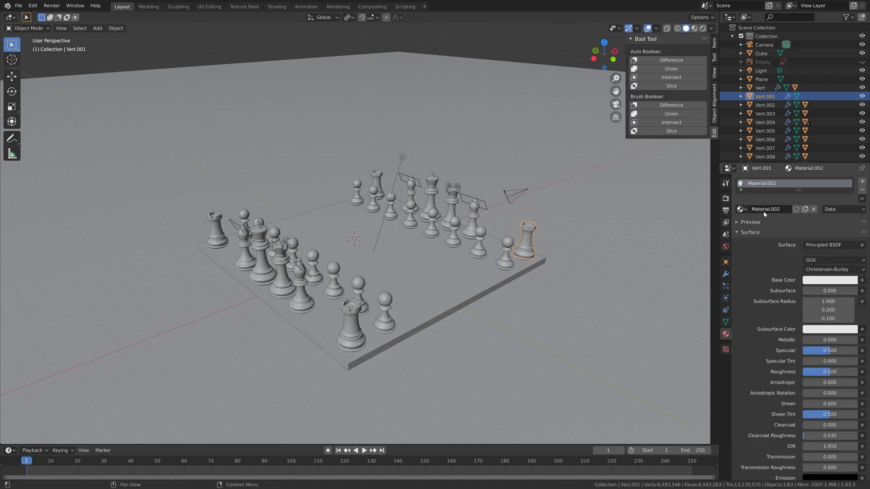
{"action": "double_click", "coordinate": [762, 211]}
{"action": "type", "text": "Black pieces"}
{"action": "key", "text": "Return"}
- Set the Black pieces material's surface to Glossy BSDF with a very dark grey colour
{"action": "left_click", "coordinate": [829, 246]}
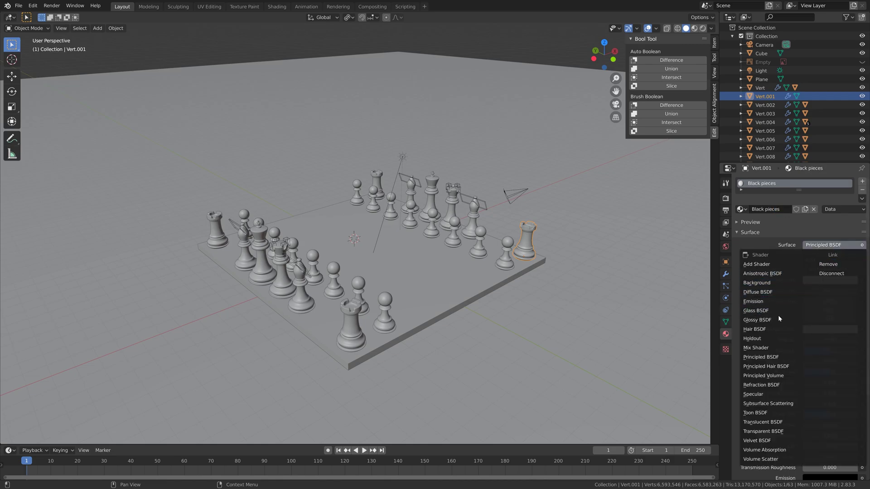
{"action": "left_click", "coordinate": [765, 320]}
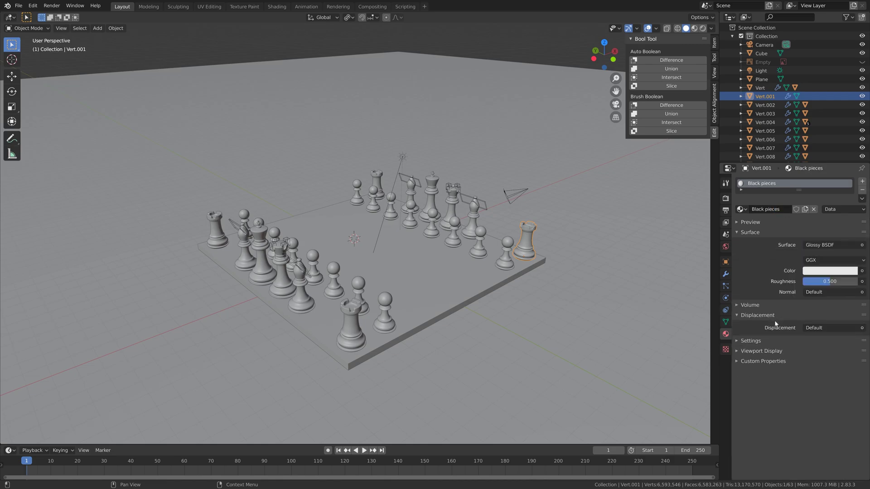
{"action": "left_click", "coordinate": [828, 272]}
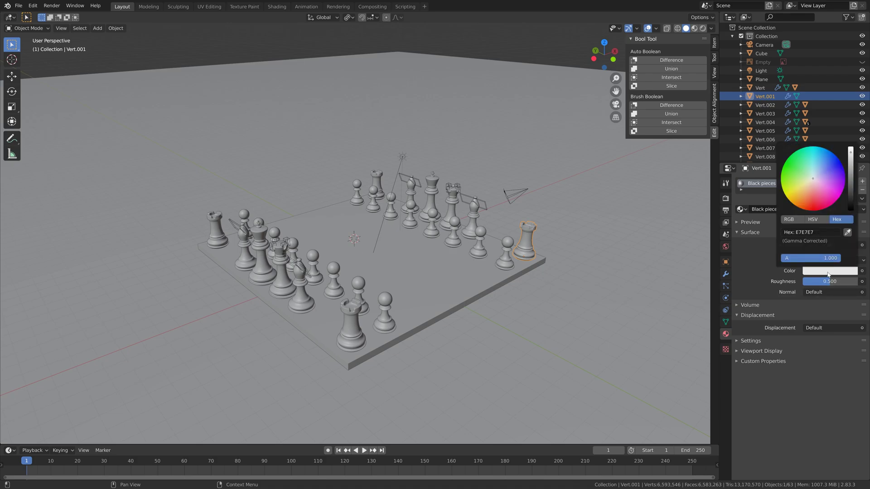
{"action": "left_click", "coordinate": [851, 195]}
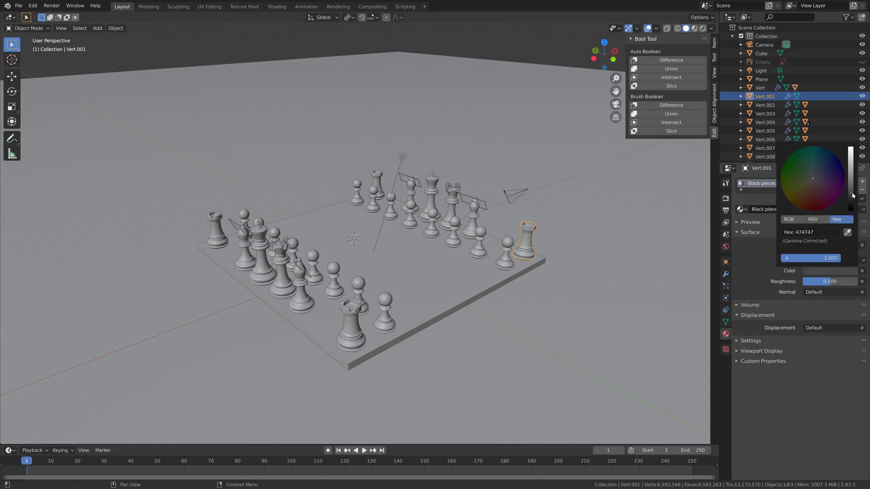
{"action": "left_click_drag", "start_coordinate": [850, 194], "coordinate": [850, 196]}
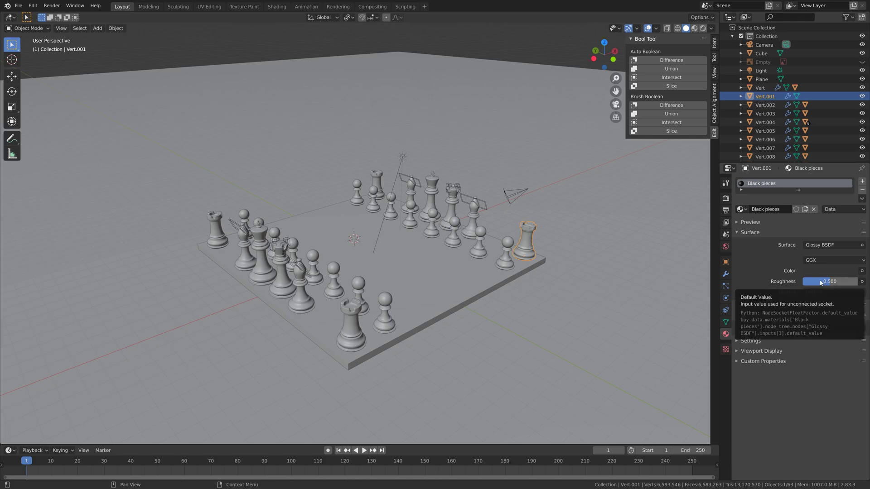
- Set the Black pieces roughness to 0.310 while previewing the rook in rendered shading without overlays, then restore solid shading and overlays
{"action": "scroll", "coordinate": [469, 175], "scroll_direction": "up", "scroll_amount": 7}
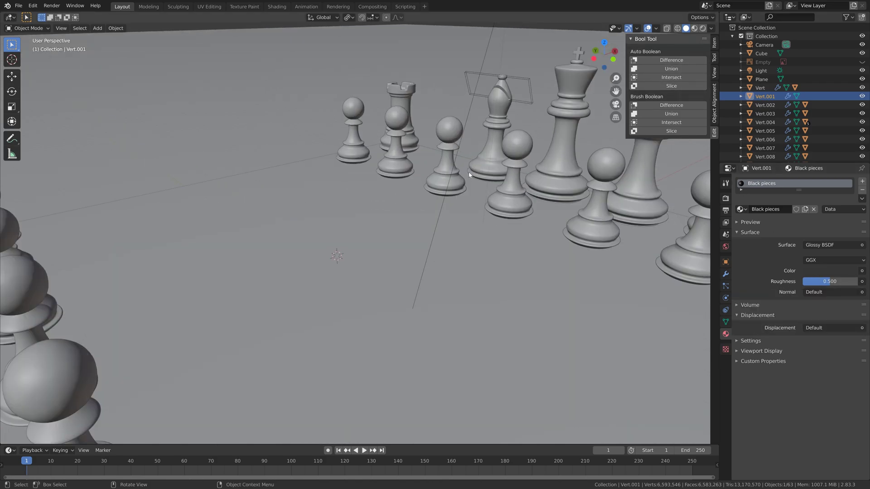
{"action": "middle_click_drag", "start_coordinate": [562, 191], "coordinate": [216, 165], "text": "shift"}
{"action": "left_click", "coordinate": [702, 29]}
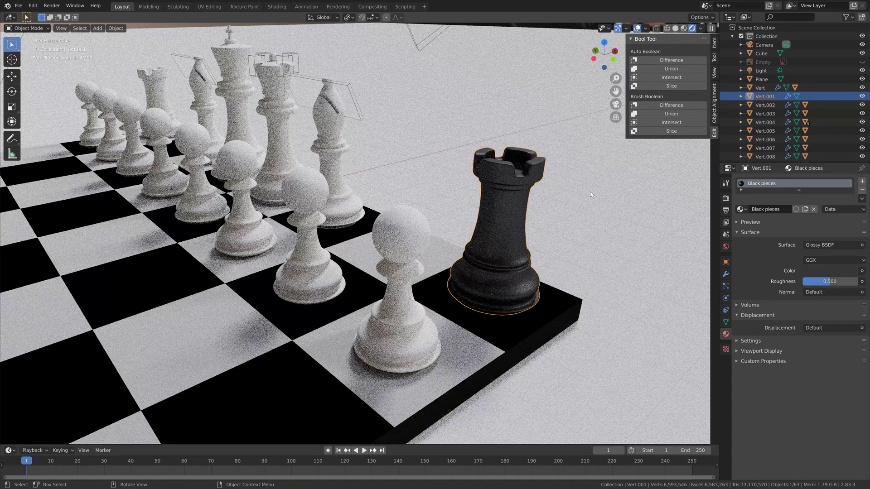
{"action": "left_click", "coordinate": [637, 28]}
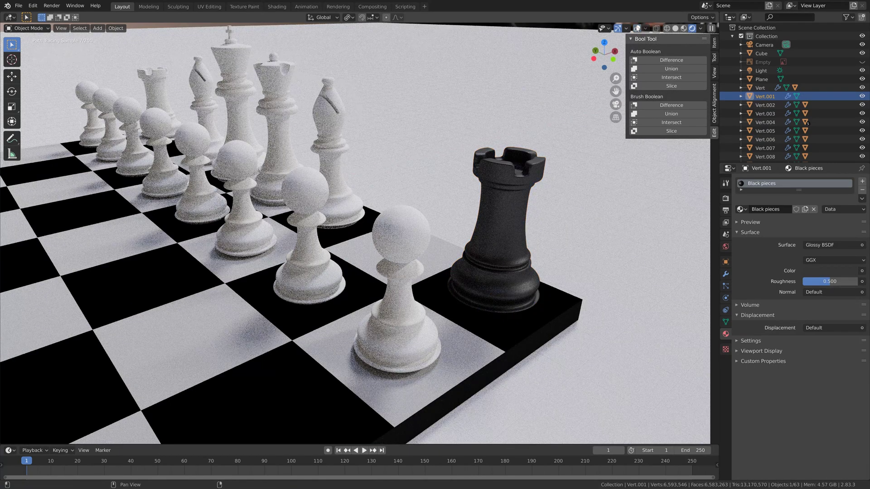
{"action": "left_click", "coordinate": [826, 281]}
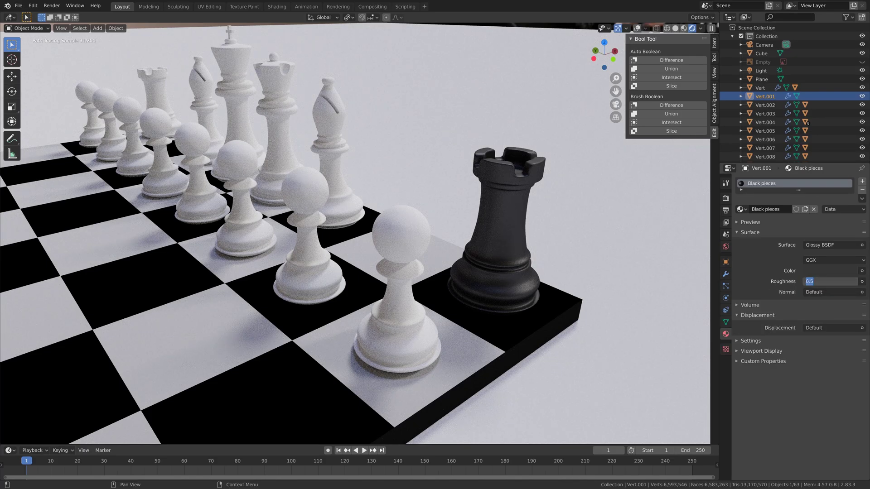
{"action": "key", "text": "Return"}
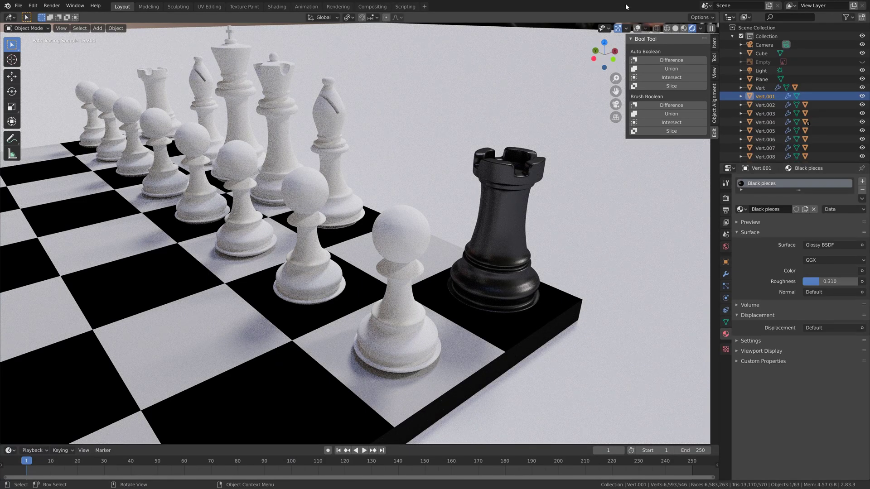
{"action": "left_click", "coordinate": [676, 28]}
{"action": "scroll", "coordinate": [508, 210], "scroll_direction": "down", "scroll_amount": 5}
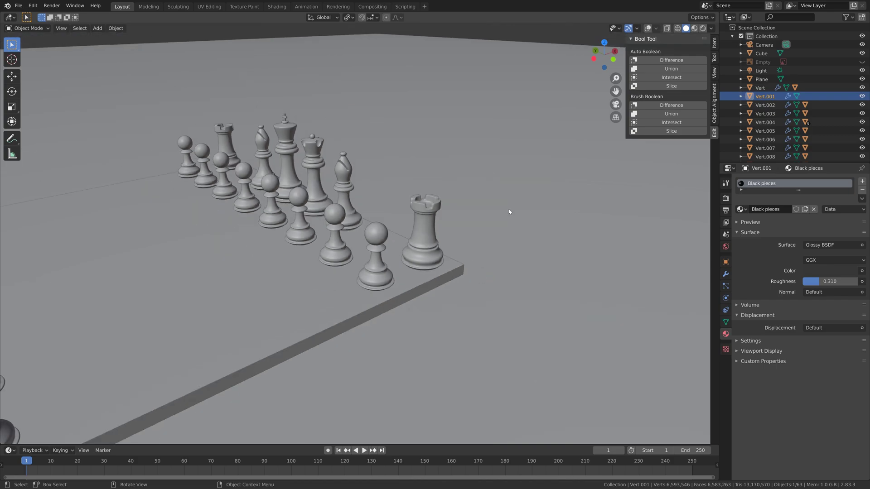
{"action": "left_click", "coordinate": [648, 29]}
- Link the corner rook's Black pieces material to all pawns, bishops, king, queen and the other rook on its side of the board
{"action": "middle_click_drag", "start_coordinate": [423, 221], "coordinate": [442, 227]}
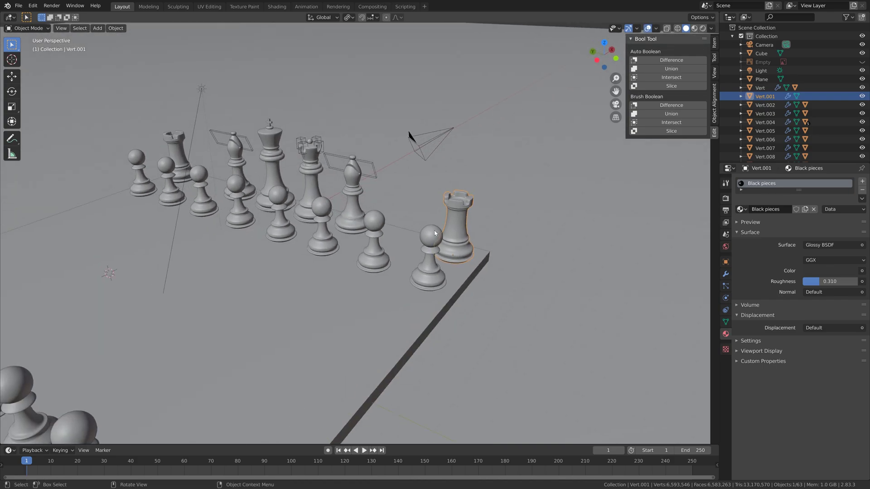
{"action": "left_click", "coordinate": [430, 238]}
{"action": "left_click", "coordinate": [424, 263], "text": "shift"}
{"action": "left_click", "coordinate": [374, 222], "text": "shift"}
{"action": "left_click", "coordinate": [373, 255], "text": "shift"}
{"action": "scroll", "coordinate": [336, 258], "scroll_direction": "down", "scroll_amount": 4}
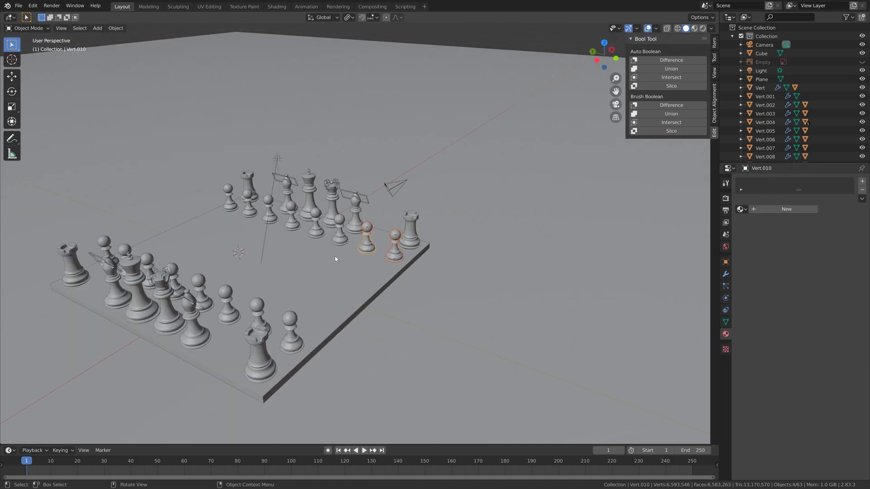
{"action": "scroll", "coordinate": [329, 246], "scroll_direction": "up", "scroll_amount": 5}
{"action": "left_click", "coordinate": [313, 204], "text": "shift"}
{"action": "left_click", "coordinate": [314, 230], "text": "shift"}
{"action": "left_click", "coordinate": [258, 187], "text": "shift"}
{"action": "left_click", "coordinate": [260, 220], "text": "shift"}
{"action": "left_click", "coordinate": [208, 174], "text": "shift"}
{"action": "left_click", "coordinate": [211, 207], "text": "shift"}
{"action": "left_click", "coordinate": [170, 194], "text": "shift"}
{"action": "left_click", "coordinate": [165, 163], "text": "shift"}
{"action": "left_click", "coordinate": [128, 153], "text": "shift"}
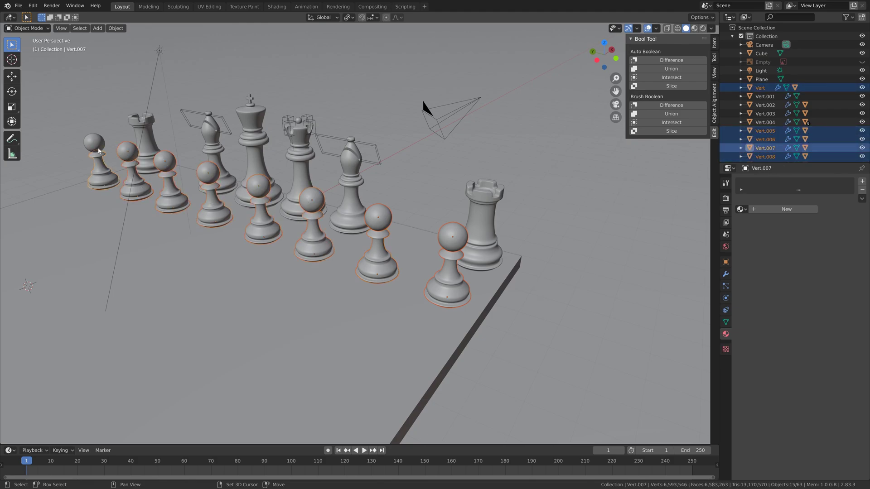
{"action": "left_click", "coordinate": [248, 125], "text": "shift"}
{"action": "left_click", "coordinate": [299, 122], "text": "shift"}
{"action": "left_click", "coordinate": [347, 176], "text": "shift"}
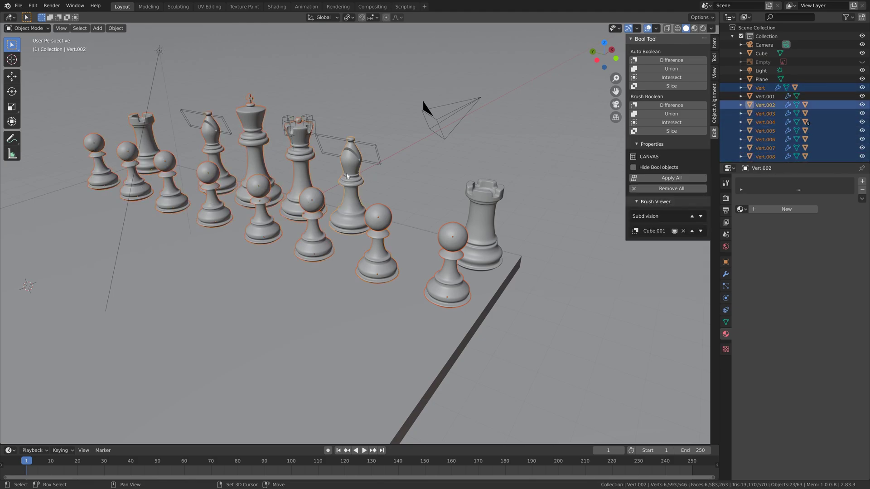
{"action": "left_click", "coordinate": [481, 206], "text": "shift"}
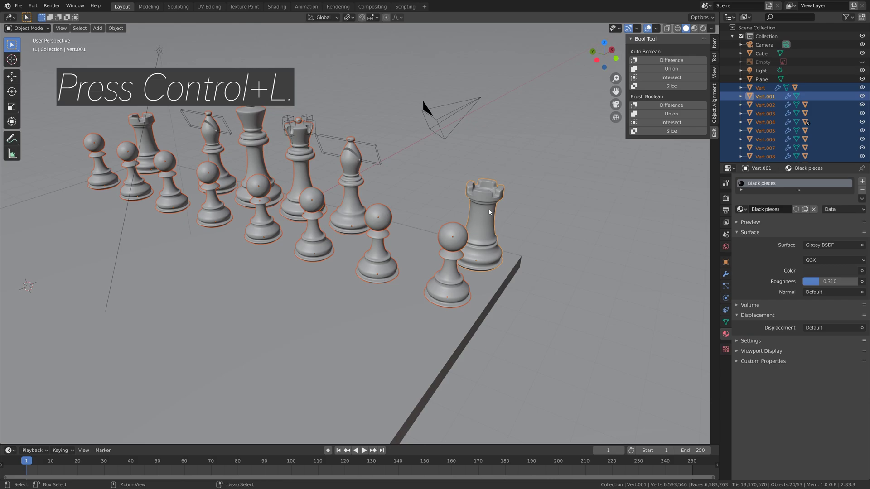
{"action": "key", "text": "ctrl+l"}
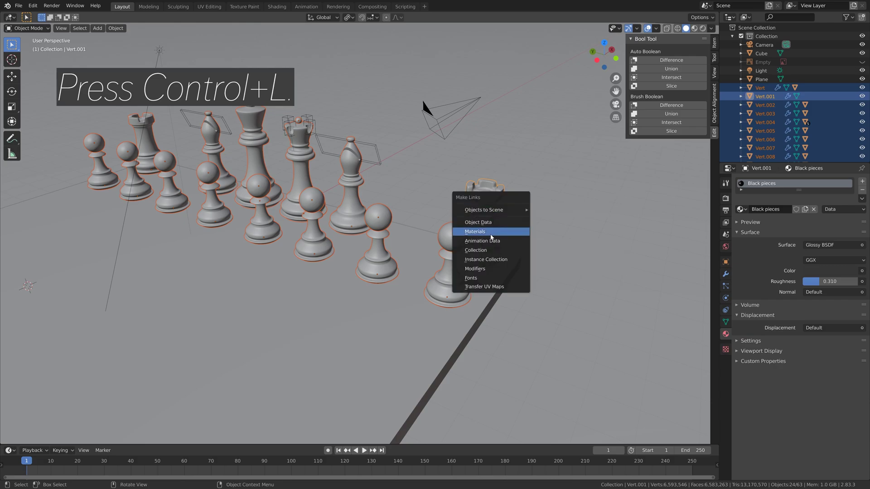
{"action": "left_click", "coordinate": [491, 232]}
- Check the black pieces up close in rendered shading with overlays hidden
{"action": "scroll", "coordinate": [479, 246], "scroll_direction": "down", "scroll_amount": 5}
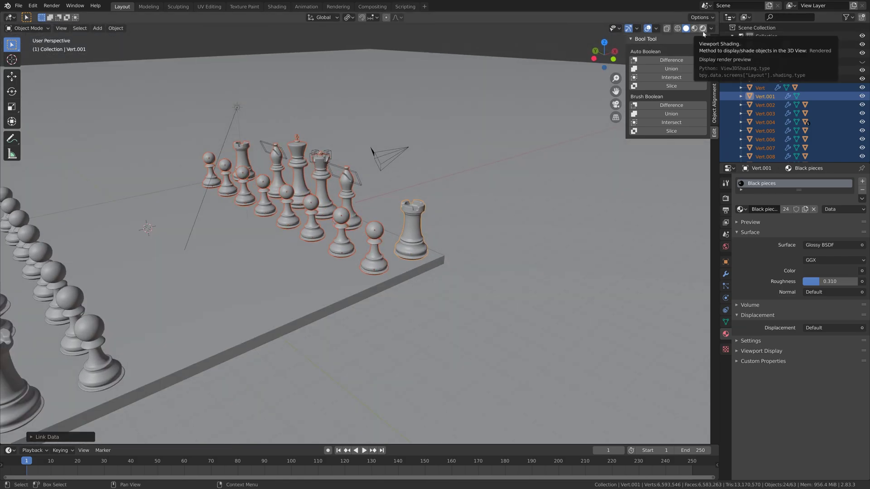
{"action": "left_click", "coordinate": [647, 28]}
{"action": "scroll", "coordinate": [409, 241], "scroll_direction": "up", "scroll_amount": 4}
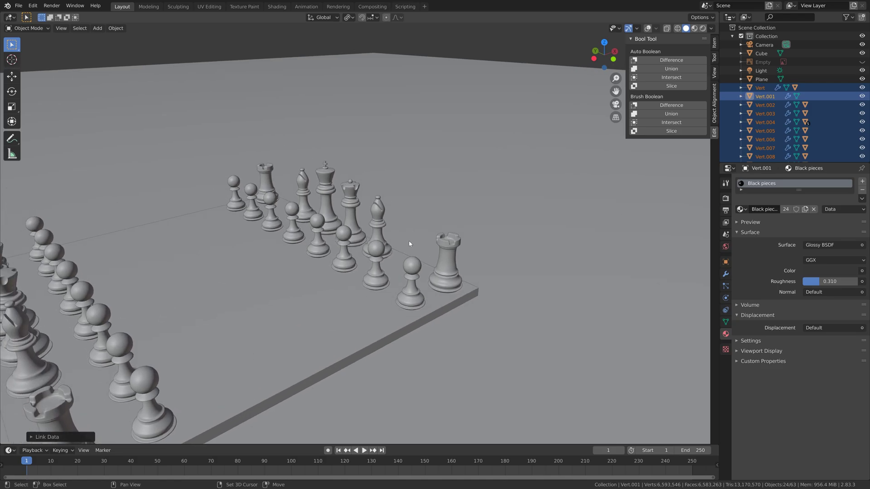
{"action": "middle_click_drag", "start_coordinate": [409, 240], "coordinate": [413, 240]}
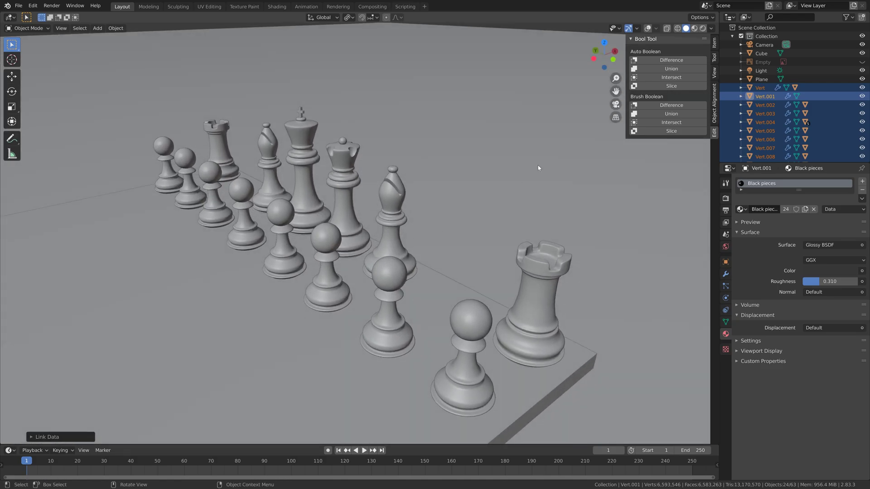
{"action": "left_click", "coordinate": [702, 28]}
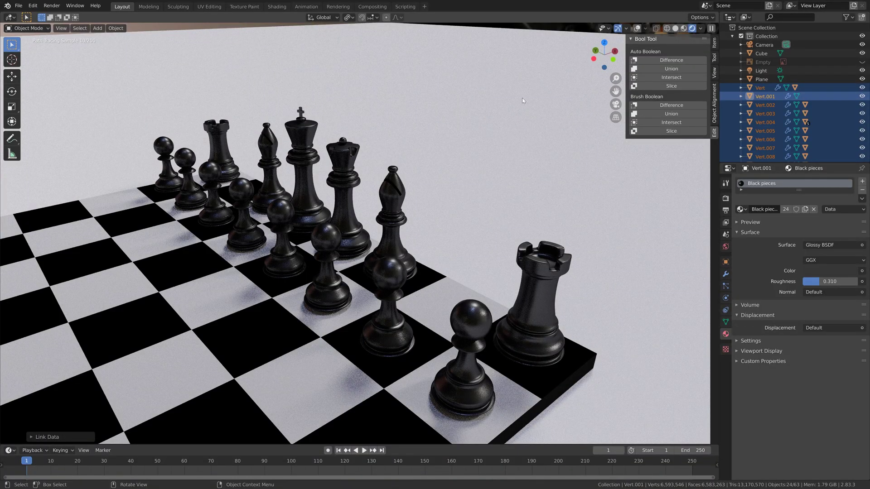
{"action": "scroll", "coordinate": [459, 199], "scroll_direction": "down", "scroll_amount": 5}
{"action": "middle_click_drag", "start_coordinate": [456, 200], "coordinate": [458, 204]}
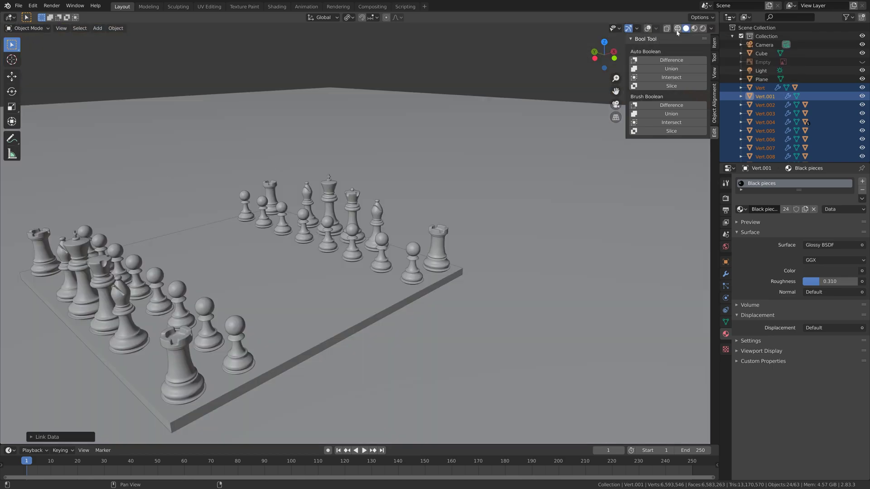
- Return to solid shading and save the scene as a new incremented file, Board1.blend
{"action": "left_click", "coordinate": [675, 28]}
{"action": "left_click", "coordinate": [18, 7]}
{"action": "left_click", "coordinate": [28, 72]}
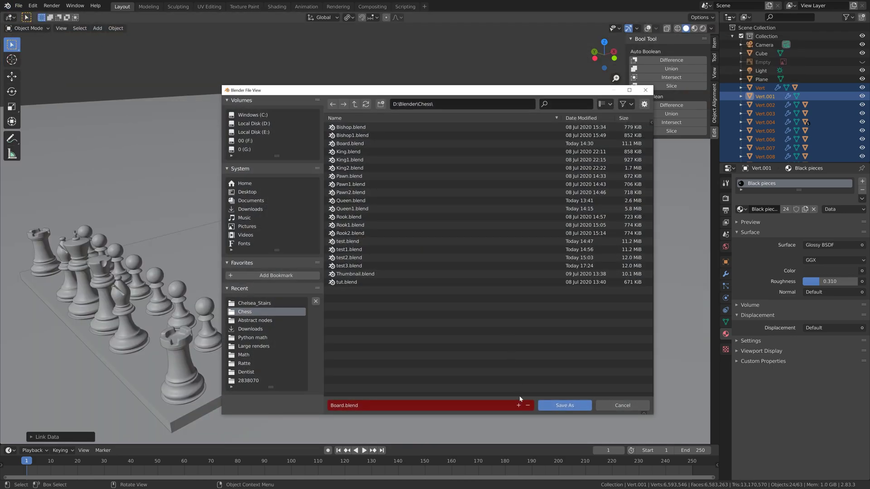
{"action": "left_click", "coordinate": [518, 406]}
{"action": "left_click", "coordinate": [538, 405]}
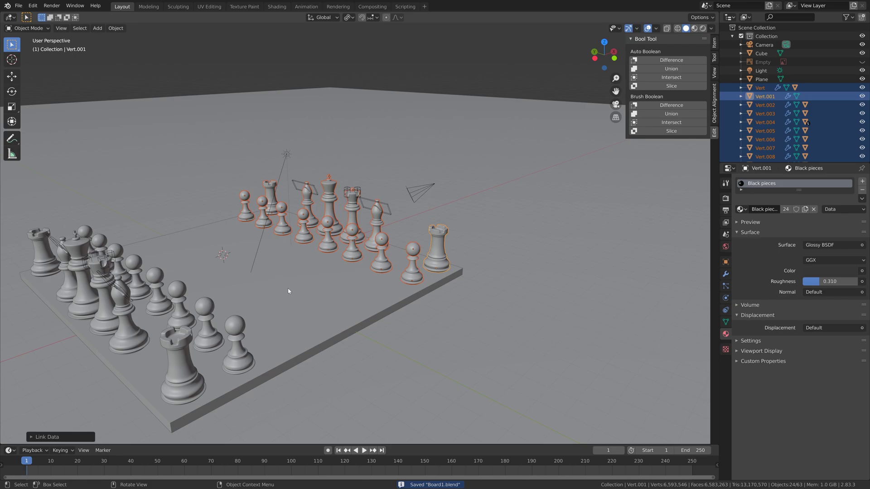
- Delete the queen on the uncoloured side together with the Boolean cutter cubes around its crown
{"action": "scroll", "coordinate": [302, 358], "scroll_direction": "up", "scroll_amount": 4}
{"action": "left_click", "coordinate": [286, 300]}
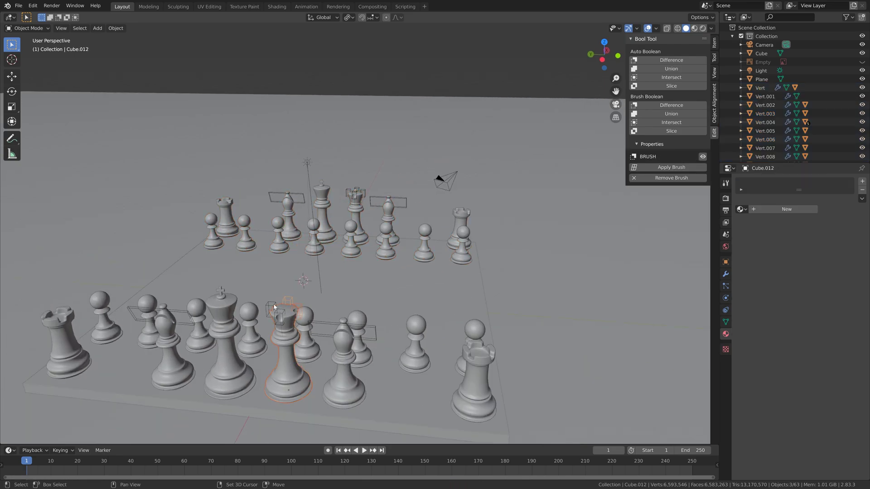
{"action": "left_click", "coordinate": [274, 307], "text": "shift"}
{"action": "left_click", "coordinate": [276, 318], "text": "shift"}
{"action": "left_click", "coordinate": [277, 319], "text": "shift"}
{"action": "key", "text": "Delete"}
- Duplicate the black queen with its crown cutters and, in top view, move the copy about -14.57 m along X to the opposite side
{"action": "middle_click_drag", "start_coordinate": [277, 320], "coordinate": [181, 365]}
{"action": "scroll", "coordinate": [344, 181], "scroll_direction": "up", "scroll_amount": 4}
{"action": "left_click", "coordinate": [344, 181]}
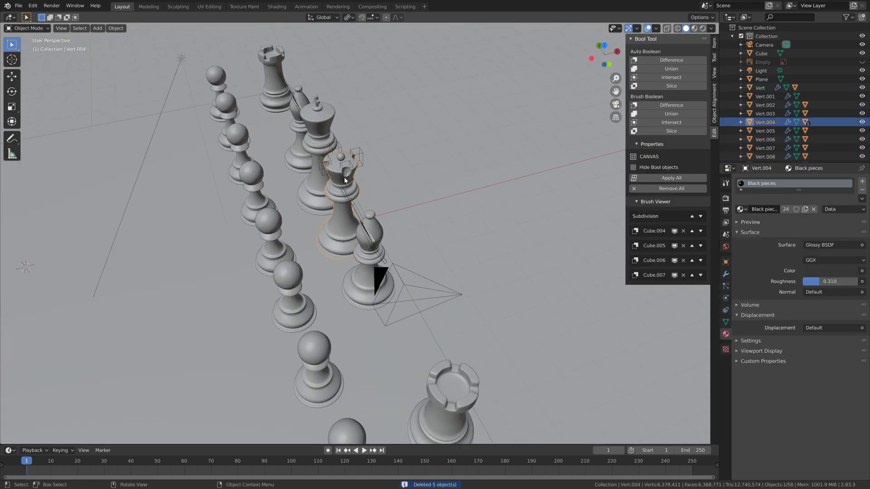
{"action": "left_click", "coordinate": [346, 156], "text": "shift"}
{"action": "left_click", "coordinate": [341, 148], "text": "shift"}
{"action": "key", "text": "KP_7"}
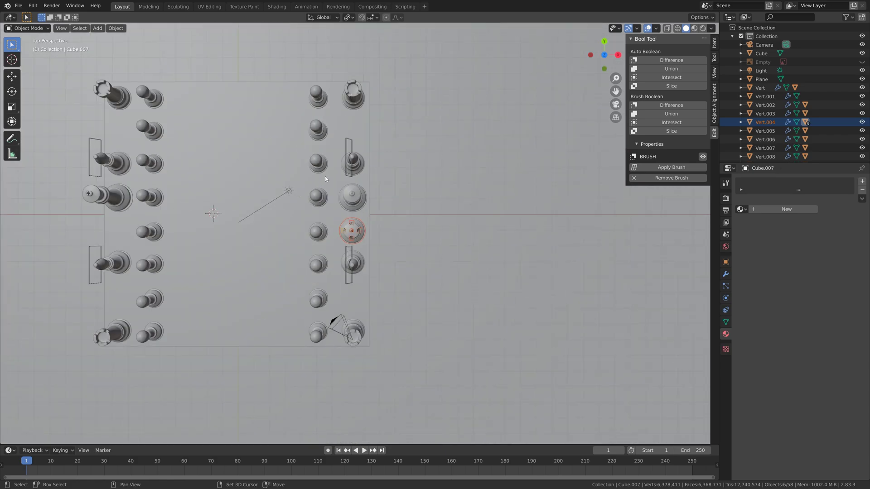
{"action": "key", "text": "shift+d"}
{"action": "key", "text": "x"}
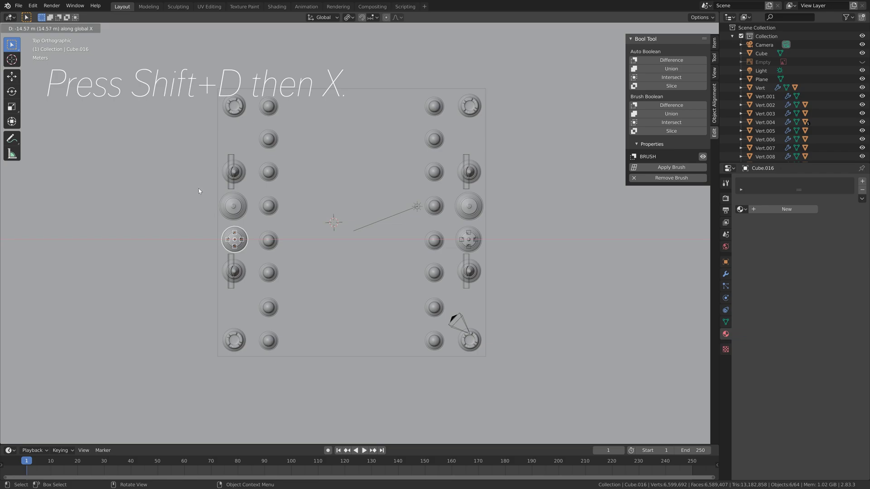
{"action": "left_click", "coordinate": [198, 191]}
- Give the front corner rook on the uncoloured side a new Glossy BSDF material with roughness 0.147
{"action": "middle_click_drag", "start_coordinate": [316, 267], "coordinate": [351, 229]}
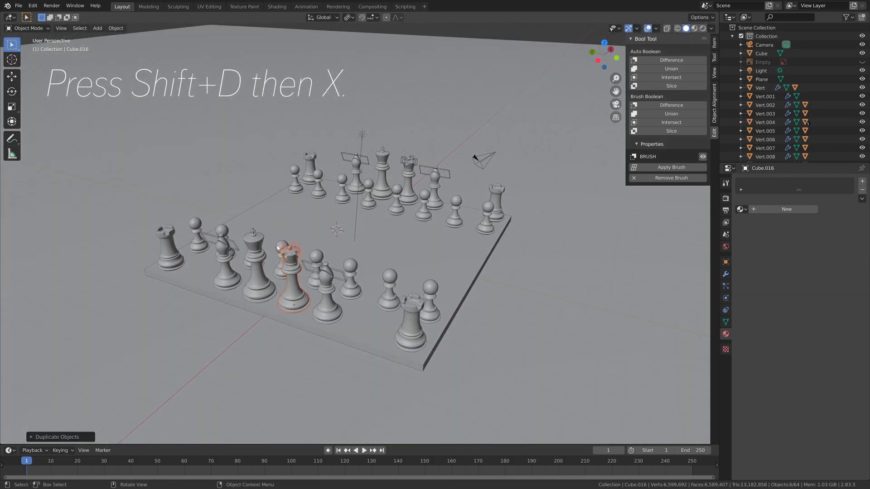
{"action": "left_click", "coordinate": [404, 314]}
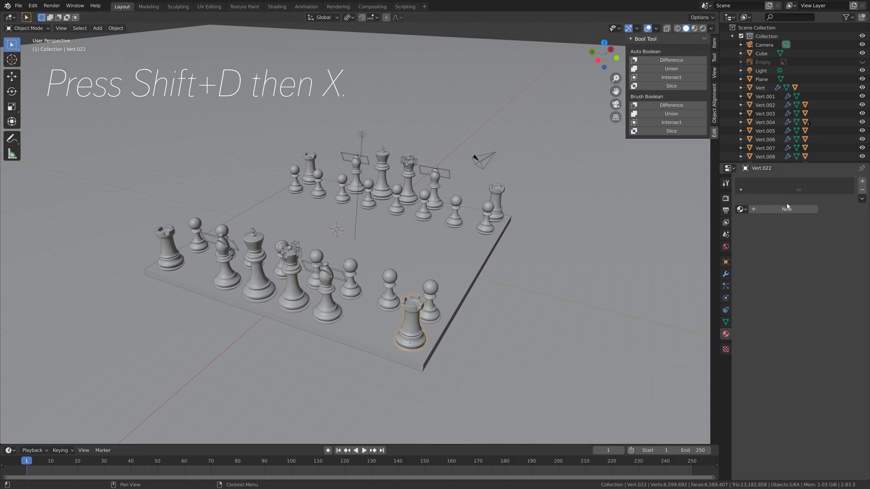
{"action": "left_click", "coordinate": [832, 245]}
{"action": "left_click", "coordinate": [771, 320]}
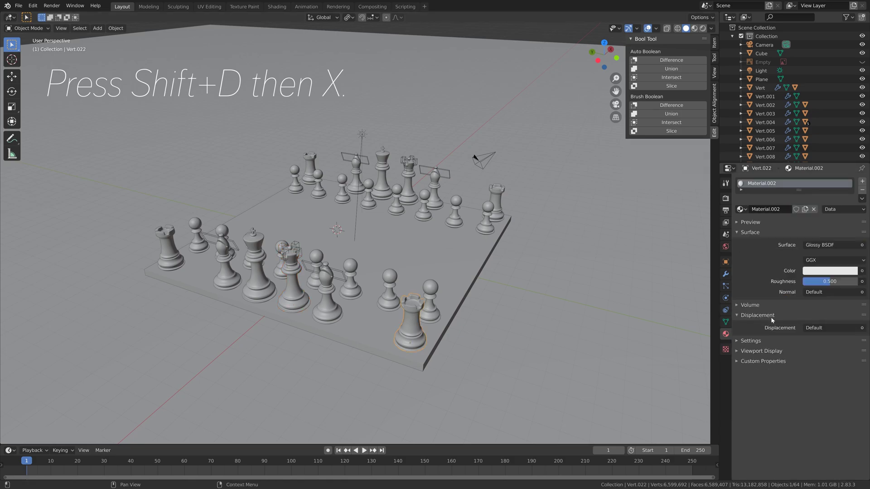
{"action": "left_click", "coordinate": [805, 282]}
{"action": "type", "text": ".14"}
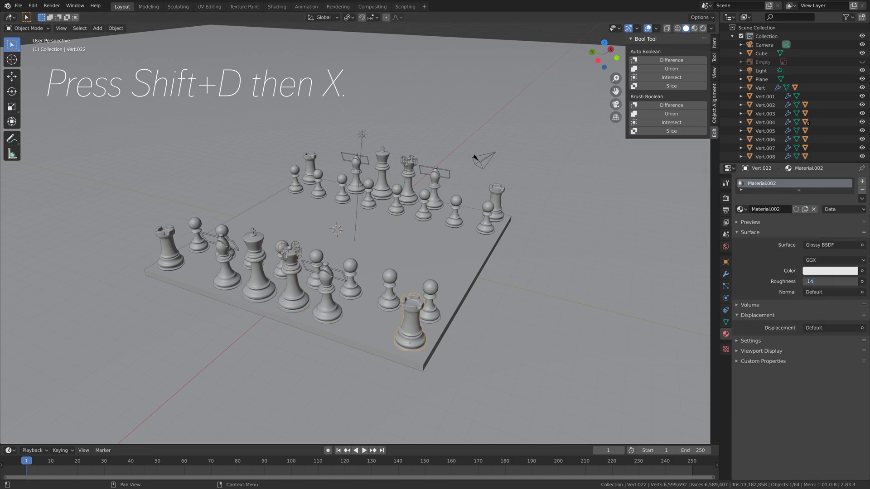
{"action": "type", "text": "7"}
{"action": "key", "text": "Return"}
- Set the rook material's colour to gold, hex C39743
{"action": "left_click", "coordinate": [817, 270]}
{"action": "left_click", "coordinate": [810, 232]}
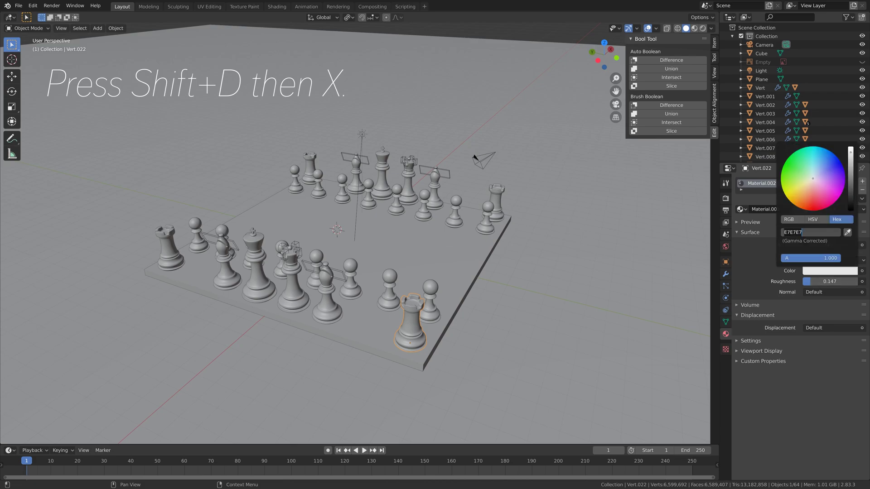
{"action": "type", "text": "C39743"}
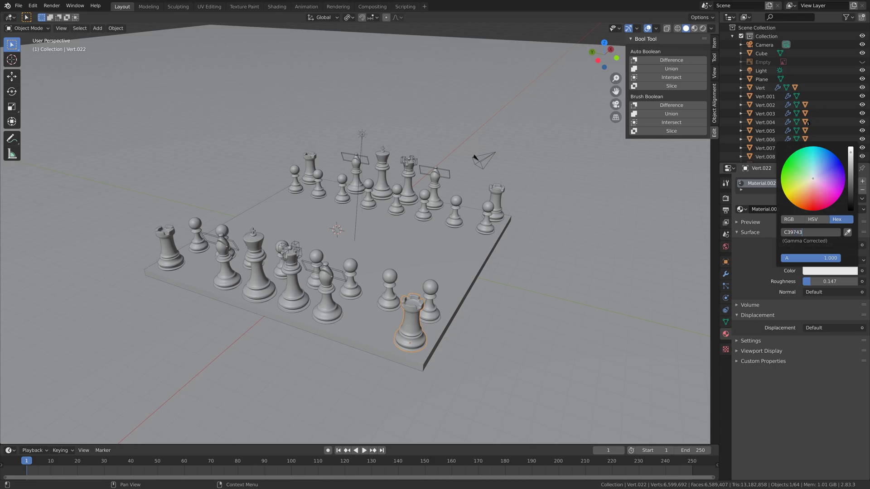
{"action": "key", "text": "Return"}
- Switch to rendered shading and rotate the sun light 180° about the Z axis
{"action": "middle_click_drag", "start_coordinate": [590, 319], "coordinate": [512, 305]}
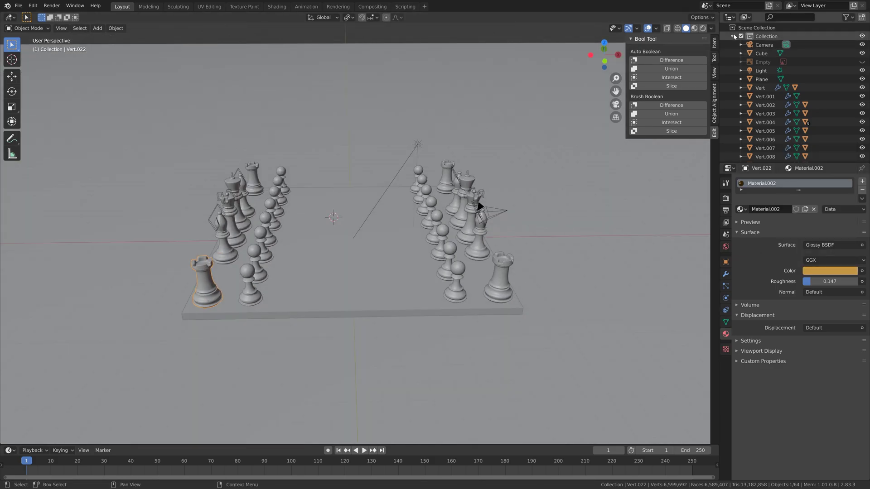
{"action": "left_click", "coordinate": [702, 28]}
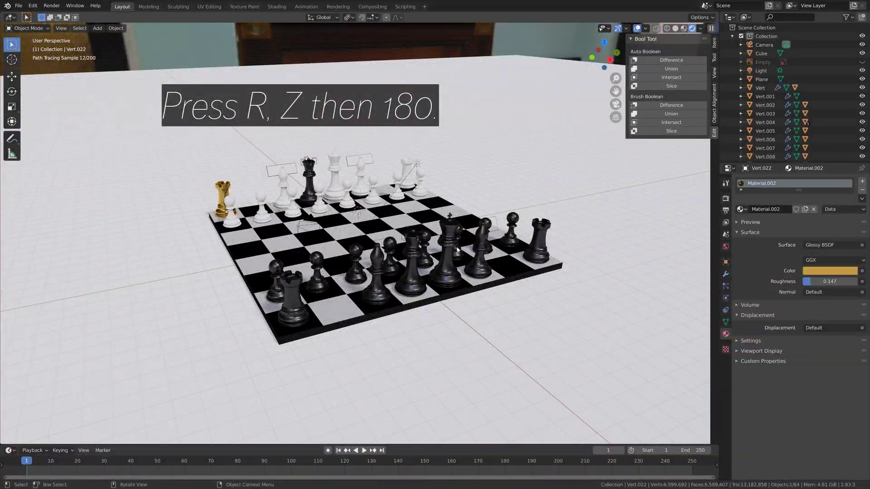
{"action": "left_click", "coordinate": [417, 166]}
{"action": "type", "text": "rz180"}
{"action": "key", "text": "Return"}
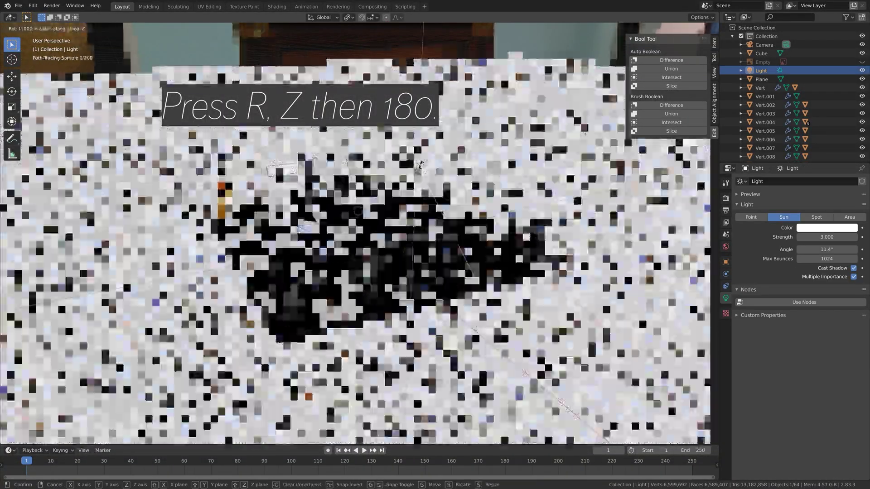
{"action": "middle_click_drag", "start_coordinate": [422, 167], "coordinate": [535, 152]}
{"action": "middle_click_drag", "start_coordinate": [380, 253], "coordinate": [525, 314]}
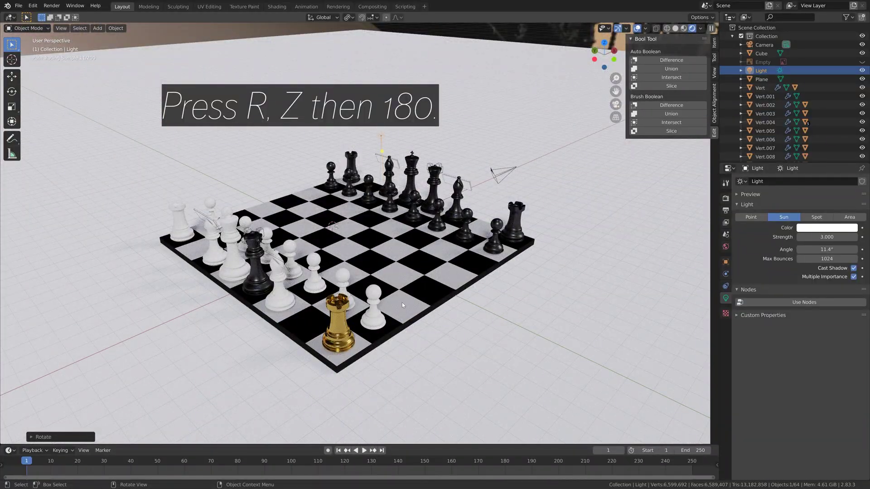
- Return to solid shading and select all eight pawns on the gold rook's side, bodies and heads included
{"action": "left_click", "coordinate": [676, 29]}
{"action": "left_click", "coordinate": [375, 308]}
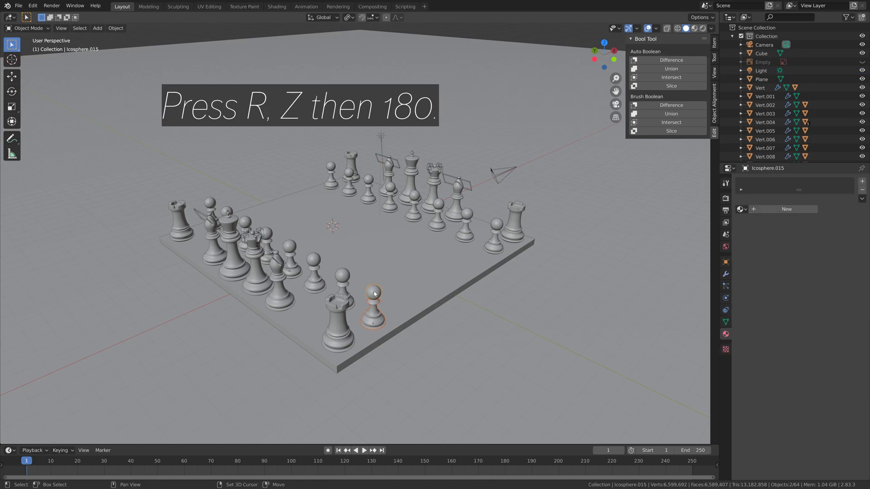
{"action": "left_click", "coordinate": [342, 283], "text": "shift"}
{"action": "left_click", "coordinate": [313, 271], "text": "shift"}
{"action": "left_click", "coordinate": [292, 270], "text": "shift"}
{"action": "left_click", "coordinate": [290, 248], "text": "shift"}
{"action": "middle_click_drag", "start_coordinate": [291, 251], "coordinate": [305, 273]}
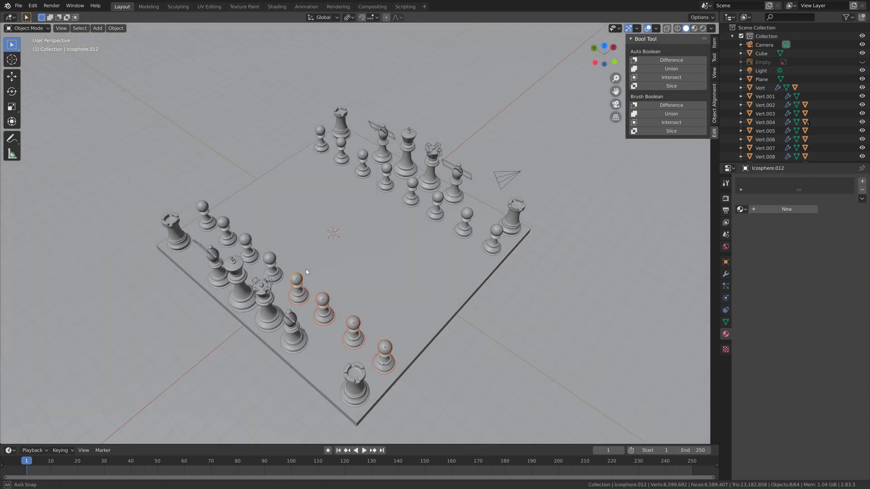
{"action": "left_click", "coordinate": [274, 273], "text": "shift"}
{"action": "left_click", "coordinate": [271, 258], "text": "shift"}
{"action": "left_click", "coordinate": [250, 256], "text": "shift"}
{"action": "left_click", "coordinate": [245, 241], "text": "shift"}
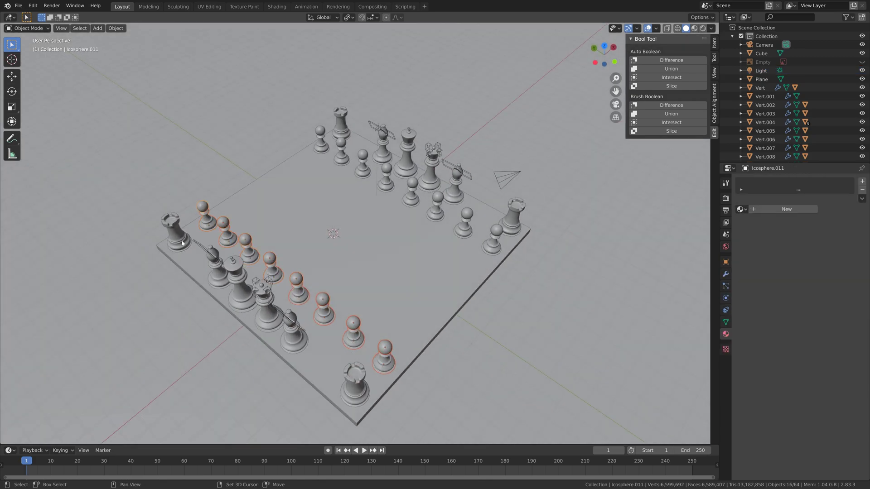
- Add the back-row pieces on that side to the selection, gold rook last, and link its material to all of them
{"action": "left_click", "coordinate": [181, 243], "text": "shift"}
{"action": "left_click", "coordinate": [214, 258], "text": "shift"}
{"action": "left_click", "coordinate": [232, 262], "text": "shift"}
{"action": "left_click", "coordinate": [241, 278], "text": "shift"}
{"action": "left_click", "coordinate": [265, 302], "text": "shift"}
{"action": "left_click", "coordinate": [262, 286], "text": "shift"}
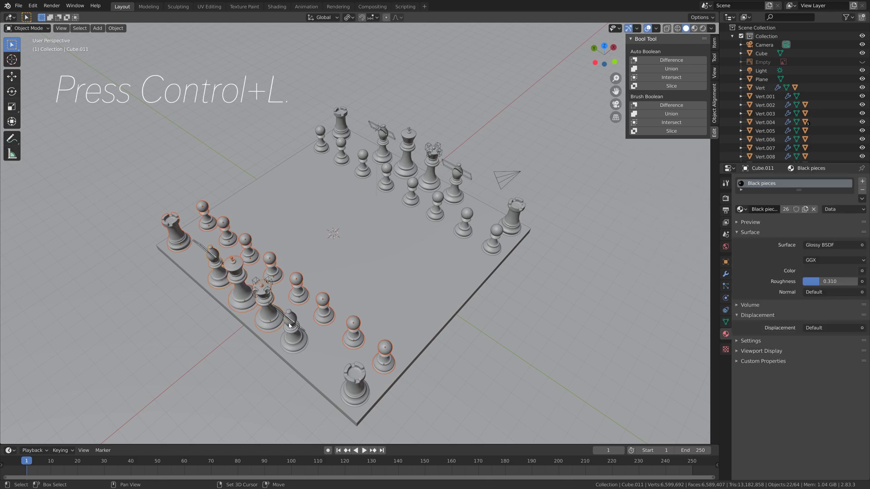
{"action": "left_click", "coordinate": [355, 384], "text": "shift"}
{"action": "key", "text": "ctrl+l"}
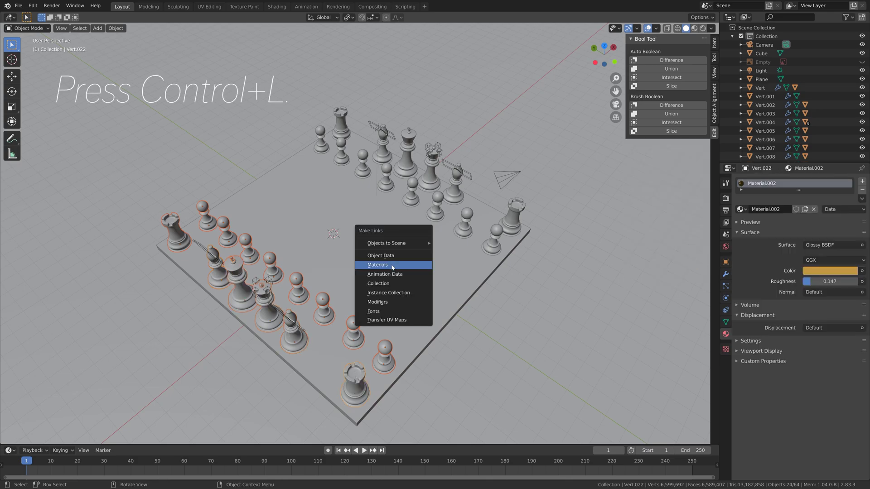
{"action": "left_click", "coordinate": [392, 267]}
- Preview the scene in rendered shading with overlays hidden and set the gold material's roughness to about 0.184
{"action": "middle_click_drag", "start_coordinate": [390, 261], "coordinate": [387, 251]}
{"action": "scroll", "coordinate": [386, 252], "scroll_direction": "up", "scroll_amount": 2}
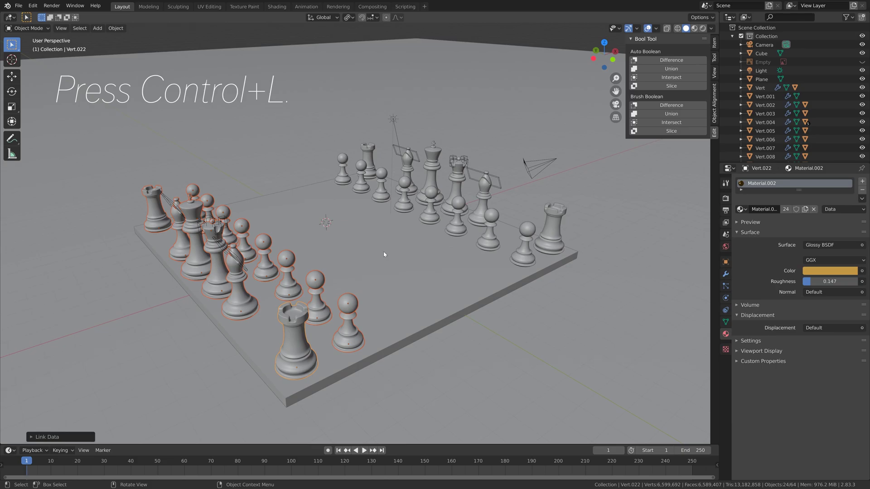
{"action": "left_click", "coordinate": [702, 28]}
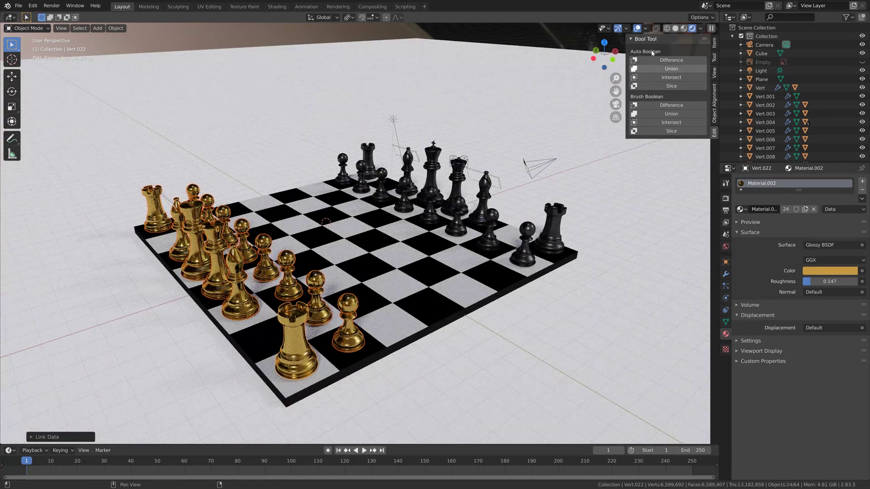
{"action": "left_click", "coordinate": [636, 28]}
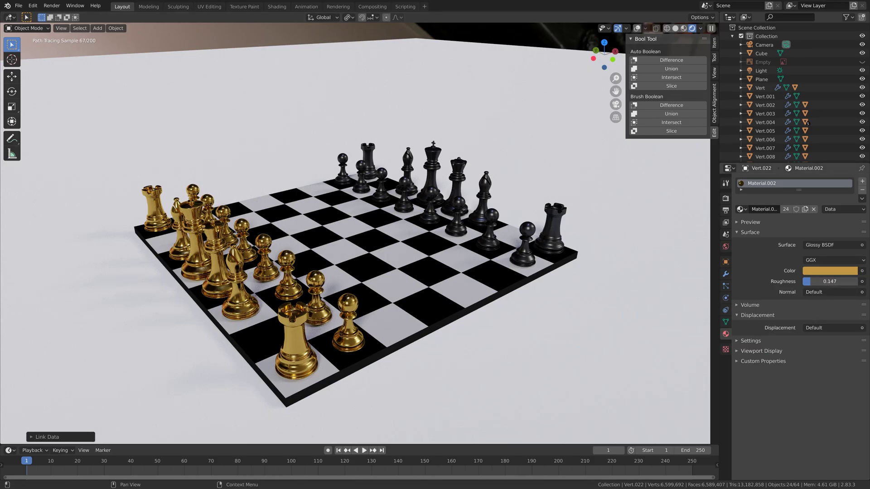
{"action": "mouse_move", "coordinate": [815, 281]}
{"action": "left_mouse_down"}
{"action": "mouse_move", "coordinate": [851, 281]}
{"action": "mouse_move", "coordinate": [801, 282]}
{"action": "mouse_move", "coordinate": [826, 281]}
{"action": "left_mouse_up"}
{"action": "left_click", "coordinate": [764, 96]}
{"action": "left_click", "coordinate": [348, 319]}
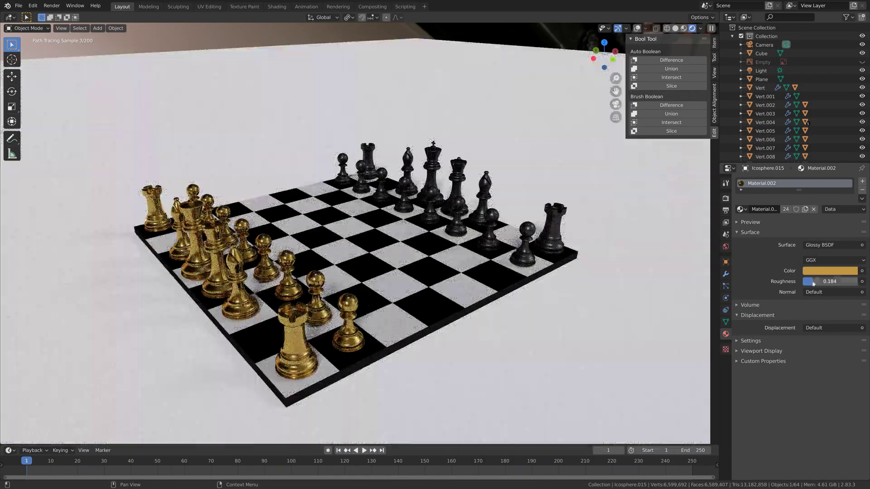
- Change the Black pieces material to a light grey, silver-like colour with roughness 0.200
{"action": "left_click", "coordinate": [481, 220]}
{"action": "left_click", "coordinate": [837, 272]}
{"action": "left_click_drag", "start_coordinate": [850, 197], "coordinate": [850, 180]}
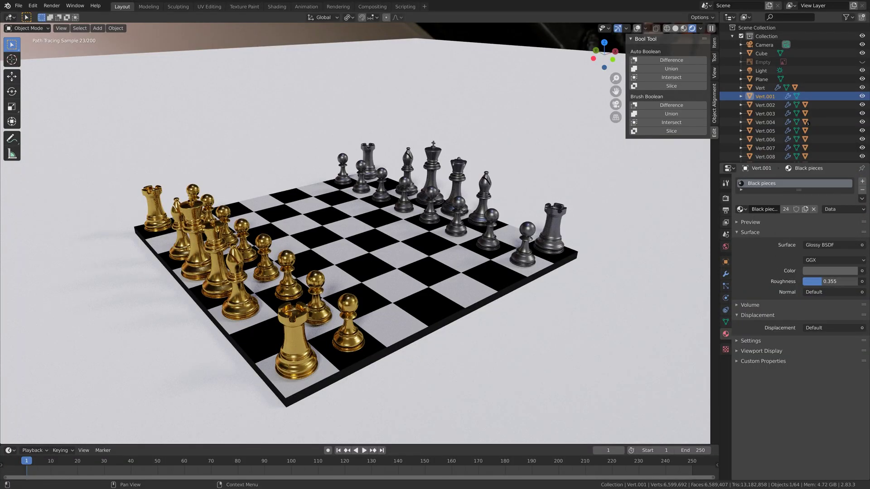
{"action": "left_click_drag", "start_coordinate": [822, 281], "coordinate": [814, 281]}
{"action": "left_click", "coordinate": [824, 271]}
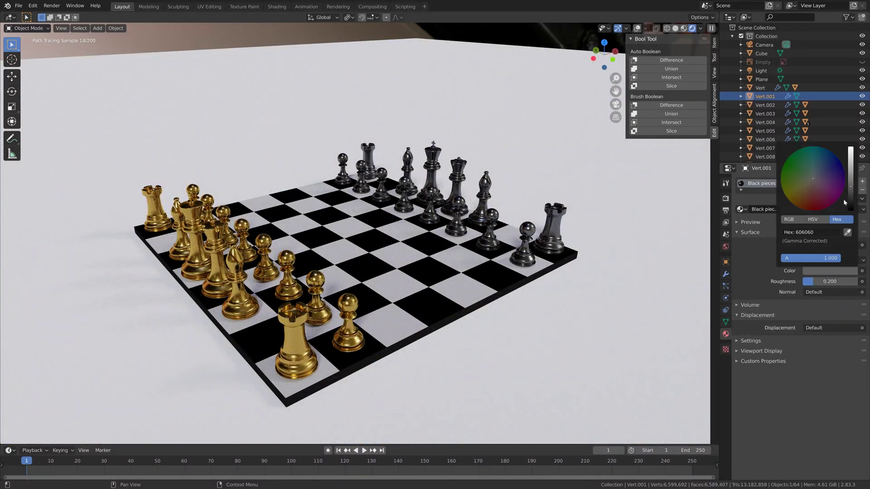
{"action": "left_click_drag", "start_coordinate": [850, 189], "coordinate": [850, 173]}
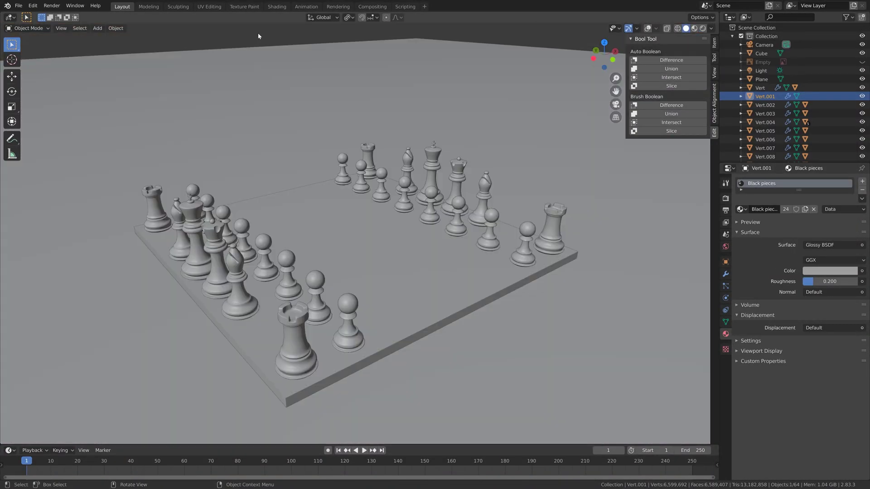
- Return to solid shading and set the output resolution percentage to 200%
{"action": "left_click", "coordinate": [675, 29]}
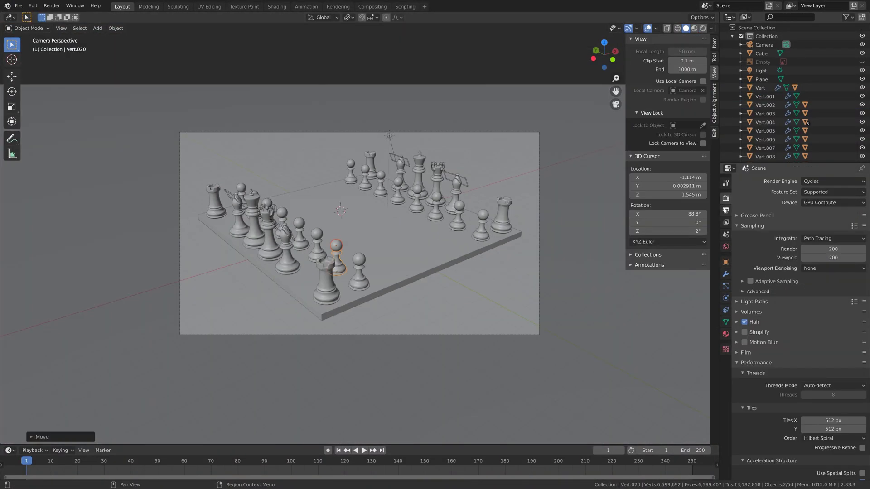
{"action": "left_click", "coordinate": [725, 211]}
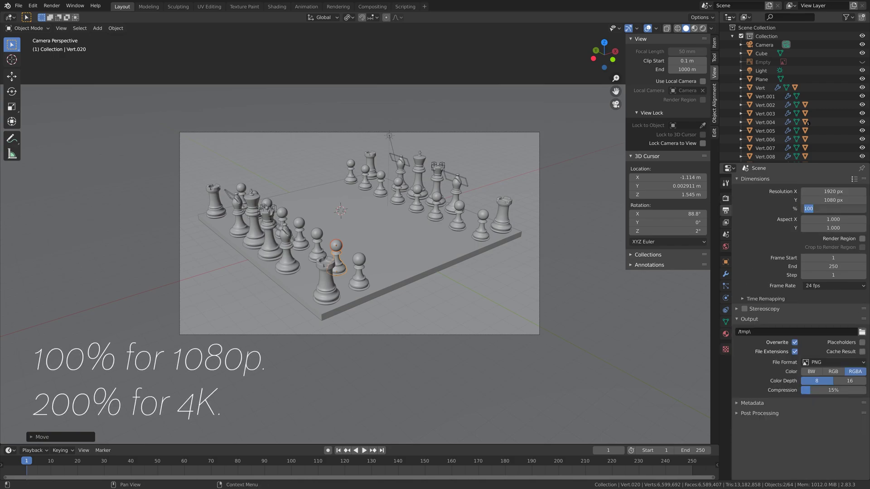
{"action": "type", "text": "200"}
{"action": "key", "text": "Return"}
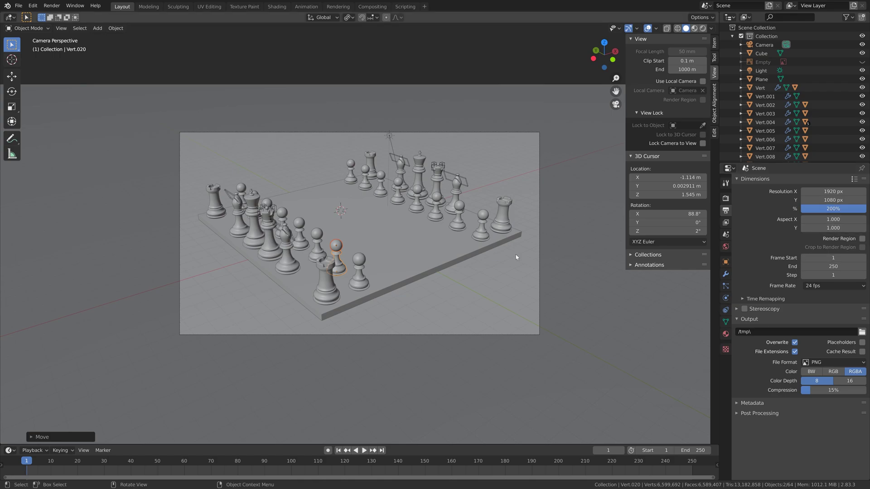
- Save the scene with Save As in the D:\Blender\Chess folder
{"action": "left_click", "coordinate": [18, 6]}
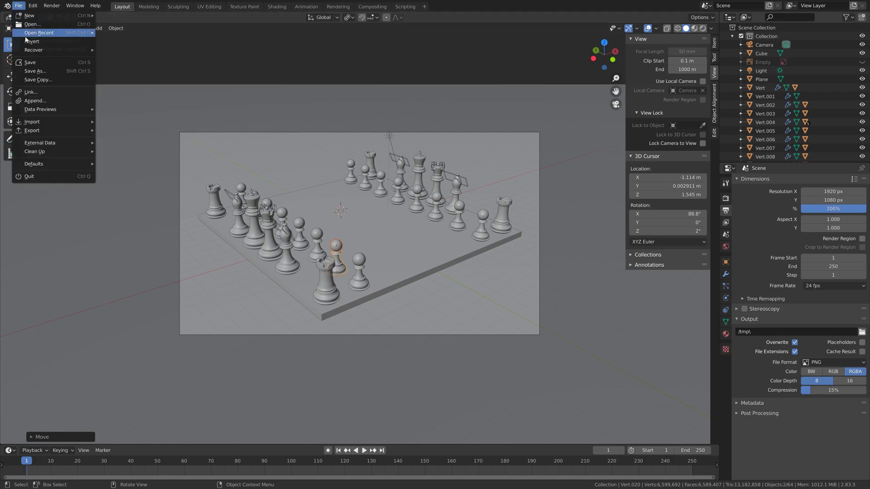
{"action": "left_click", "coordinate": [34, 71]}
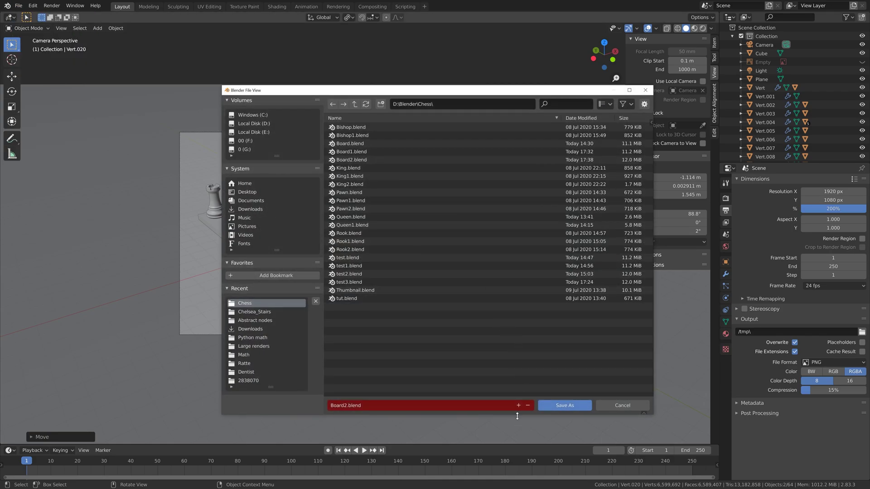
{"action": "left_click", "coordinate": [562, 406]}
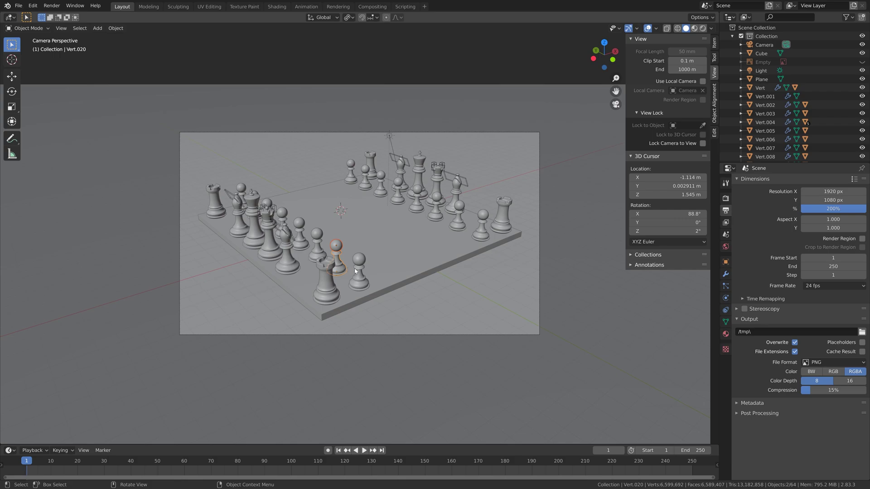
- Check the camera framing of the gold and silver pieces in rendered shading, ending in solid shading
{"action": "scroll", "coordinate": [355, 271], "scroll_direction": "up", "scroll_amount": 3}
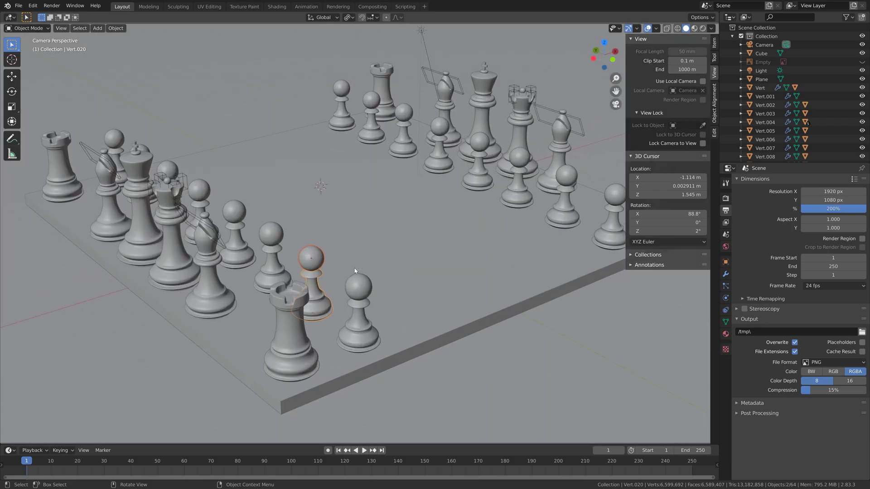
{"action": "scroll", "coordinate": [355, 271], "scroll_direction": "down", "scroll_amount": 2}
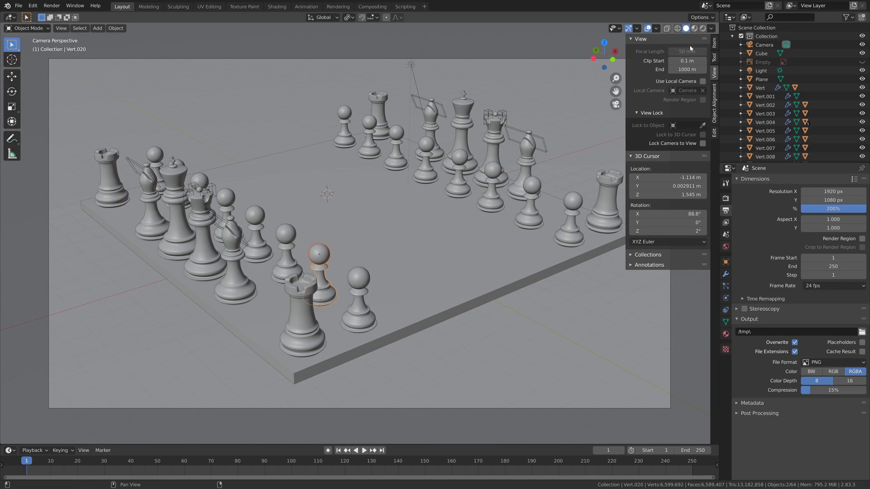
{"action": "left_click", "coordinate": [702, 28]}
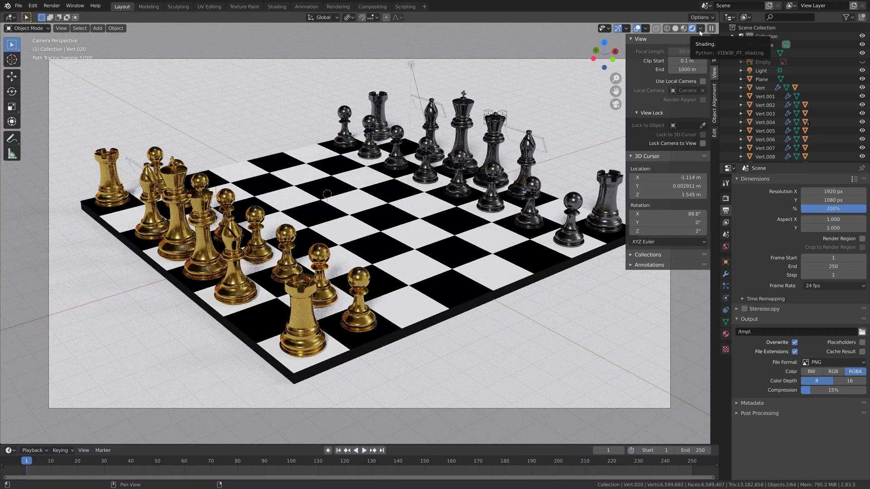
{"action": "left_click", "coordinate": [675, 29]}
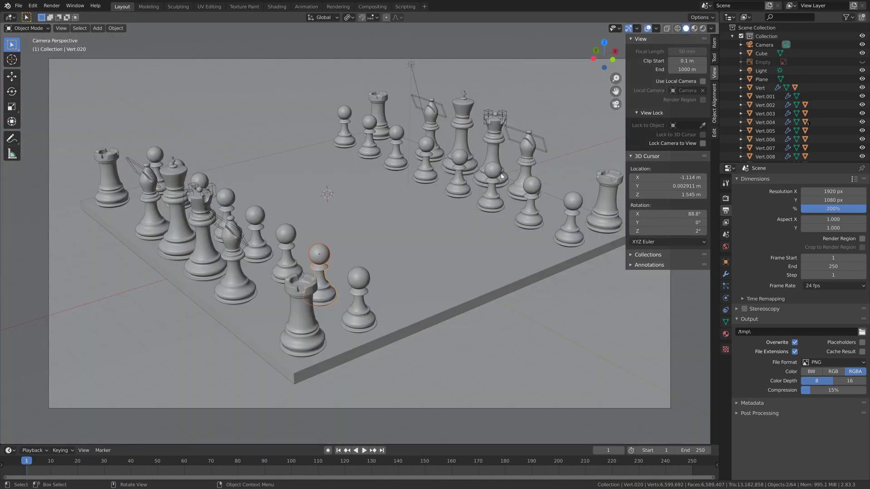
- Set the render subdivisions of the body of the pawn nearest the board's front corner to 5
{"action": "left_click", "coordinate": [360, 307]}
{"action": "left_click", "coordinate": [725, 275]}
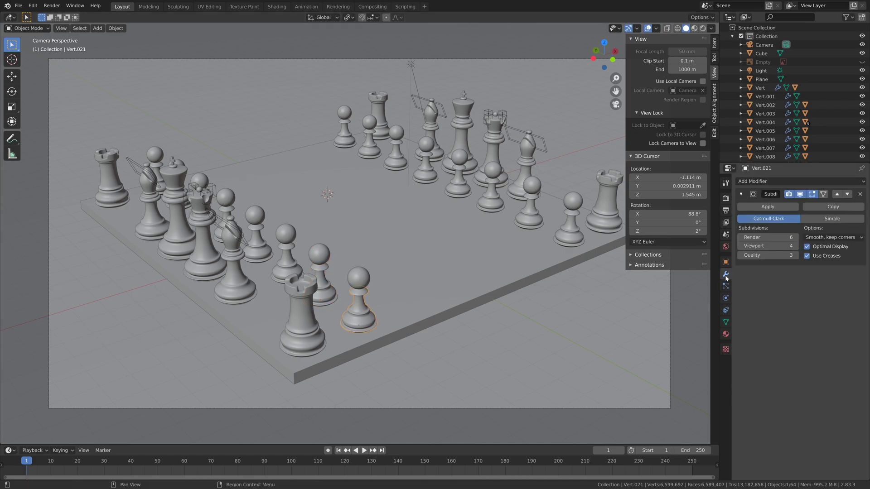
{"action": "left_click", "coordinate": [740, 237]}
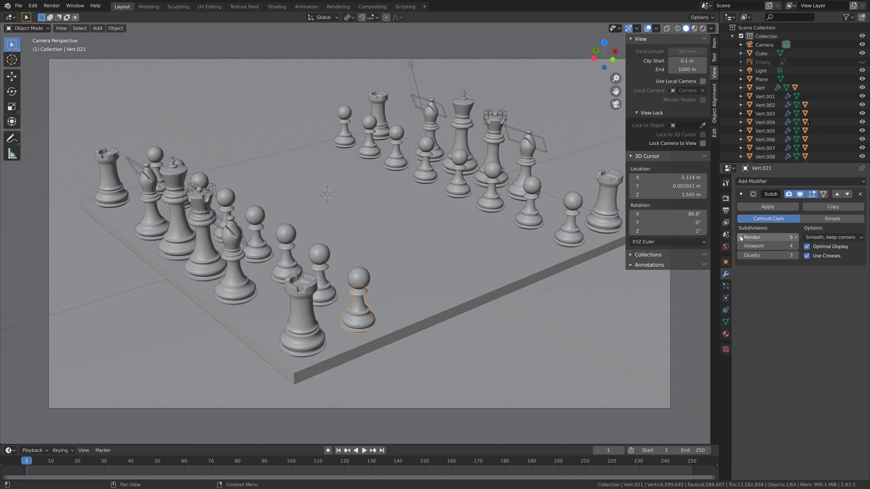
- Set the front-corner pawn body's render subdivisions to 4 and link its modifiers to the pawn bodies of both rows
{"action": "left_click", "coordinate": [740, 238]}
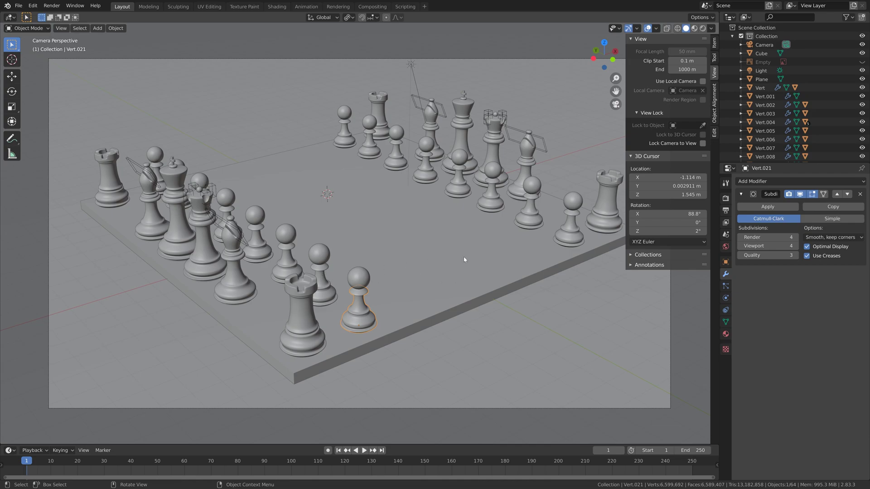
{"action": "left_click", "coordinate": [568, 233]}
{"action": "left_click", "coordinate": [529, 218], "text": "shift"}
{"action": "left_click", "coordinate": [492, 199], "text": "shift"}
{"action": "left_click", "coordinate": [458, 184], "text": "shift"}
{"action": "left_click", "coordinate": [425, 172], "text": "shift"}
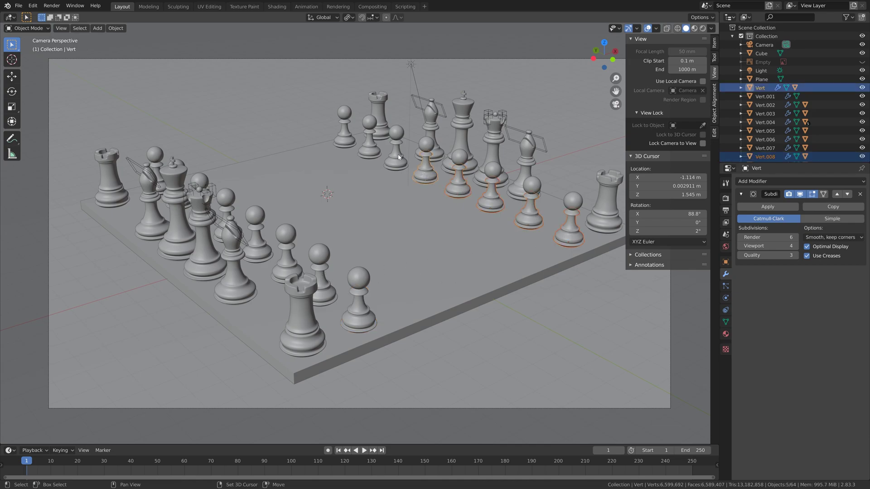
{"action": "left_click", "coordinate": [396, 158], "text": "shift"}
{"action": "left_click", "coordinate": [369, 146], "text": "shift"}
{"action": "left_click", "coordinate": [349, 137], "text": "shift"}
{"action": "middle_click_drag", "start_coordinate": [120, 181], "coordinate": [177, 190]}
{"action": "scroll", "coordinate": [177, 190], "scroll_direction": "up", "scroll_amount": 5}
{"action": "left_click", "coordinate": [251, 294], "text": "shift"}
{"action": "left_click", "coordinate": [304, 289], "text": "shift"}
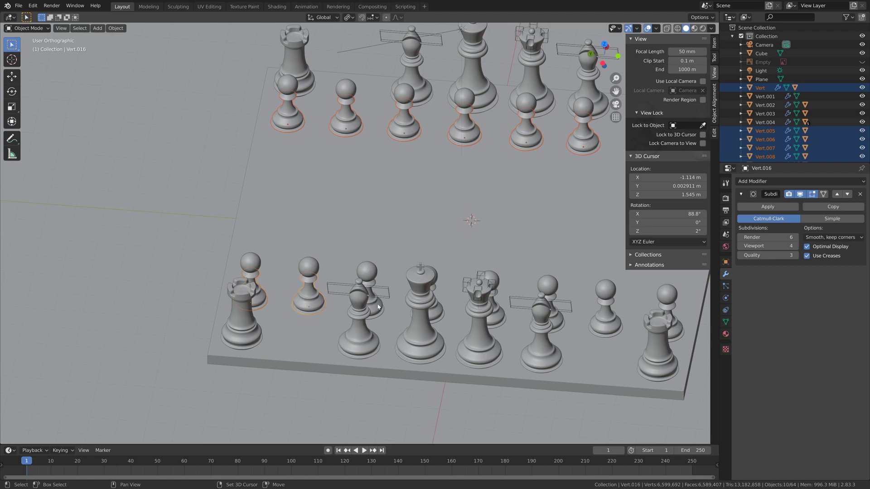
{"action": "left_click", "coordinate": [372, 299], "text": "shift"}
{"action": "left_click", "coordinate": [434, 309], "text": "shift"}
{"action": "left_click", "coordinate": [498, 312], "text": "shift"}
{"action": "left_click", "coordinate": [556, 317], "text": "shift"}
{"action": "left_click", "coordinate": [606, 314], "text": "shift"}
{"action": "left_click", "coordinate": [675, 326], "text": "shift"}
{"action": "key", "text": "ctrl+l"}
{"action": "left_click", "coordinate": [671, 326]}
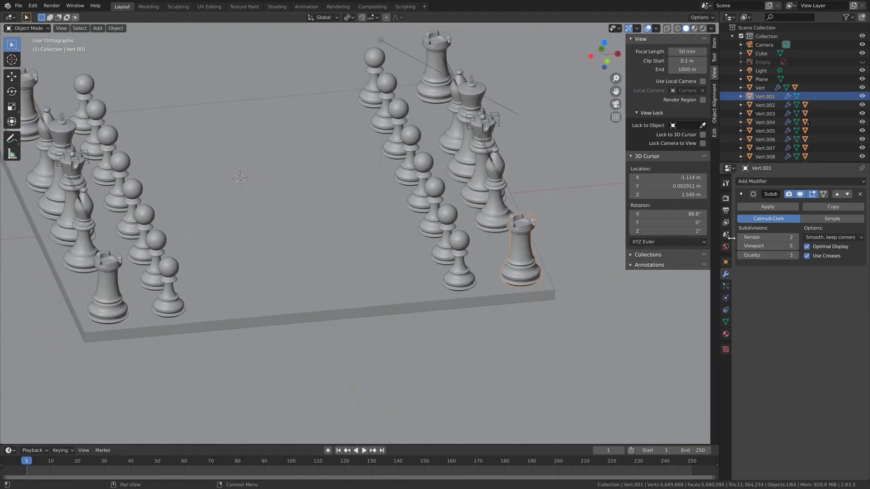
- Link the front-corner rook's modifiers to the two rooks on the opposite side of the board
{"action": "left_click", "coordinate": [117, 274], "text": "shift"}
{"action": "key", "text": "ctrl+l"}
{"action": "left_click", "coordinate": [117, 275]}
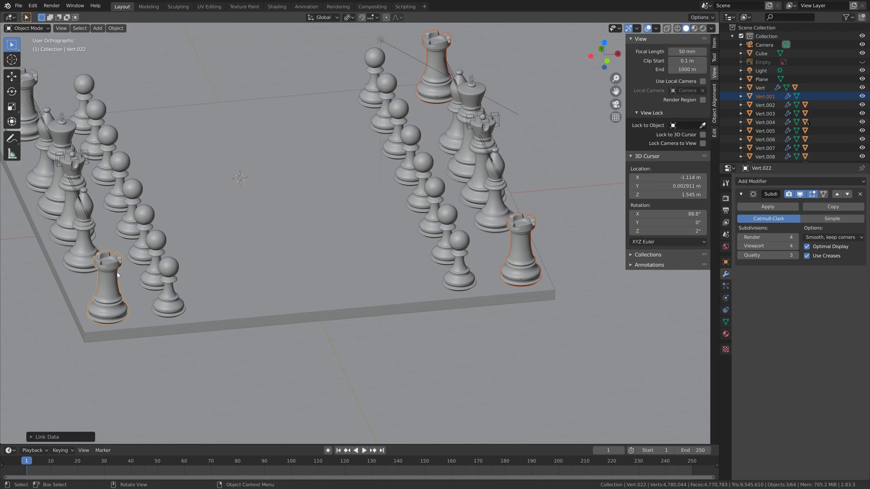
- Set the render subdivisions of both kings' bodies to 4
{"action": "left_click", "coordinate": [468, 94]}
{"action": "left_click", "coordinate": [741, 238]}
{"action": "left_click", "coordinate": [741, 238]}
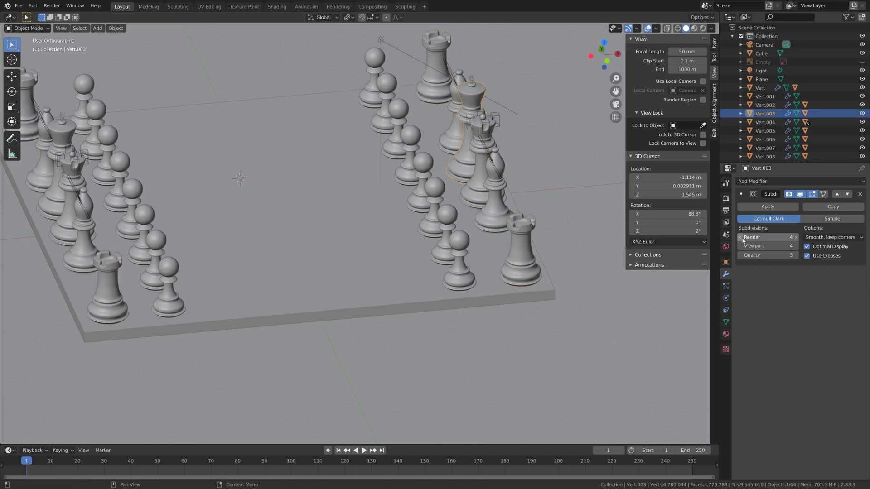
{"action": "left_click", "coordinate": [62, 132]}
{"action": "left_click", "coordinate": [741, 237]}
{"action": "left_click", "coordinate": [741, 238]}
{"action": "left_click", "coordinate": [155, 240]}
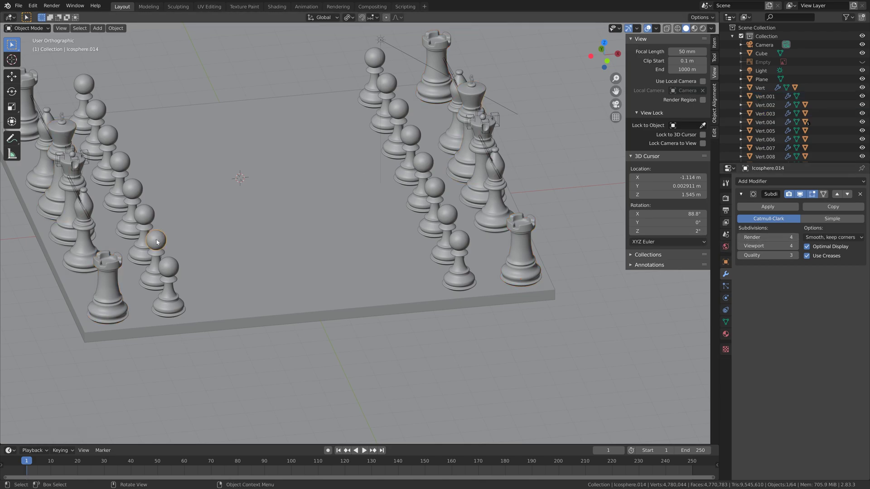
- Apply Shade Smooth to the bodies of both kings
{"action": "left_click", "coordinate": [67, 135]}
{"action": "left_click", "coordinate": [116, 28]}
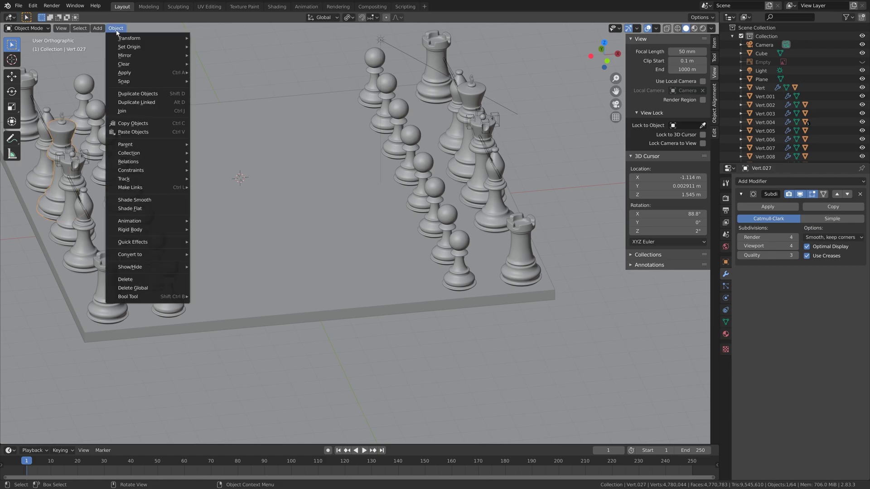
{"action": "left_click", "coordinate": [135, 200]}
{"action": "left_click", "coordinate": [469, 95]}
{"action": "left_click", "coordinate": [115, 28]}
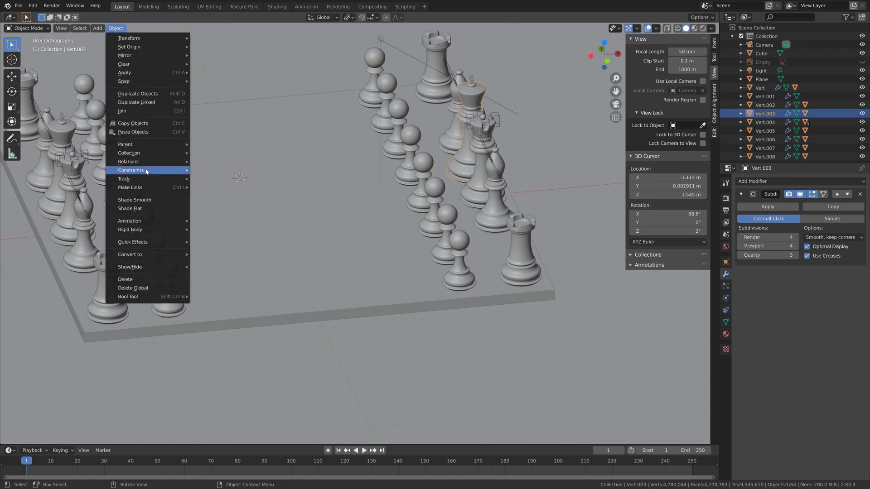
{"action": "left_click", "coordinate": [134, 200]}
- Review the chess layout from the camera and top views, along with the view layer's render pass settings
{"action": "middle_click_drag", "start_coordinate": [149, 164], "coordinate": [185, 191]}
{"action": "scroll", "coordinate": [179, 177], "scroll_direction": "up", "scroll_amount": 3}
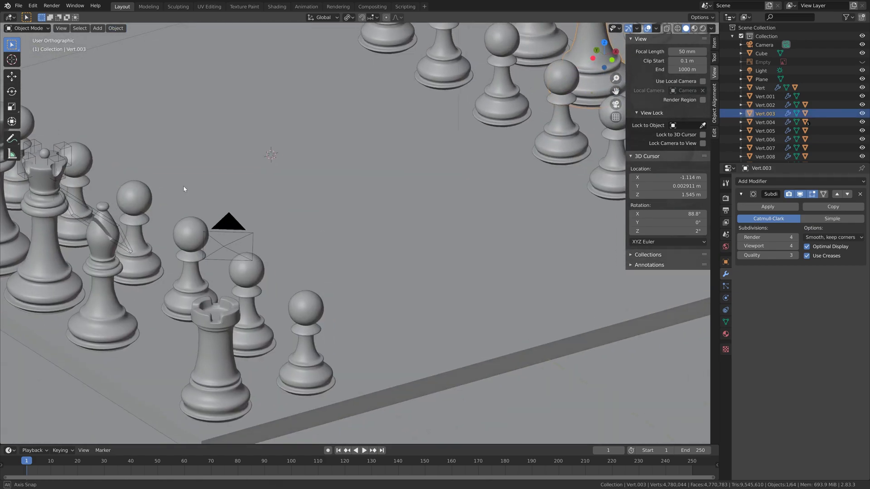
{"action": "key", "text": "KP_0"}
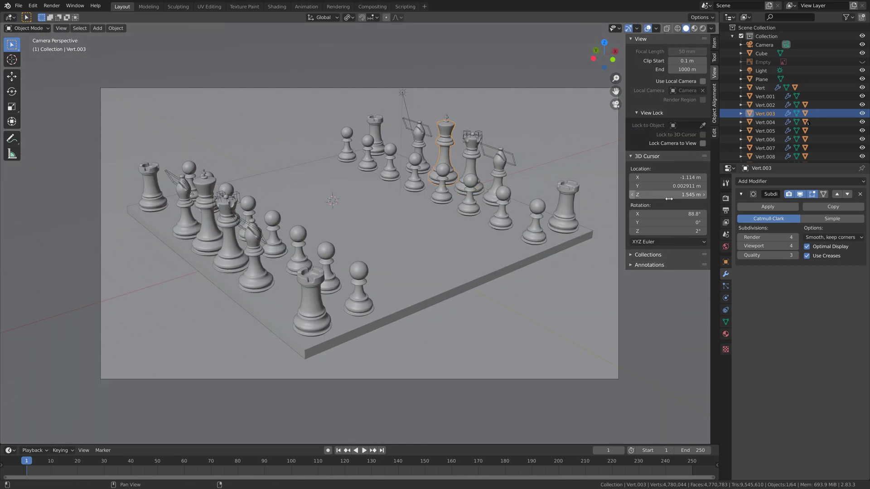
{"action": "left_click", "coordinate": [725, 222]}
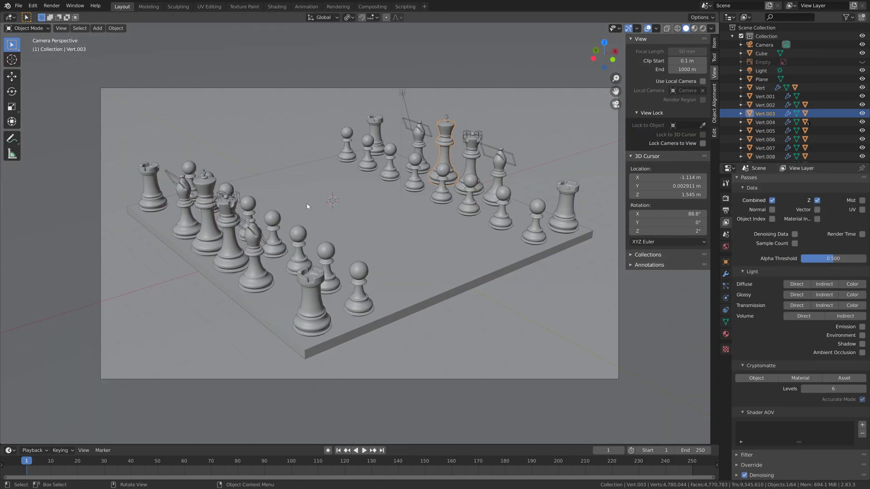
{"action": "key", "text": "KP_7"}
{"action": "scroll", "coordinate": [309, 213], "scroll_direction": "down", "scroll_amount": 3}
{"action": "scroll", "coordinate": [309, 214], "scroll_direction": "down", "scroll_amount": 2}
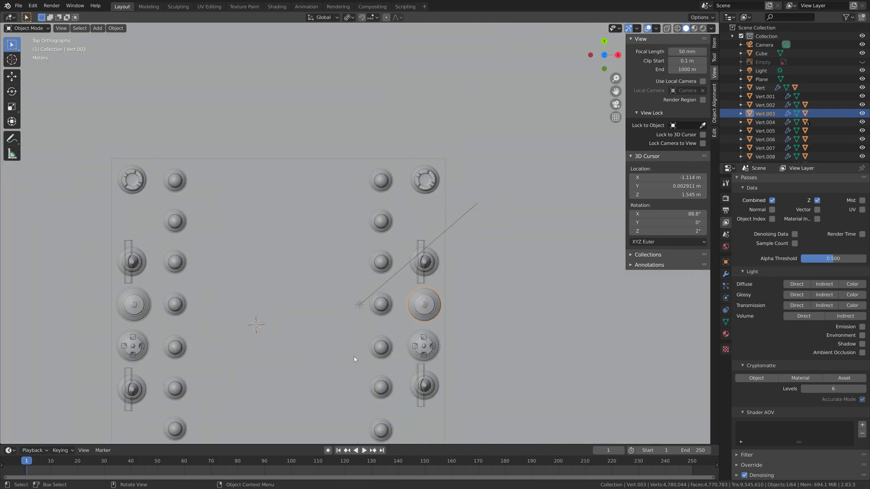
{"action": "middle_click_drag", "start_coordinate": [354, 357], "coordinate": [365, 324]}
- Save the scene with Save As under the incremented file name Board4.blend
{"action": "left_click", "coordinate": [19, 5]}
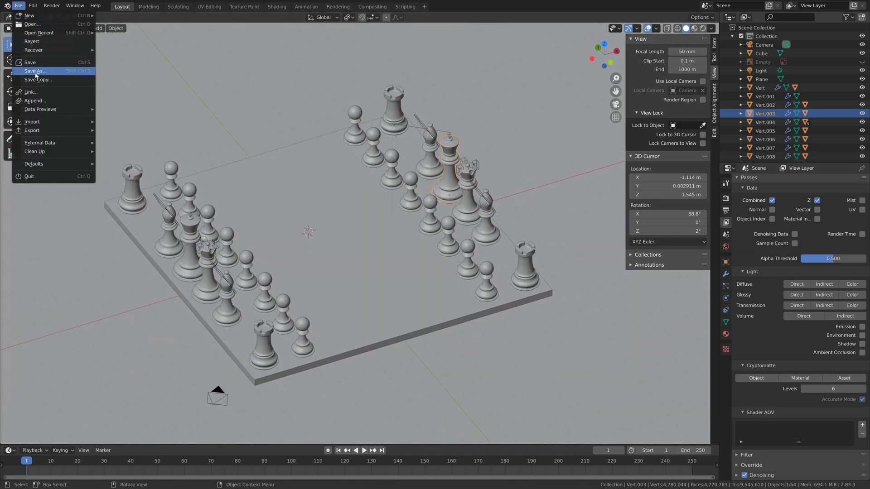
{"action": "left_click", "coordinate": [35, 71]}
{"action": "left_click", "coordinate": [519, 405]}
{"action": "left_click", "coordinate": [564, 405]}
- Return to the camera view and render the still image of the chess scene
{"action": "key", "text": "KP_0"}
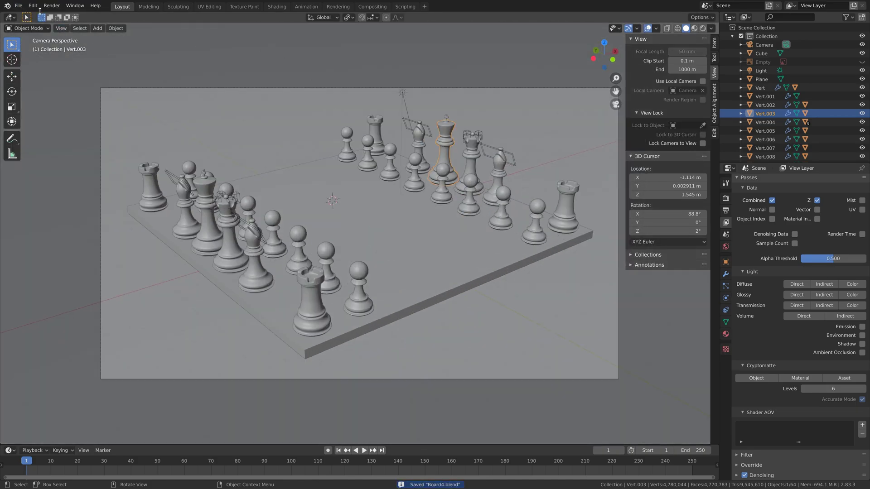
{"action": "left_click", "coordinate": [52, 5]}
{"action": "left_click", "coordinate": [68, 17]}
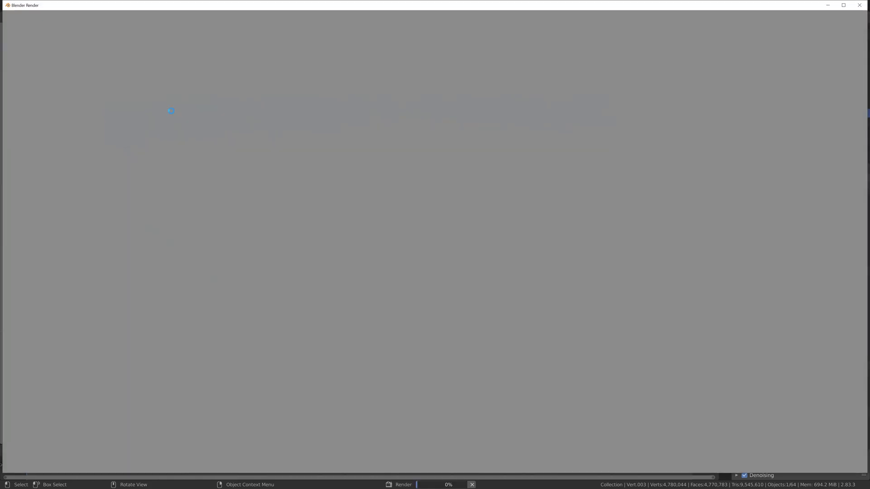